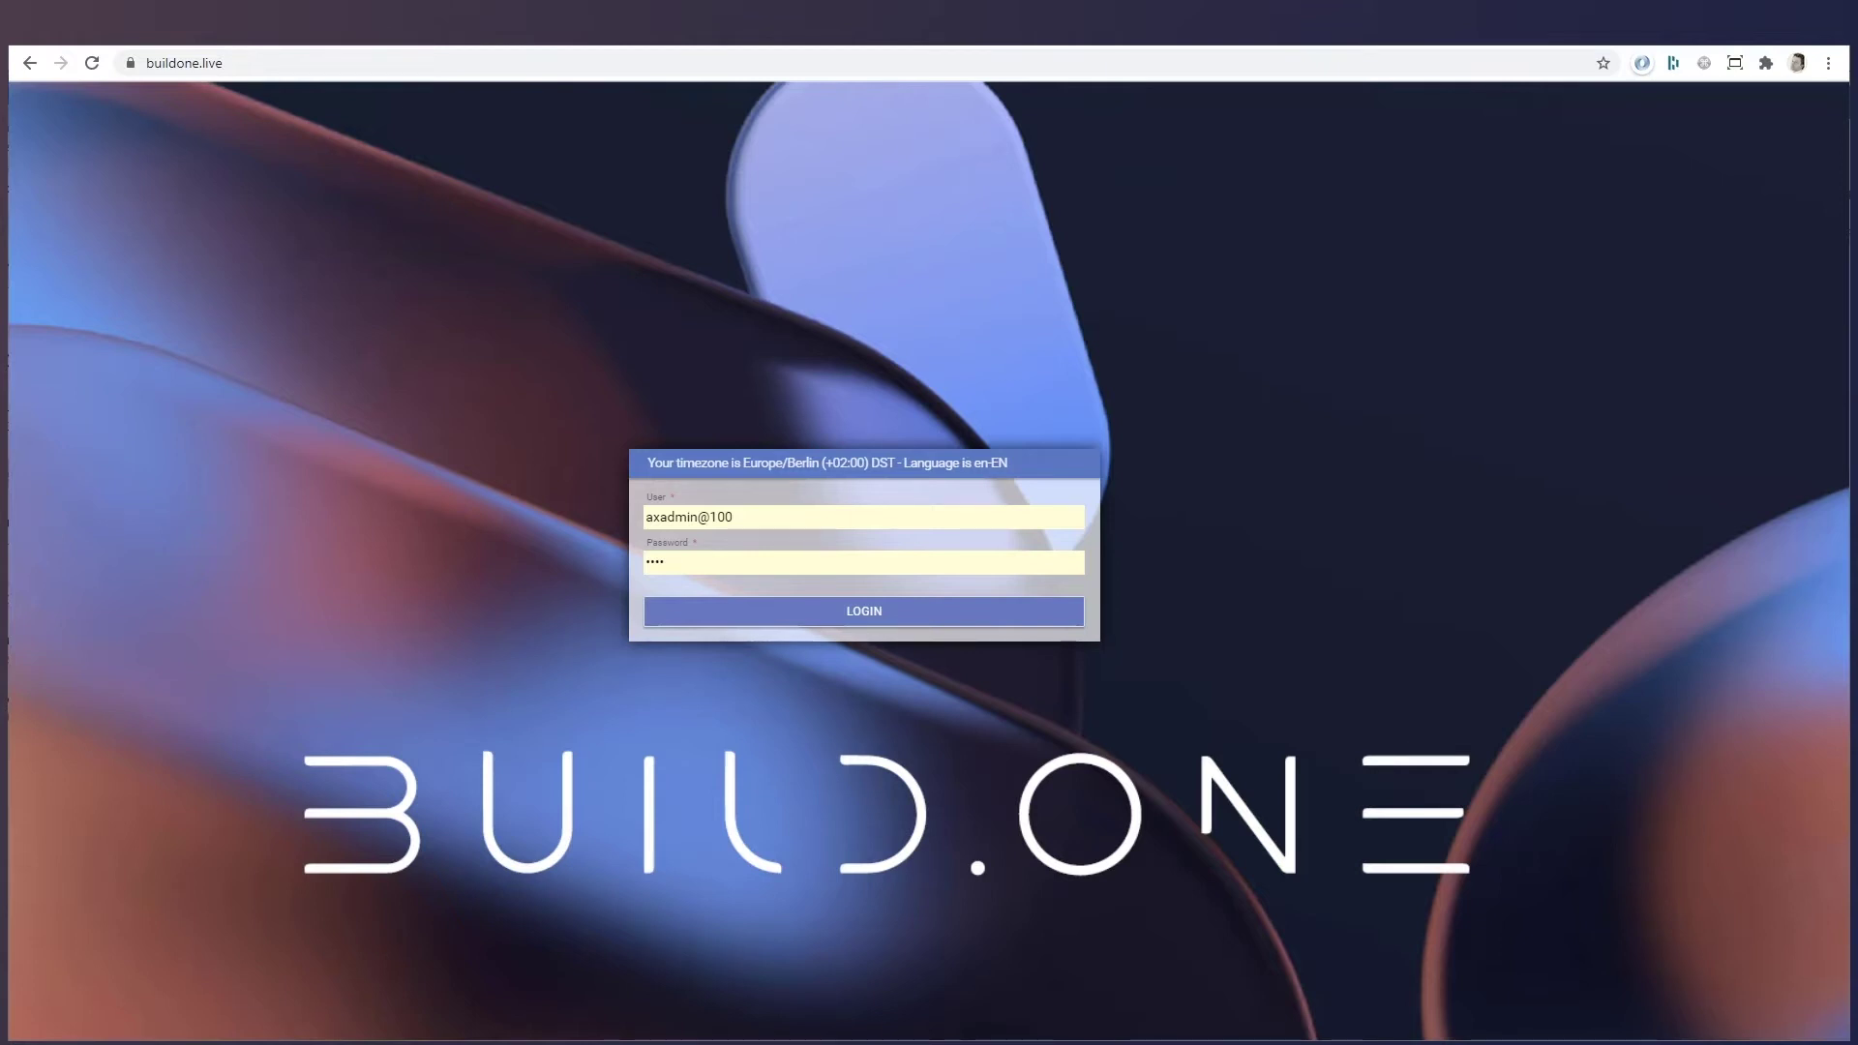
Log in with the prefilled user and password.
left_click(787, 624)
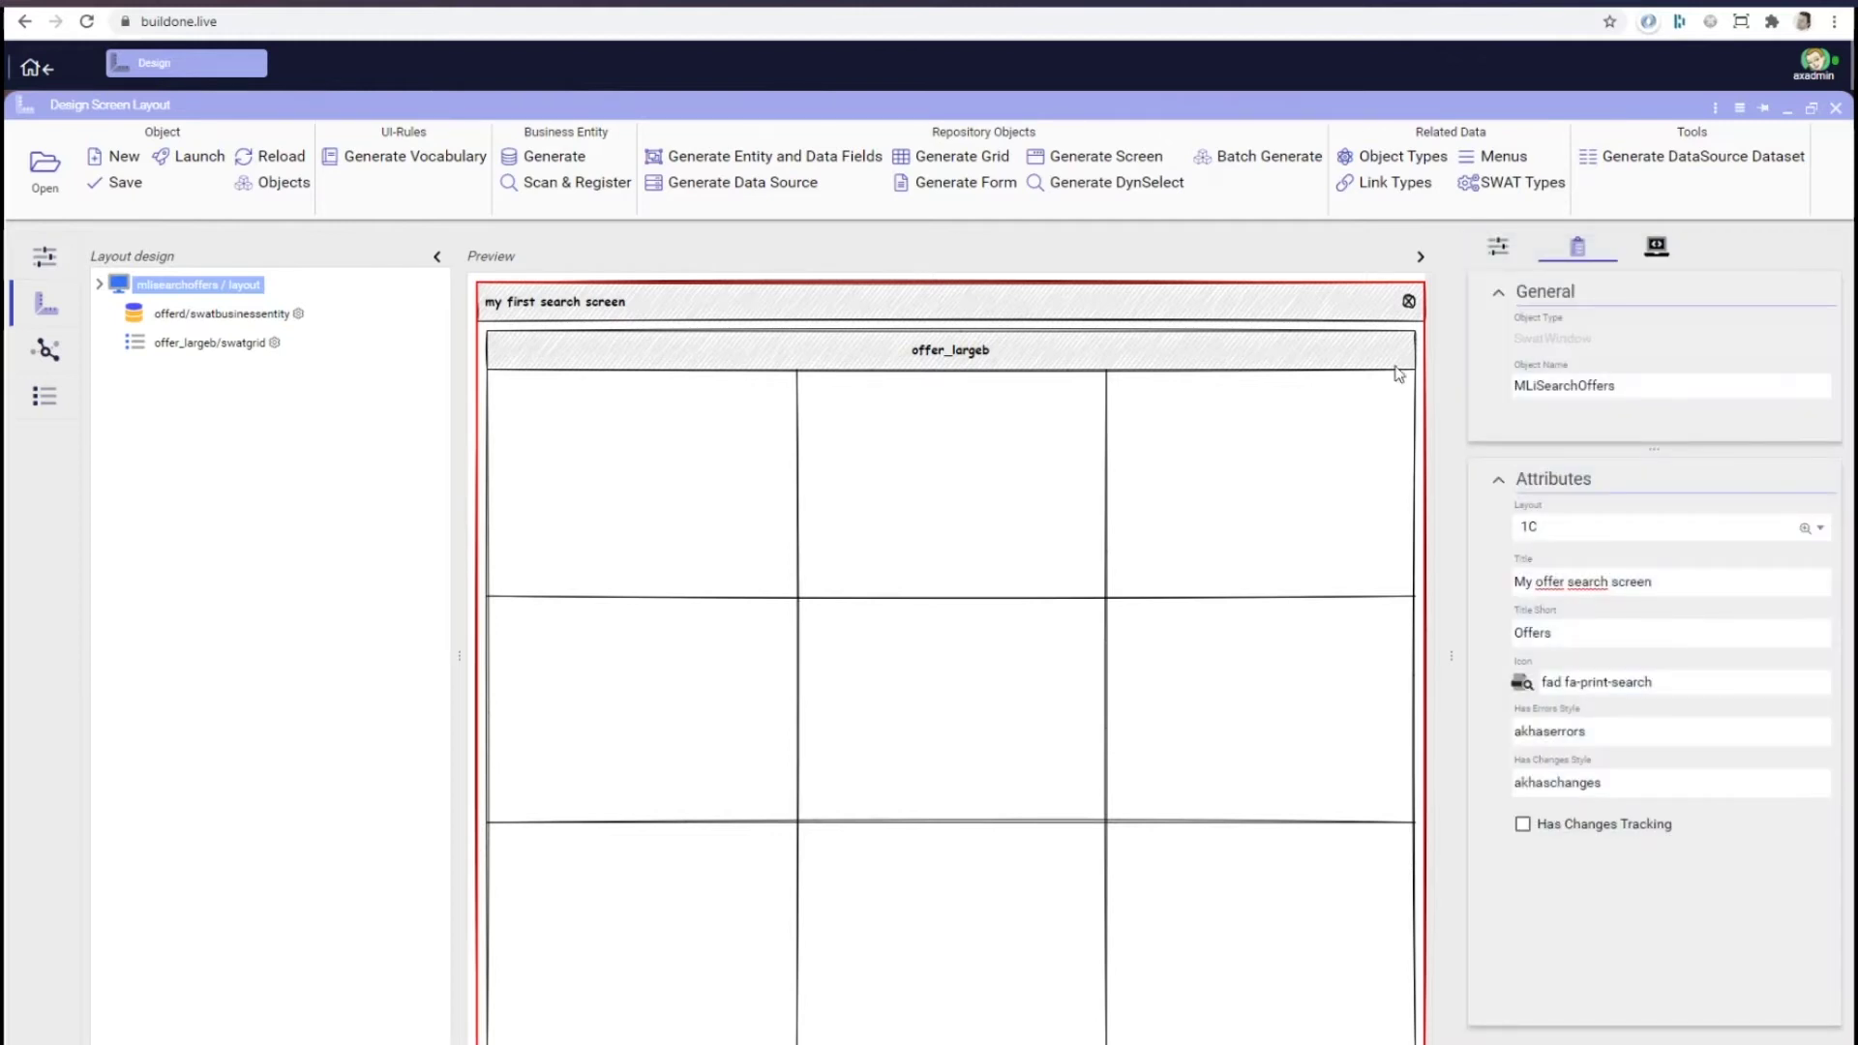
Change the MLiSearchOffers screen's layout pattern to 3L.
left_click(1804, 531)
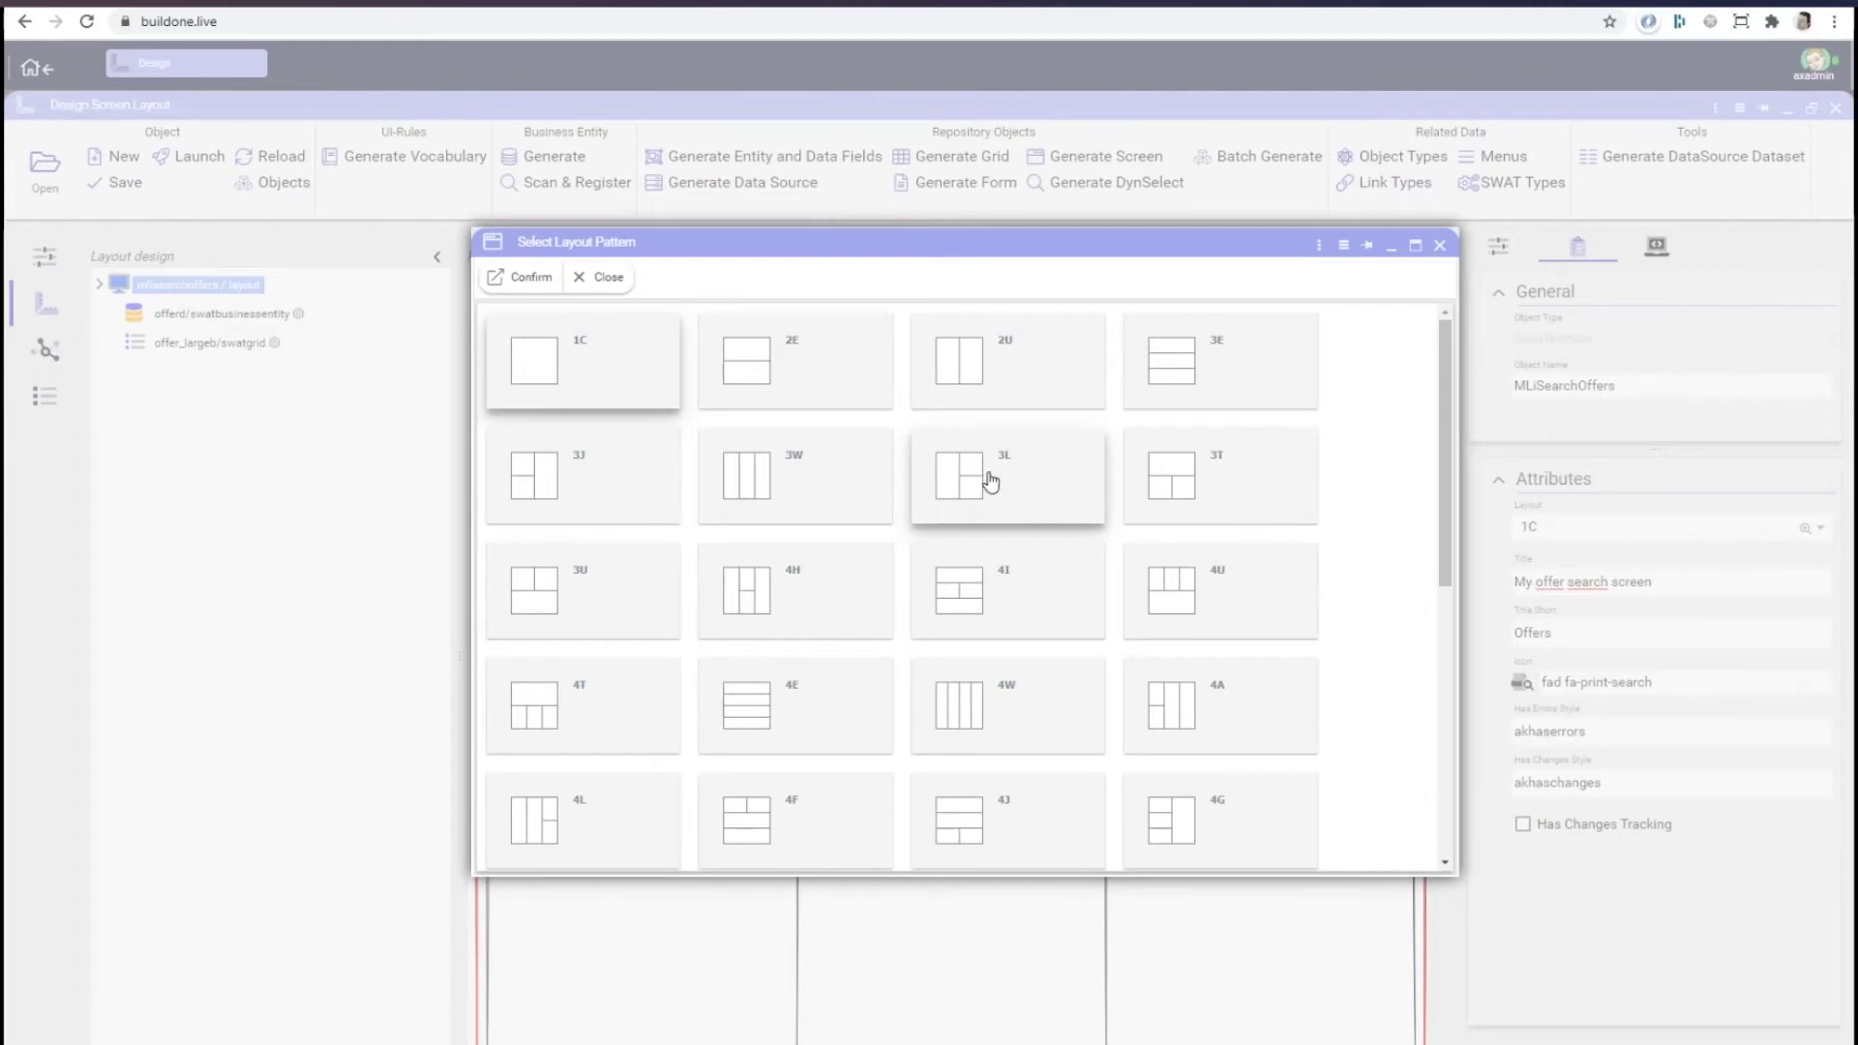
double_click(991, 481)
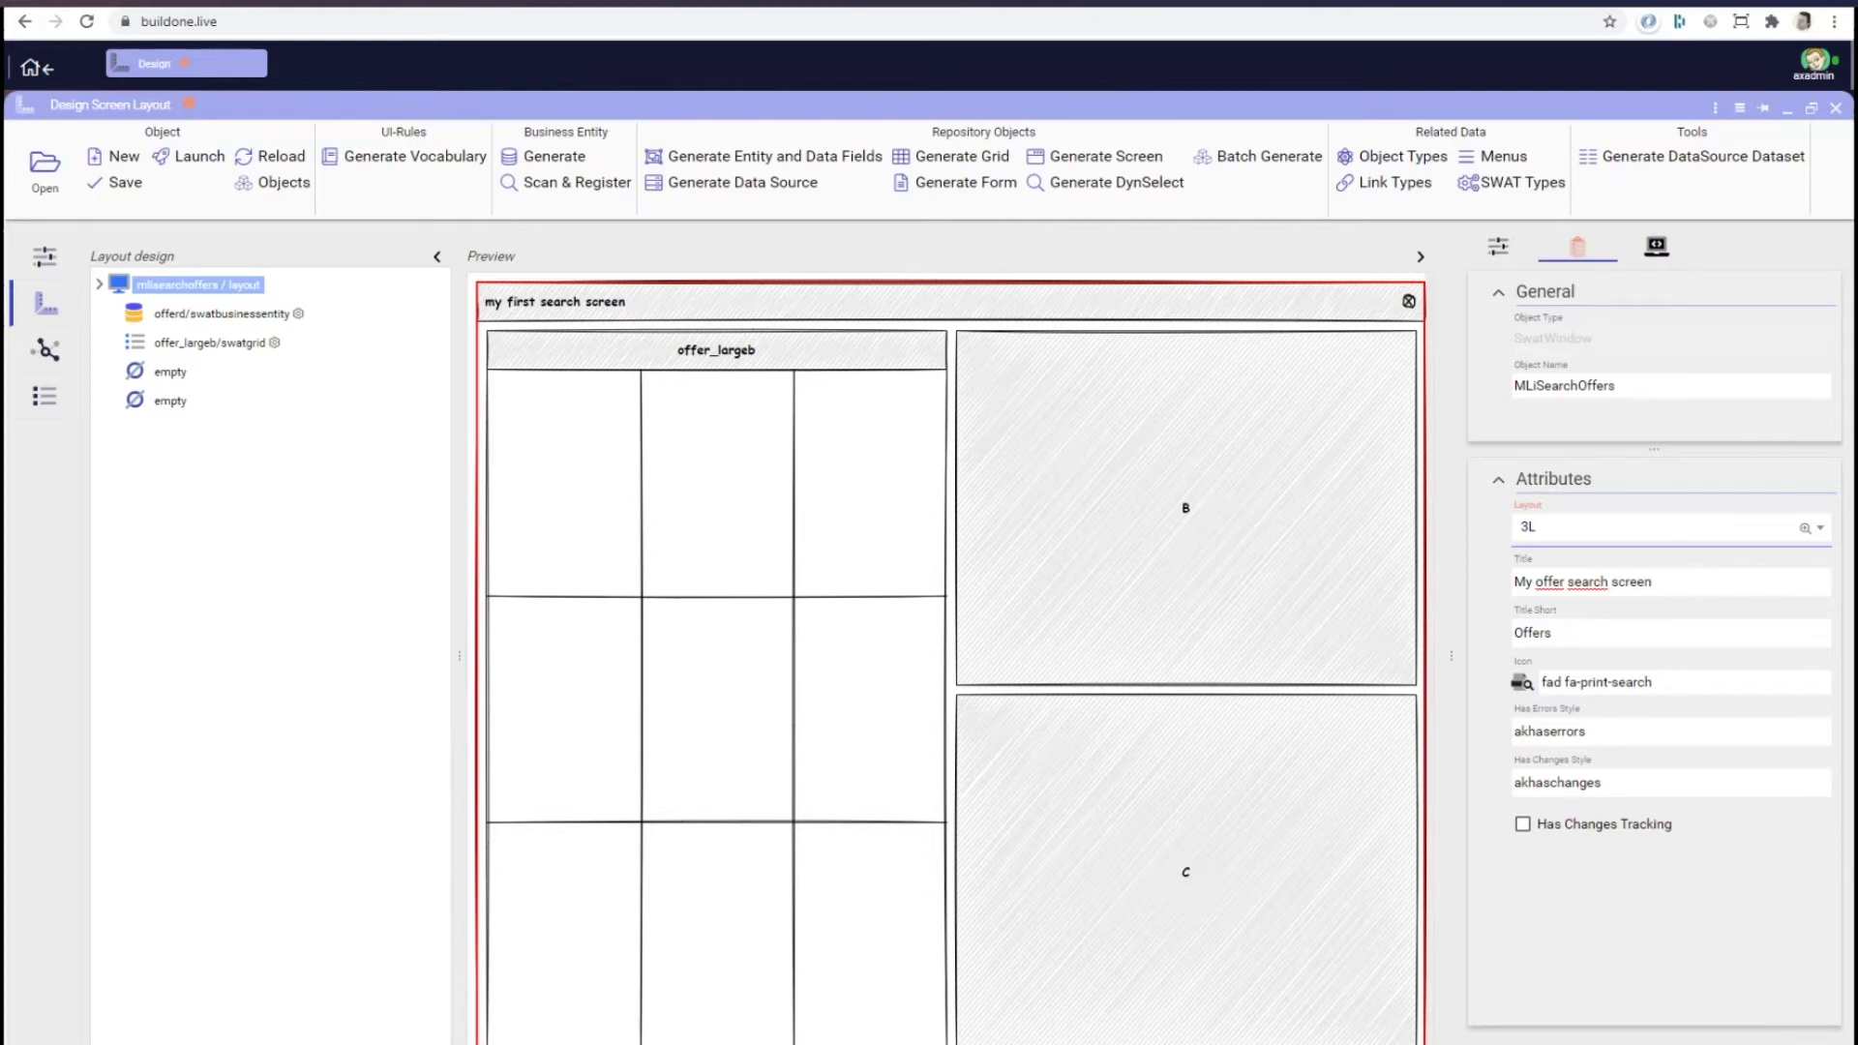
Filter the object catalog with the saved filter "Offer-related objects".
left_click(1537, 605)
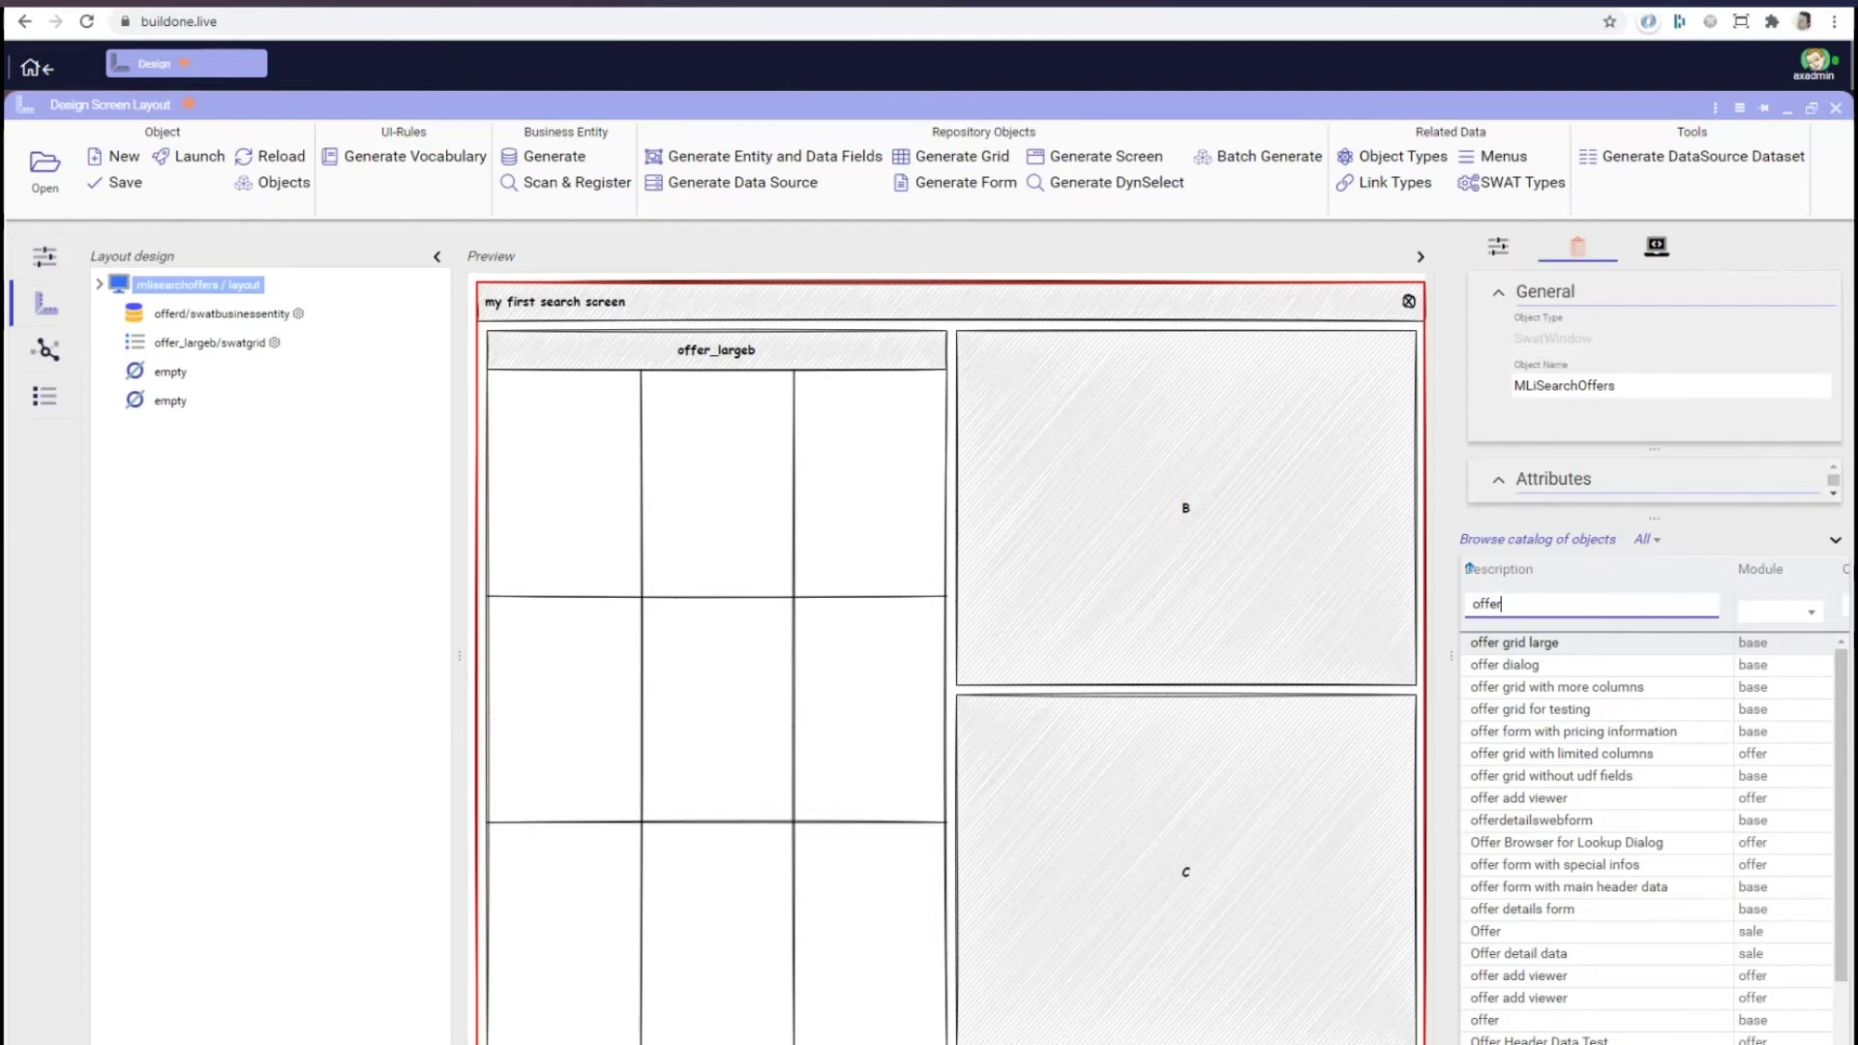
left_click(1835, 540)
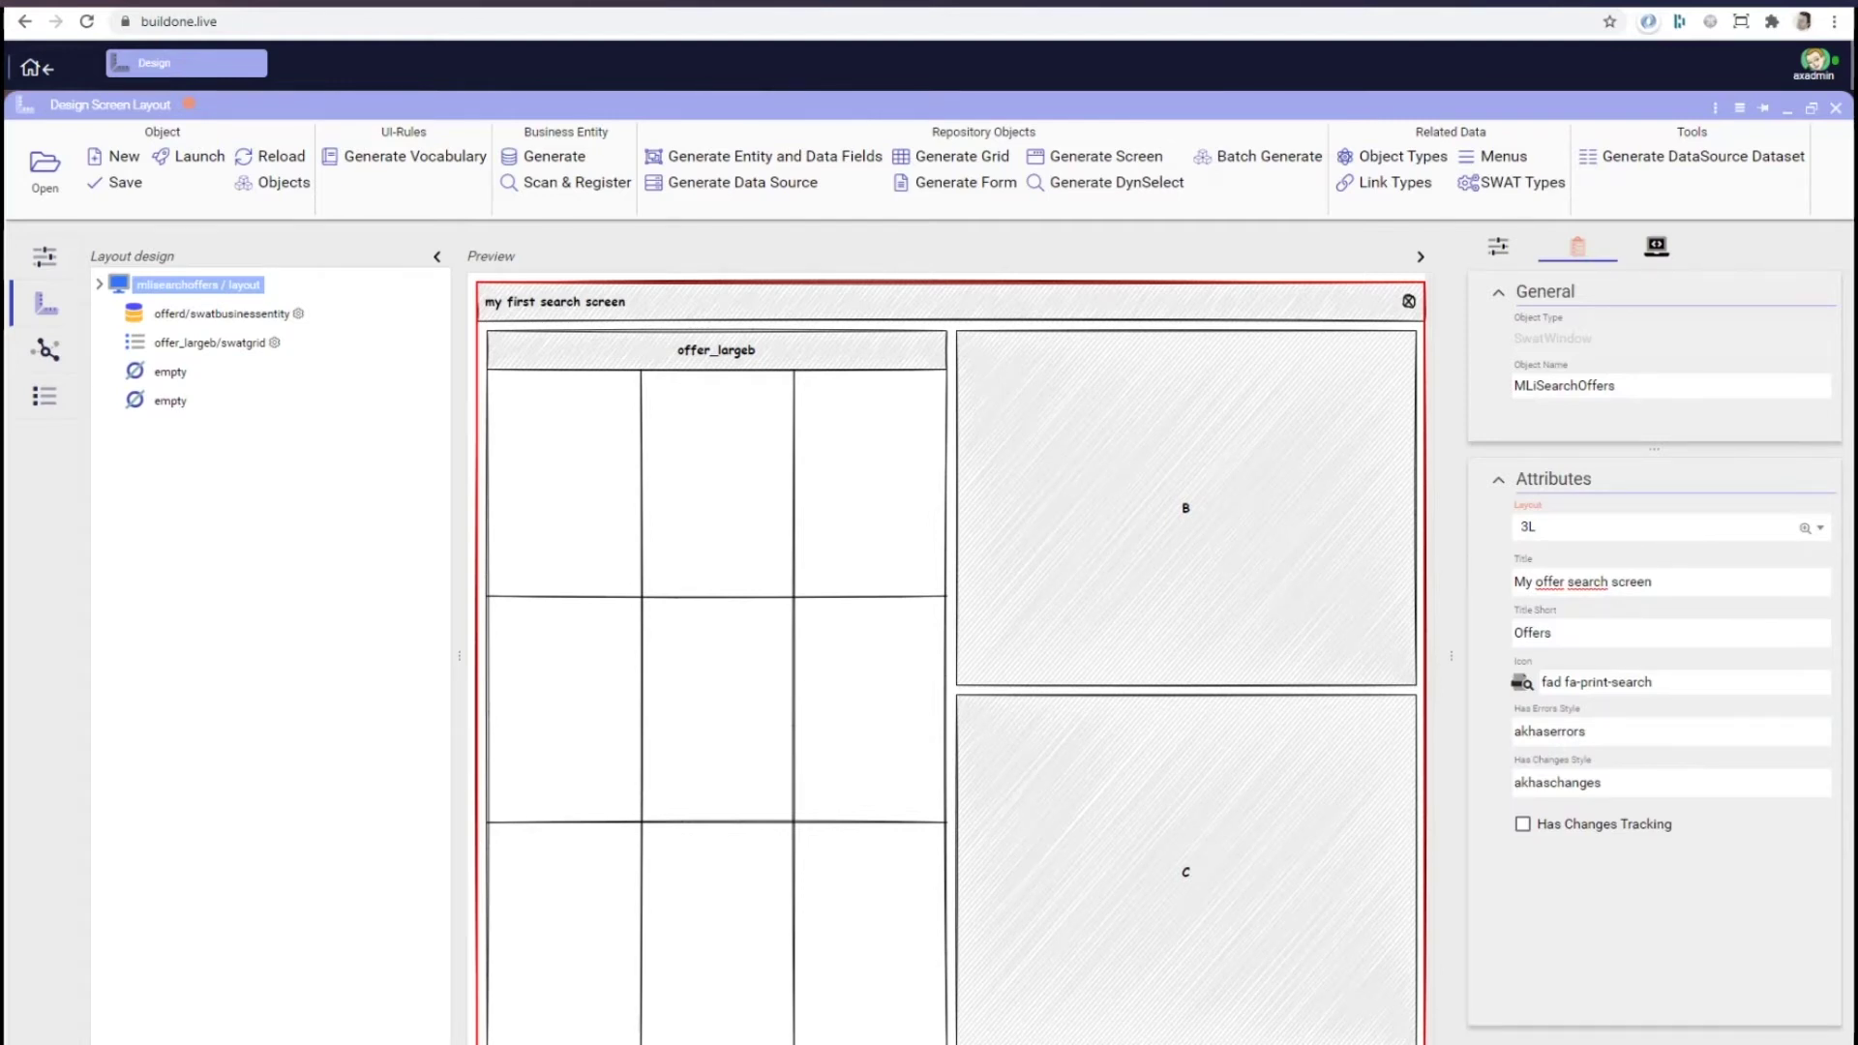
left_click(1835, 1043)
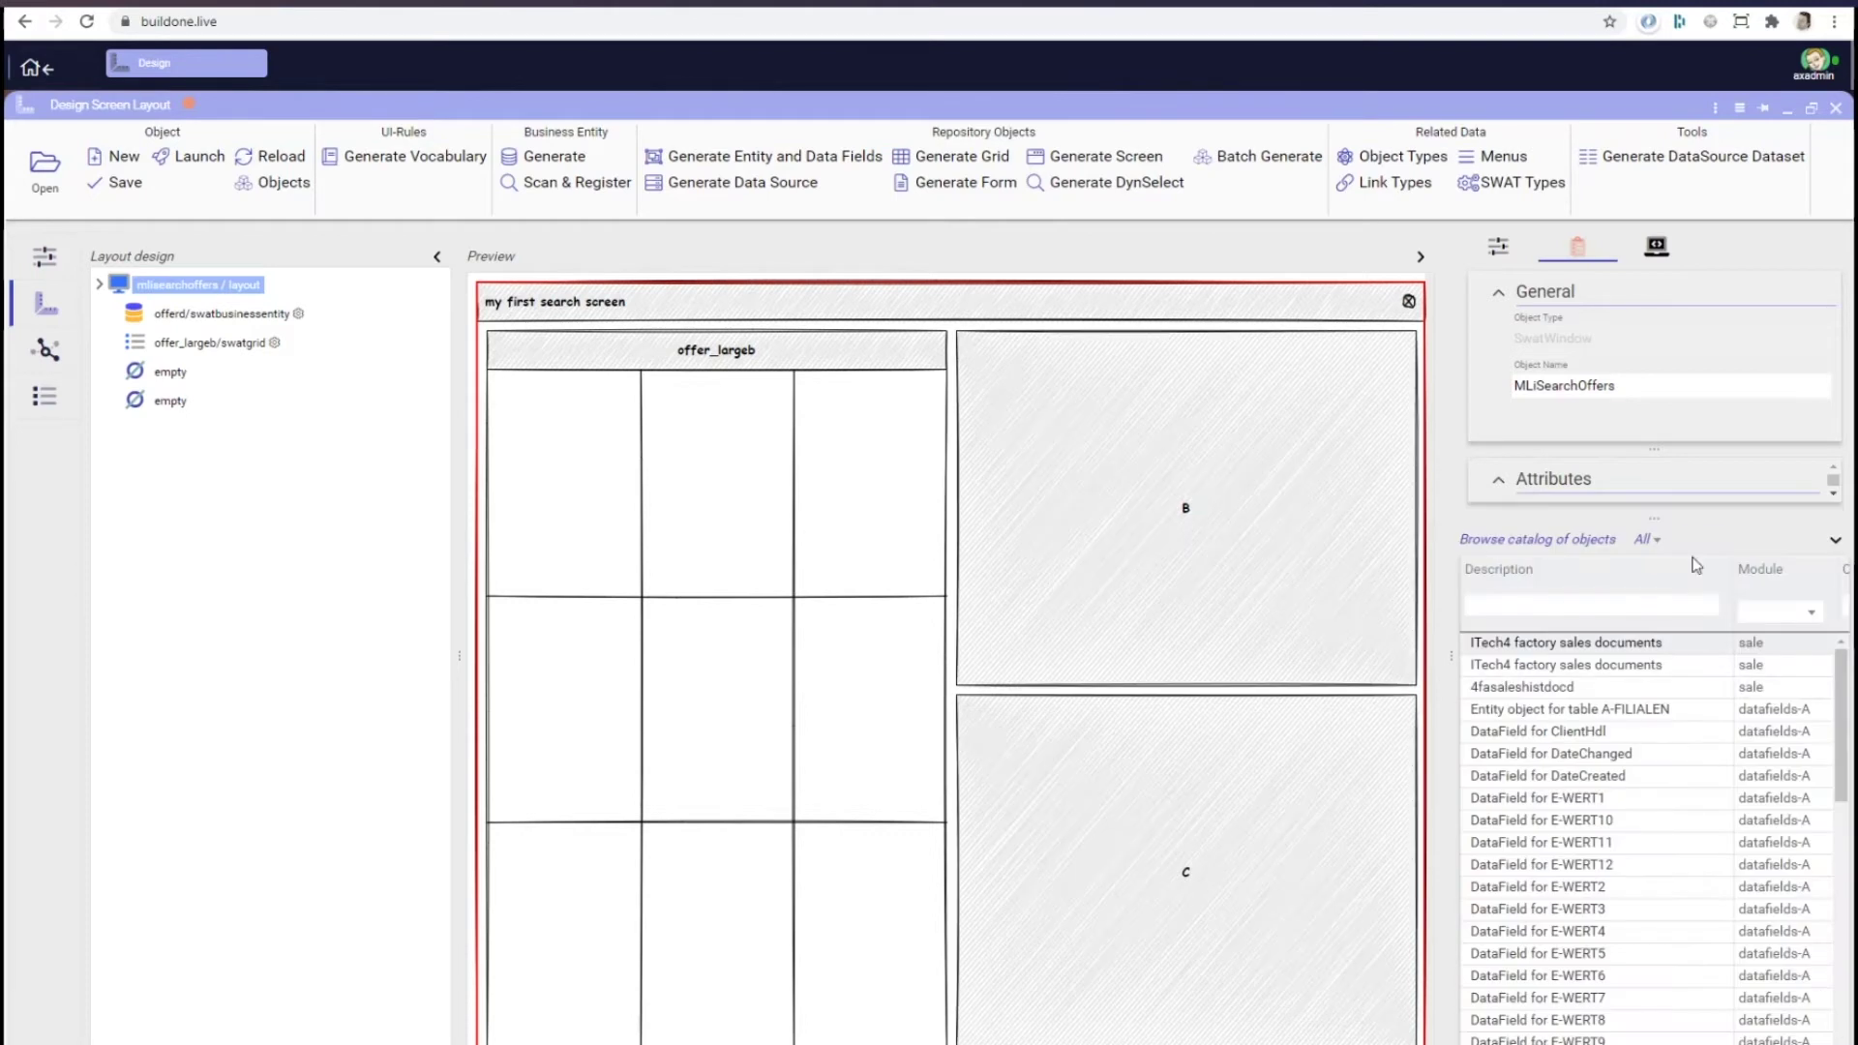
left_click(1645, 539)
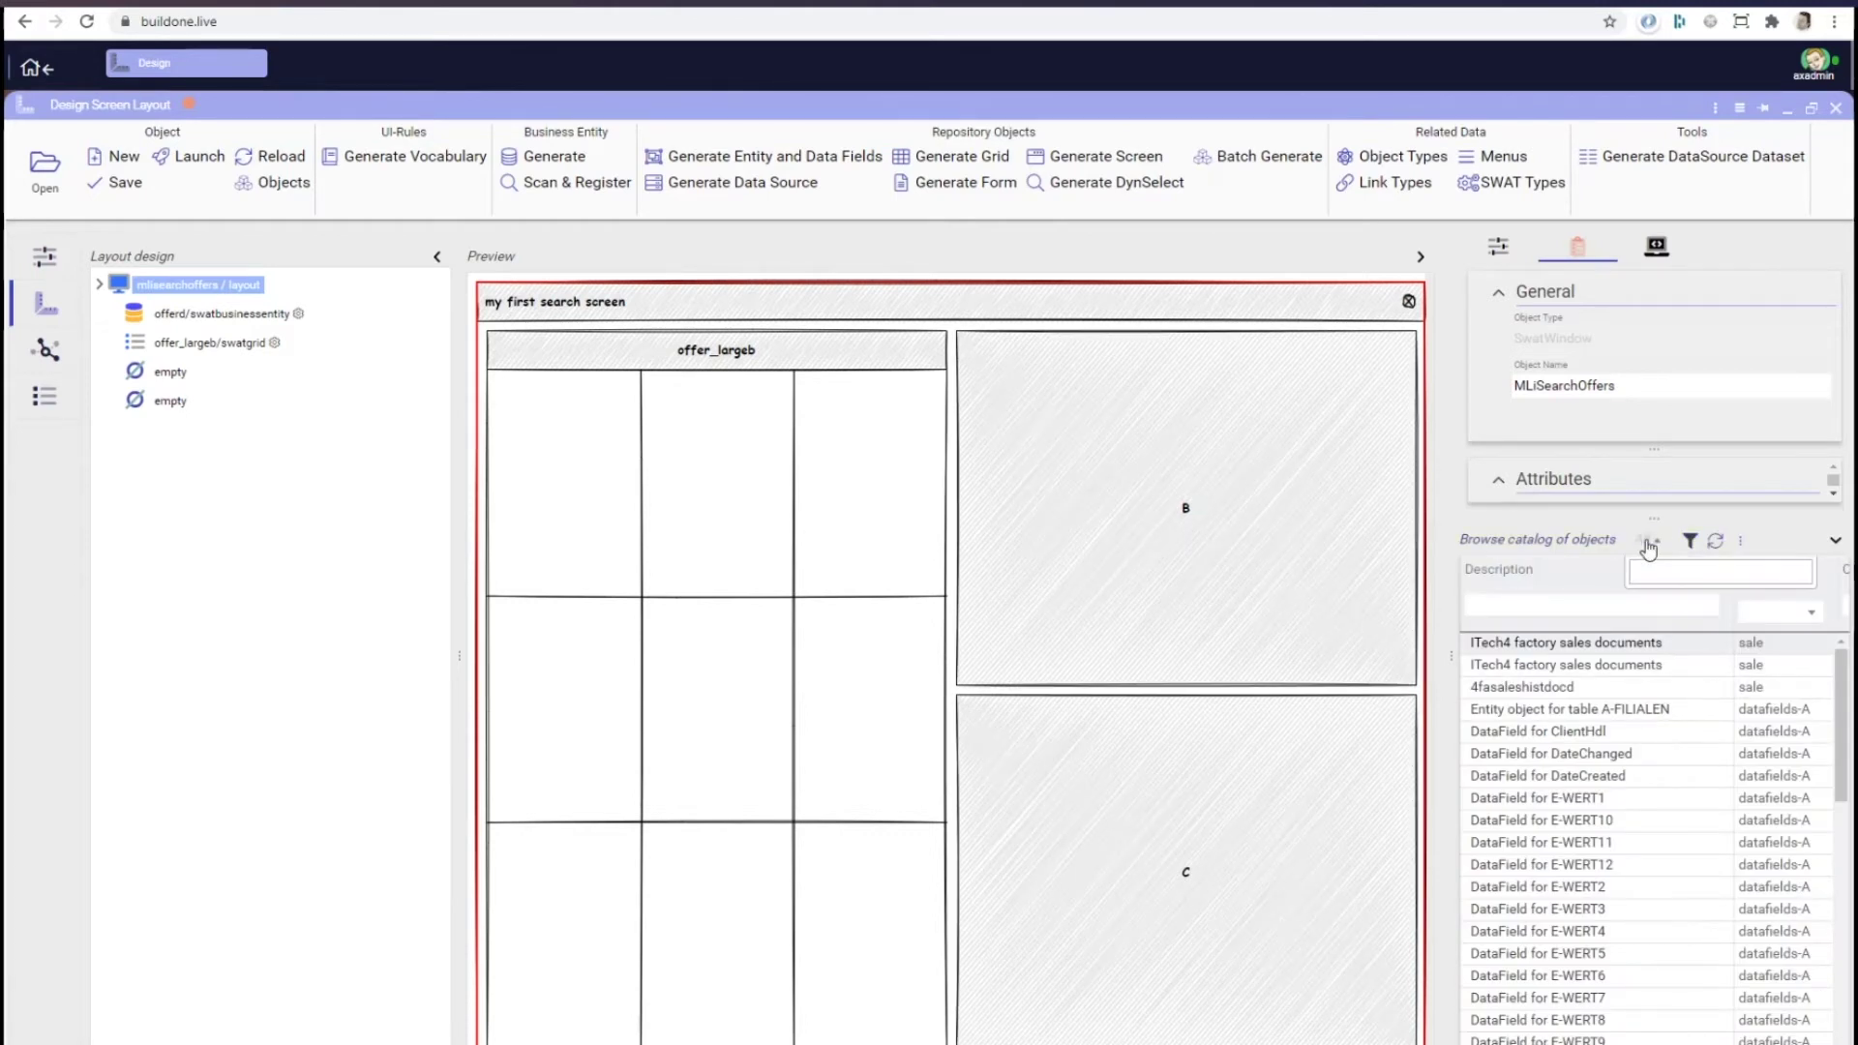
left_click(1696, 658)
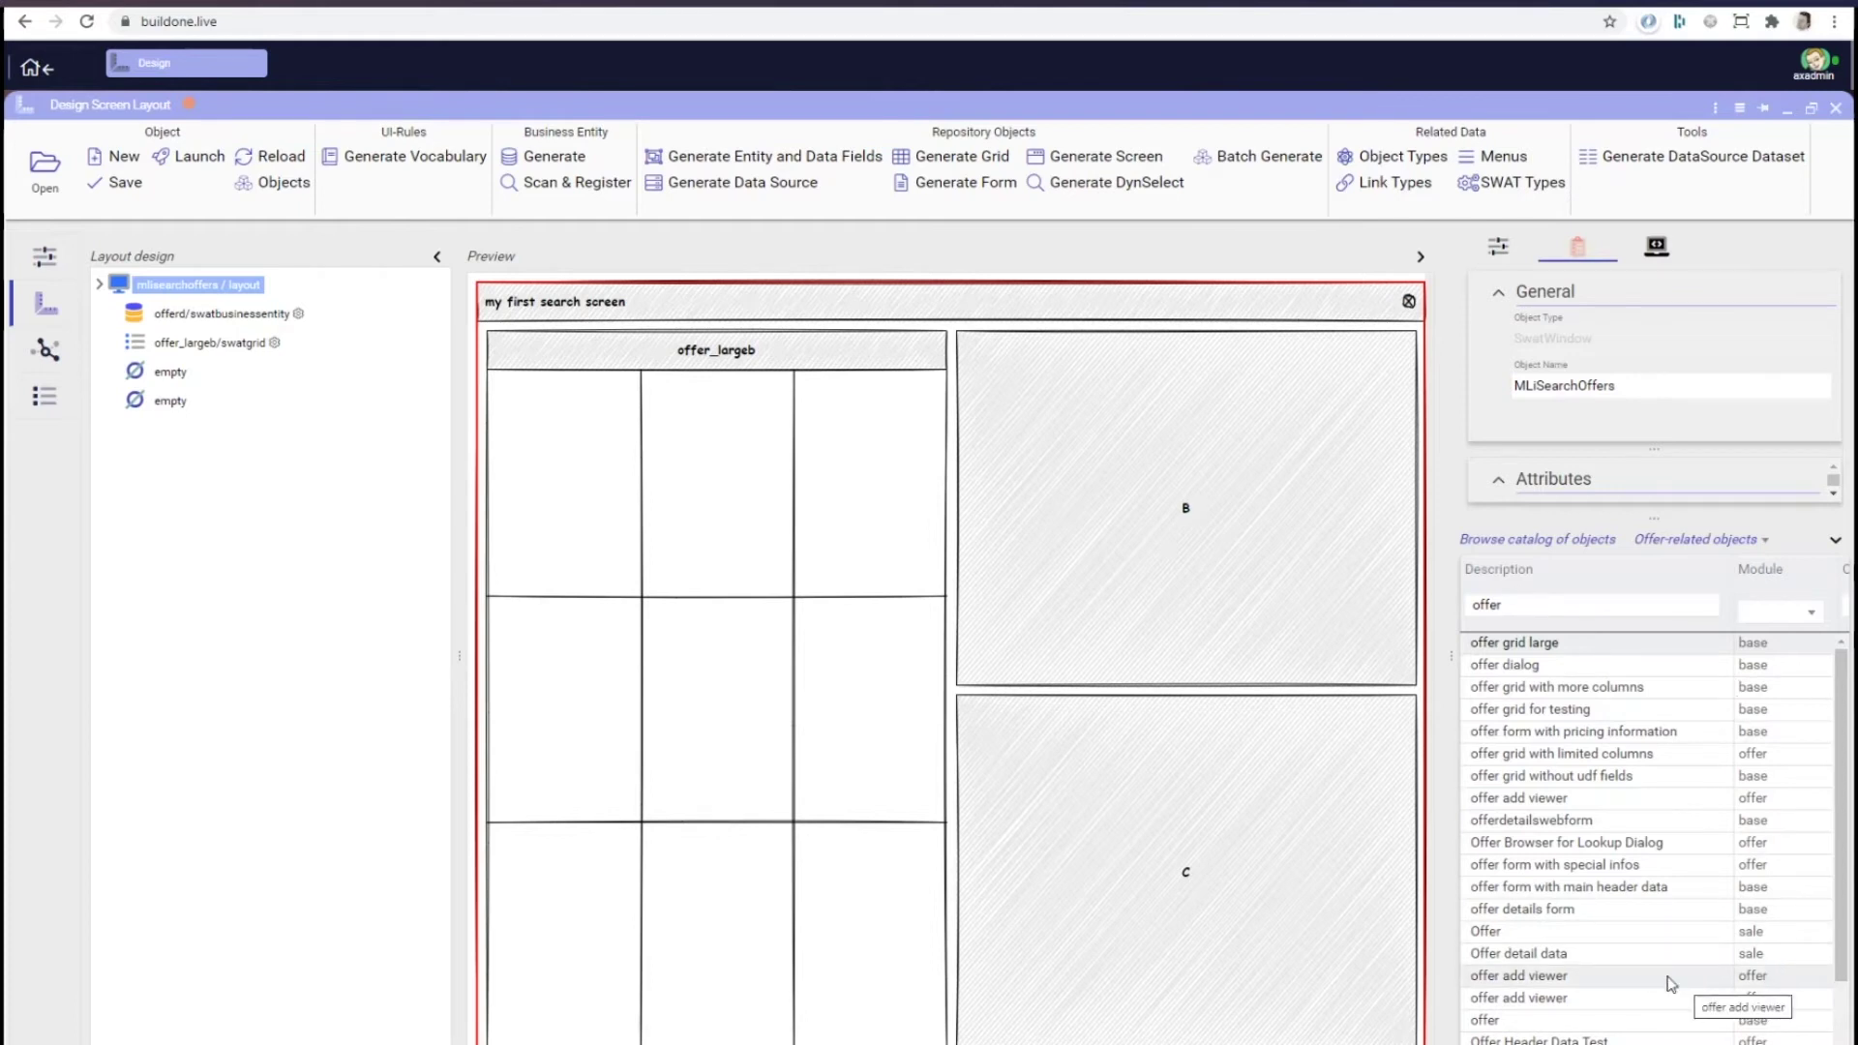
Find "offer form with main header data" in the catalog with offer*header, place it in area B and save the screen.
left_click(1523, 607)
type("*header")
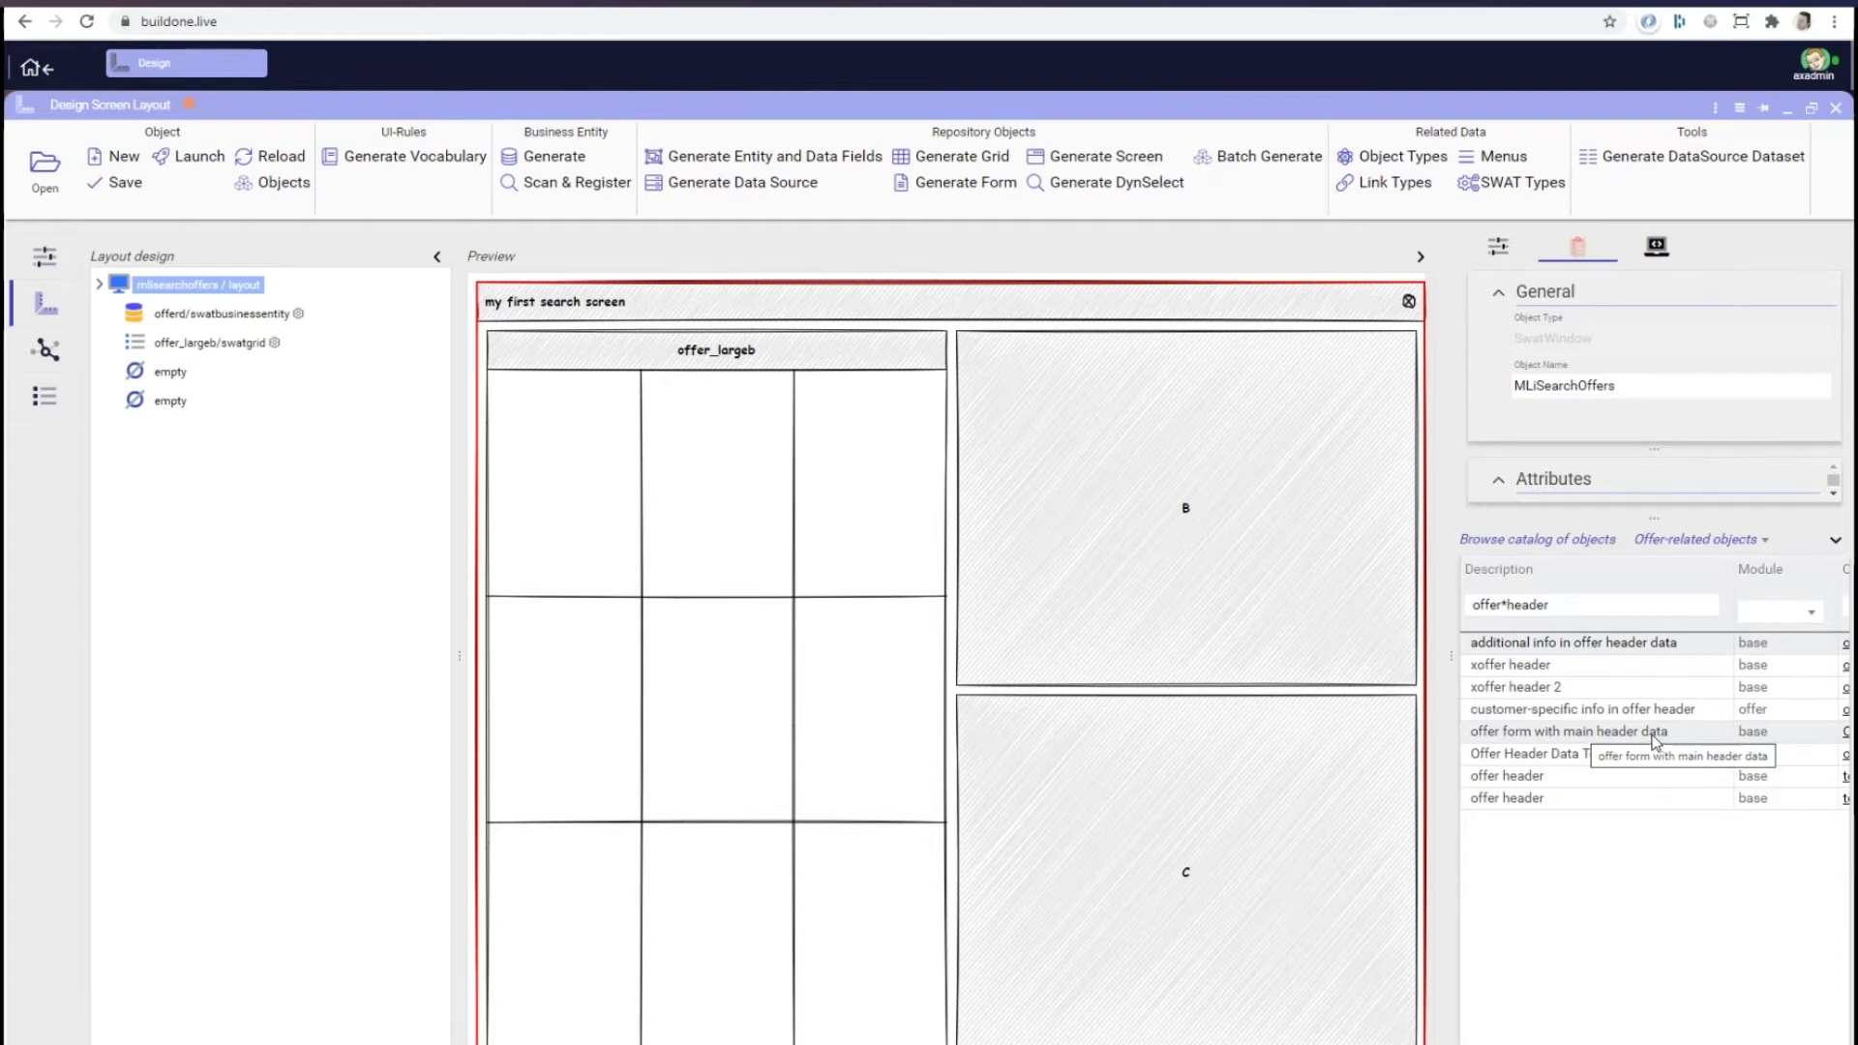
left_click_drag(1655, 741, 1192, 508)
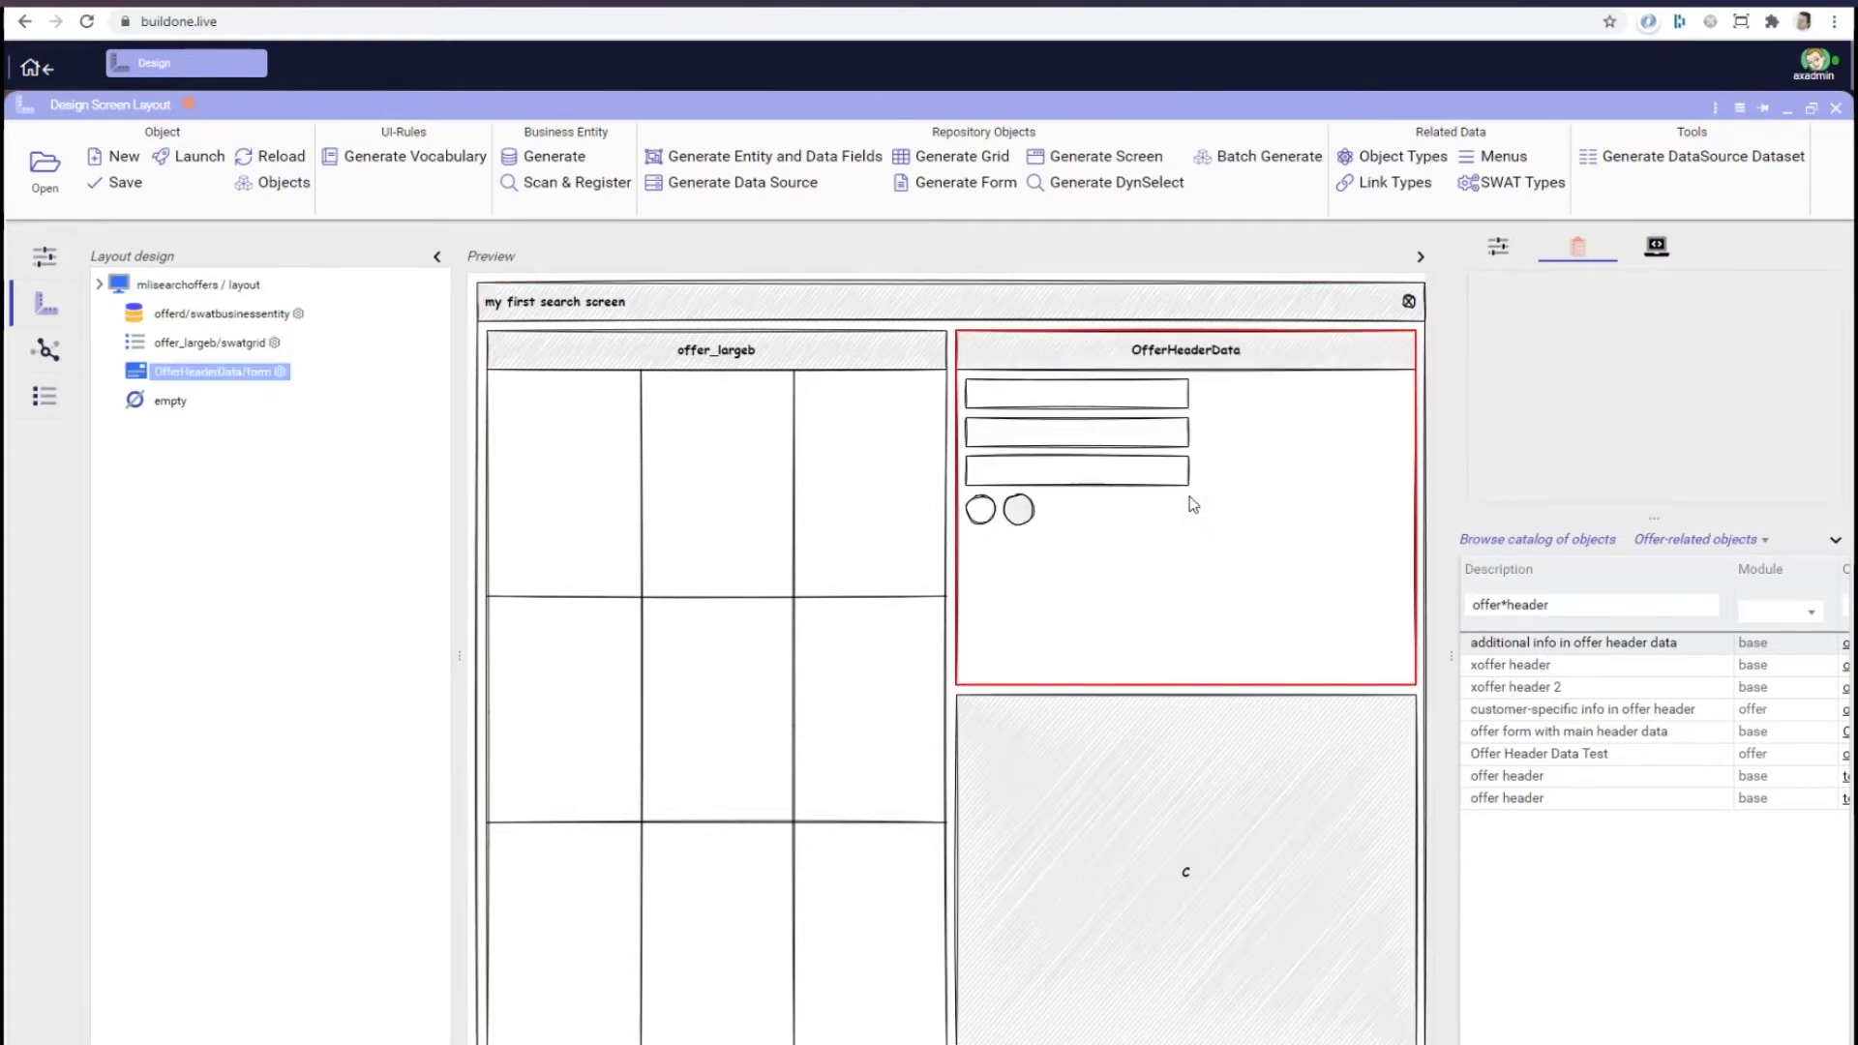
left_click(125, 183)
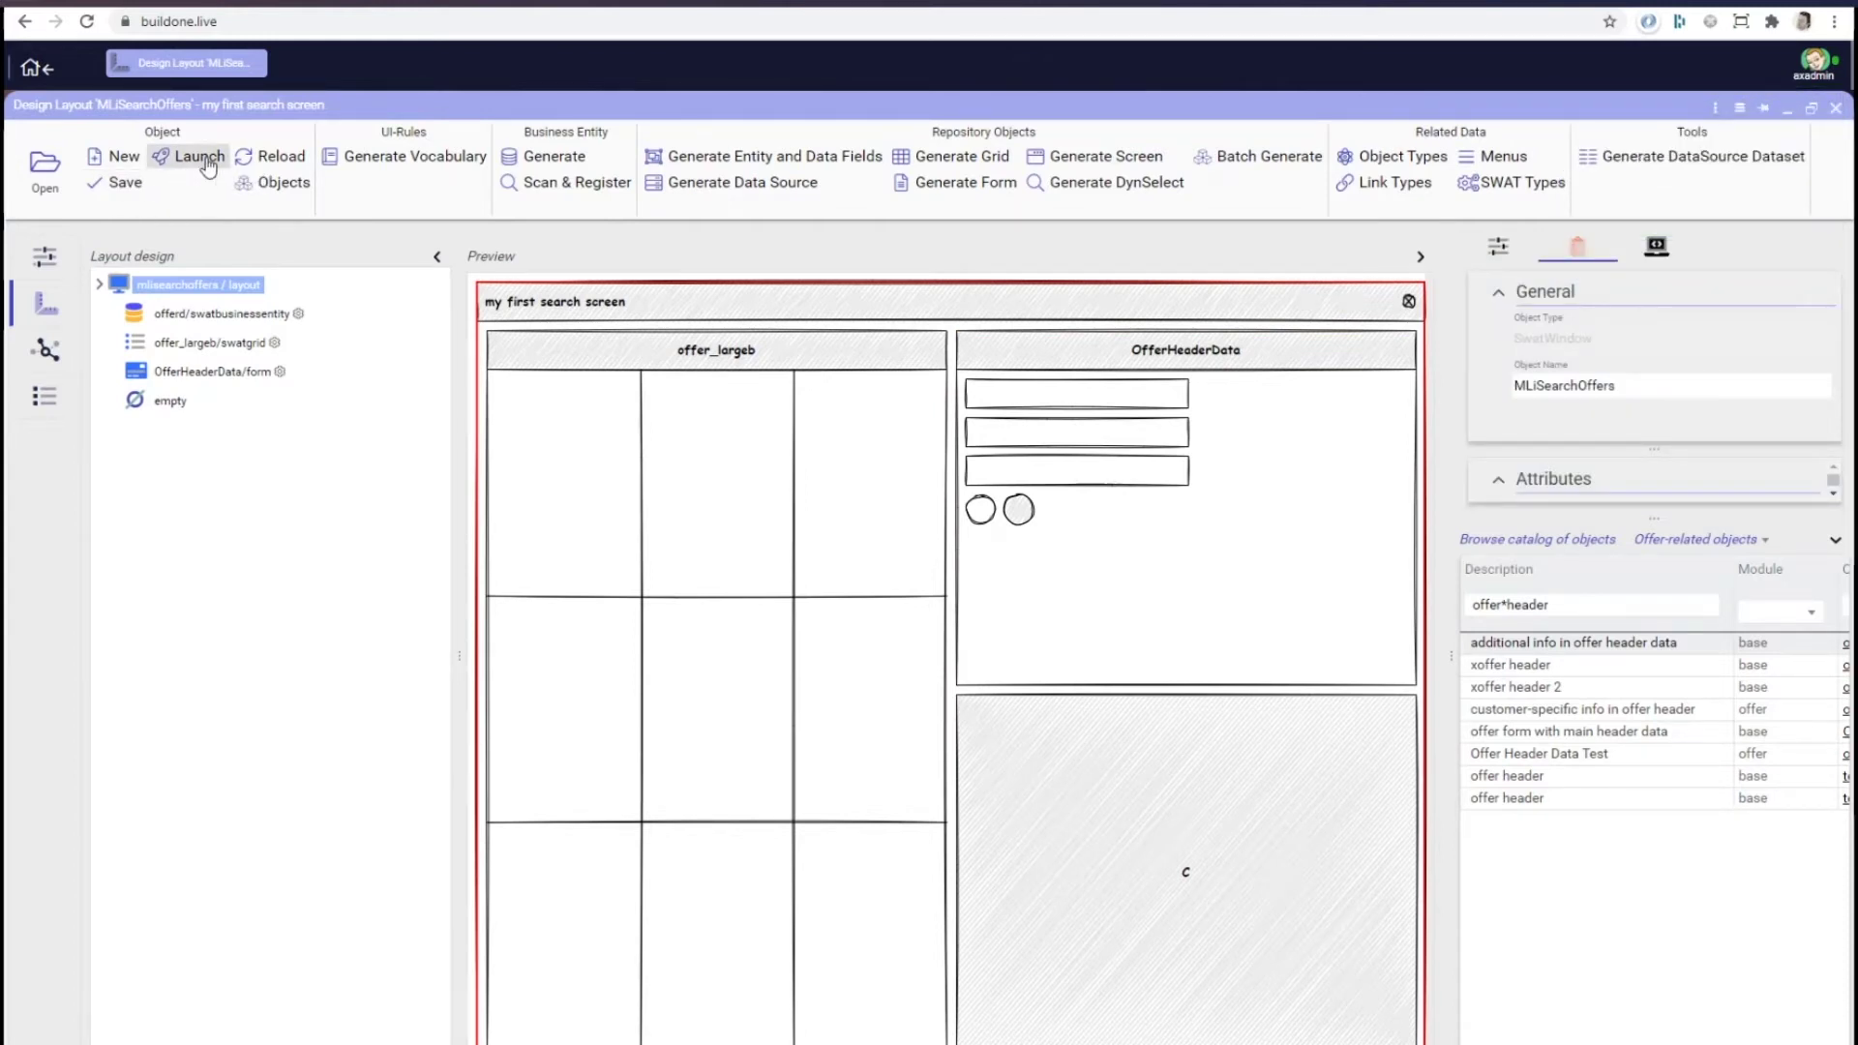
Launch the offer search screen and resize its panes so the offer list is wider and the offer form is taller.
left_click(201, 156)
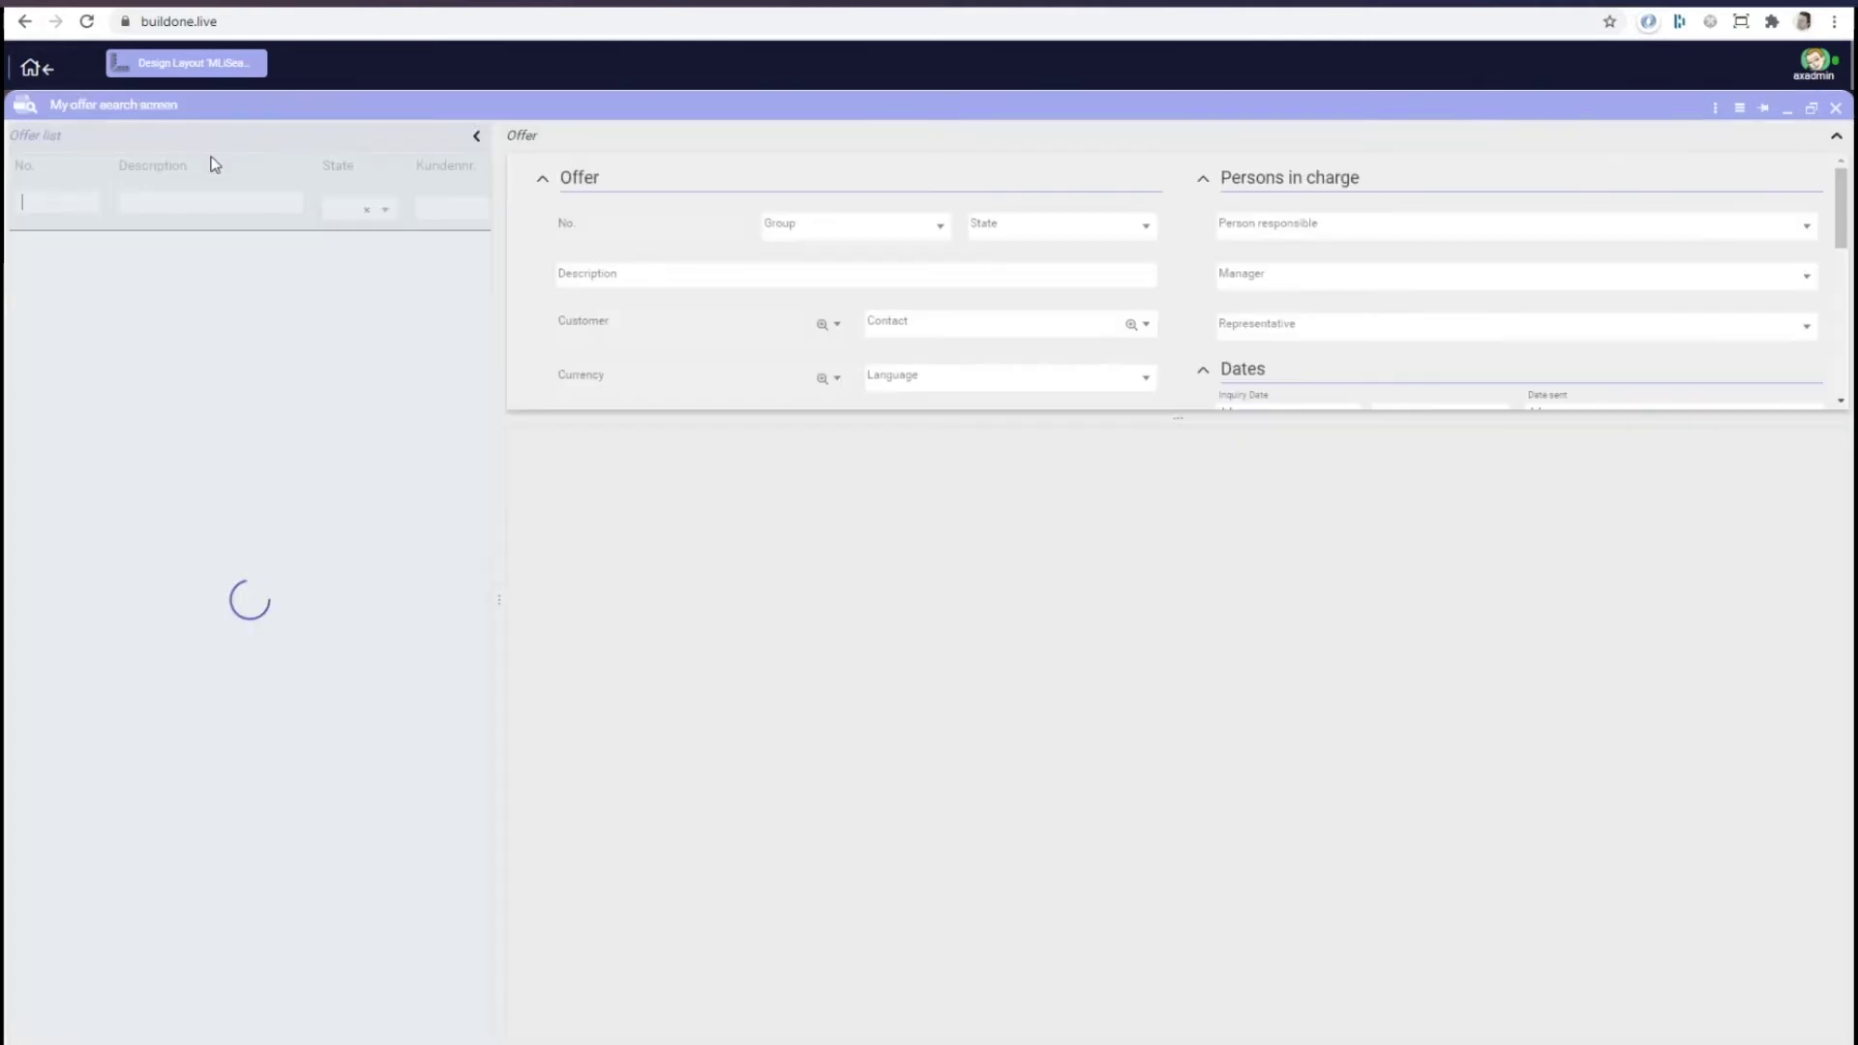
left_click_drag(499, 538, 994, 561)
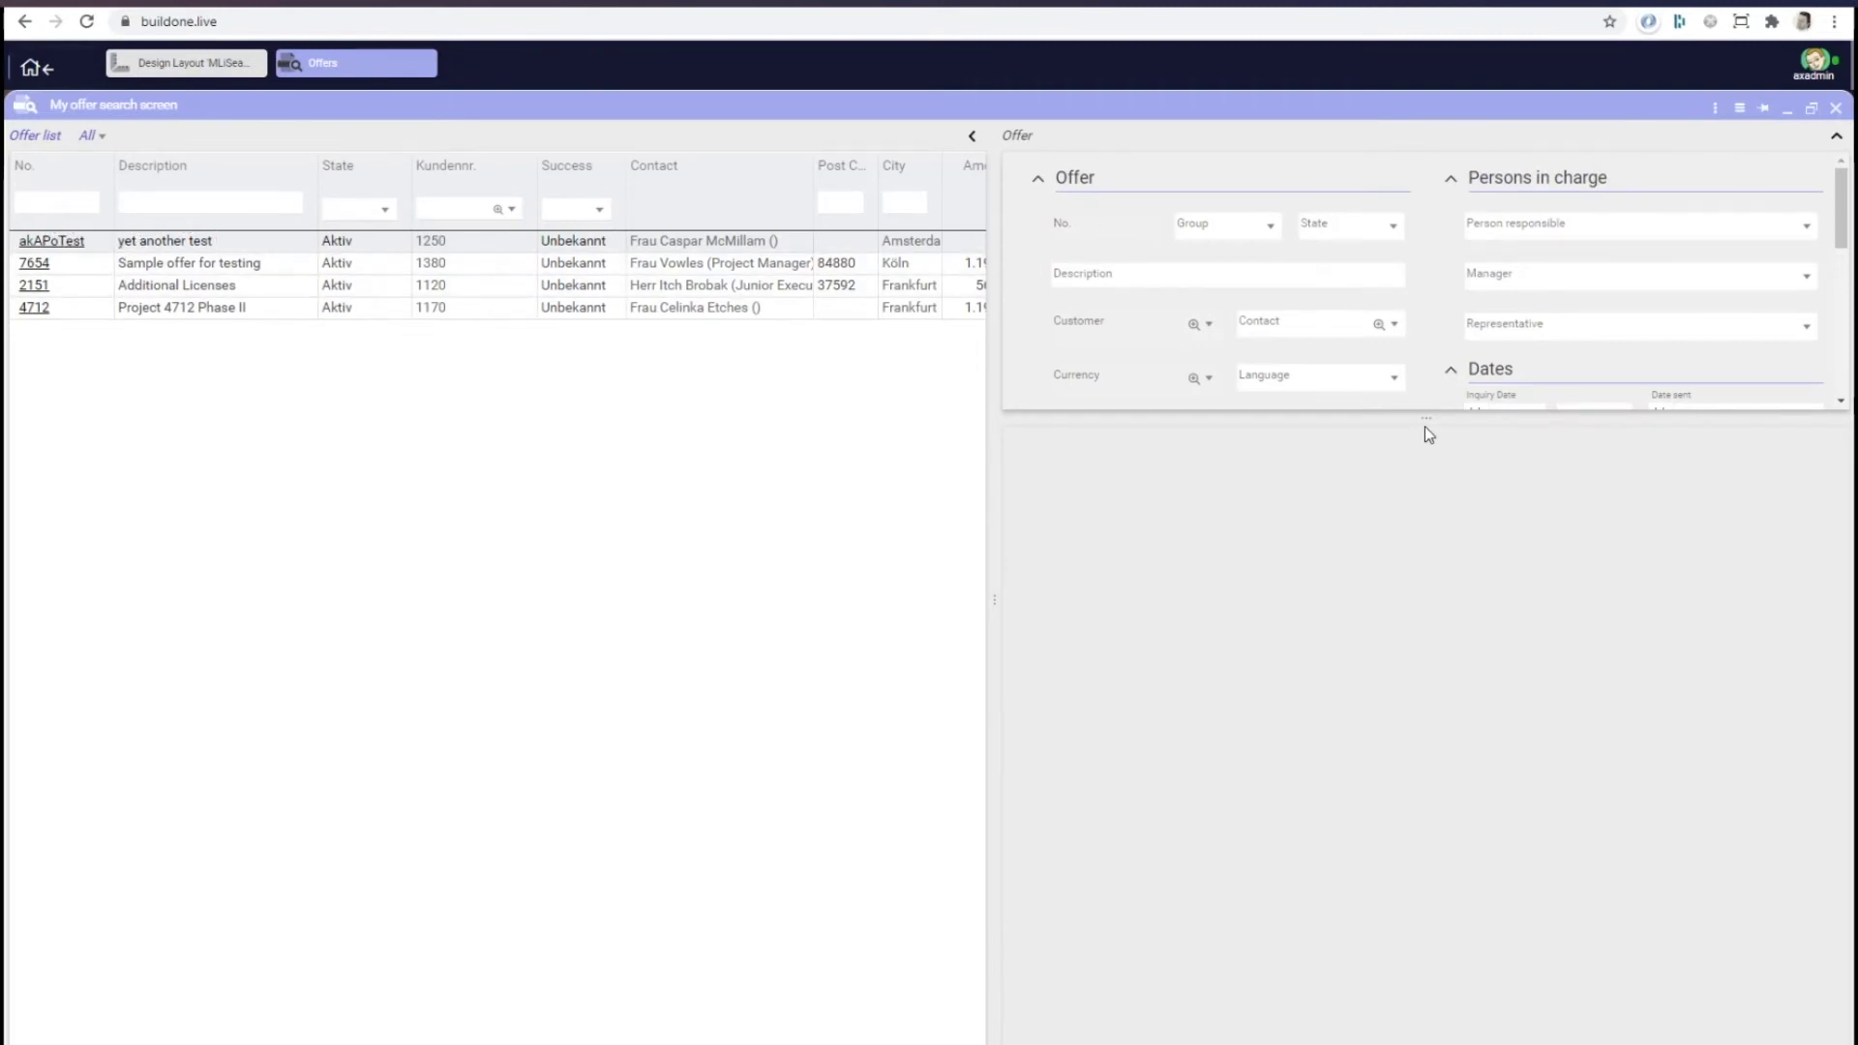
left_click_drag(1426, 418, 1434, 505)
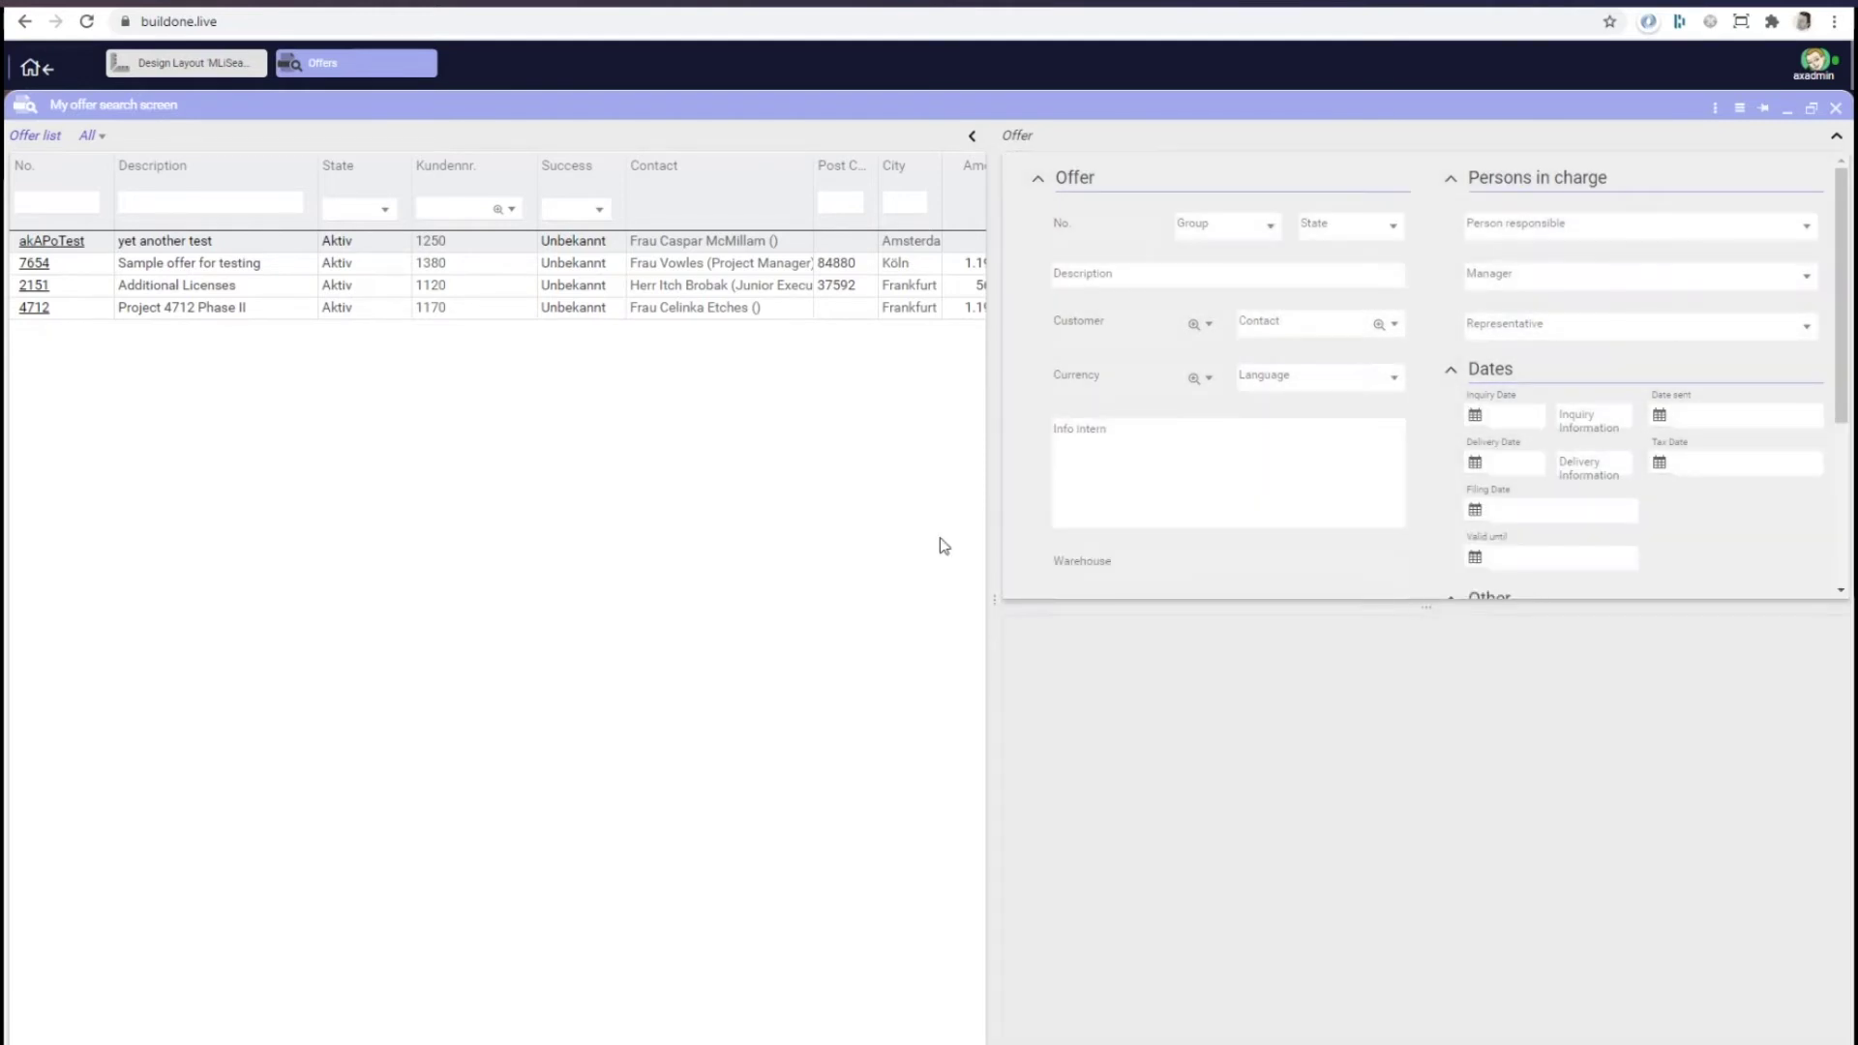
left_click_drag(991, 535, 1340, 537)
scroll(1663, 332, "down", 3)
scroll(1645, 377, "up", 3)
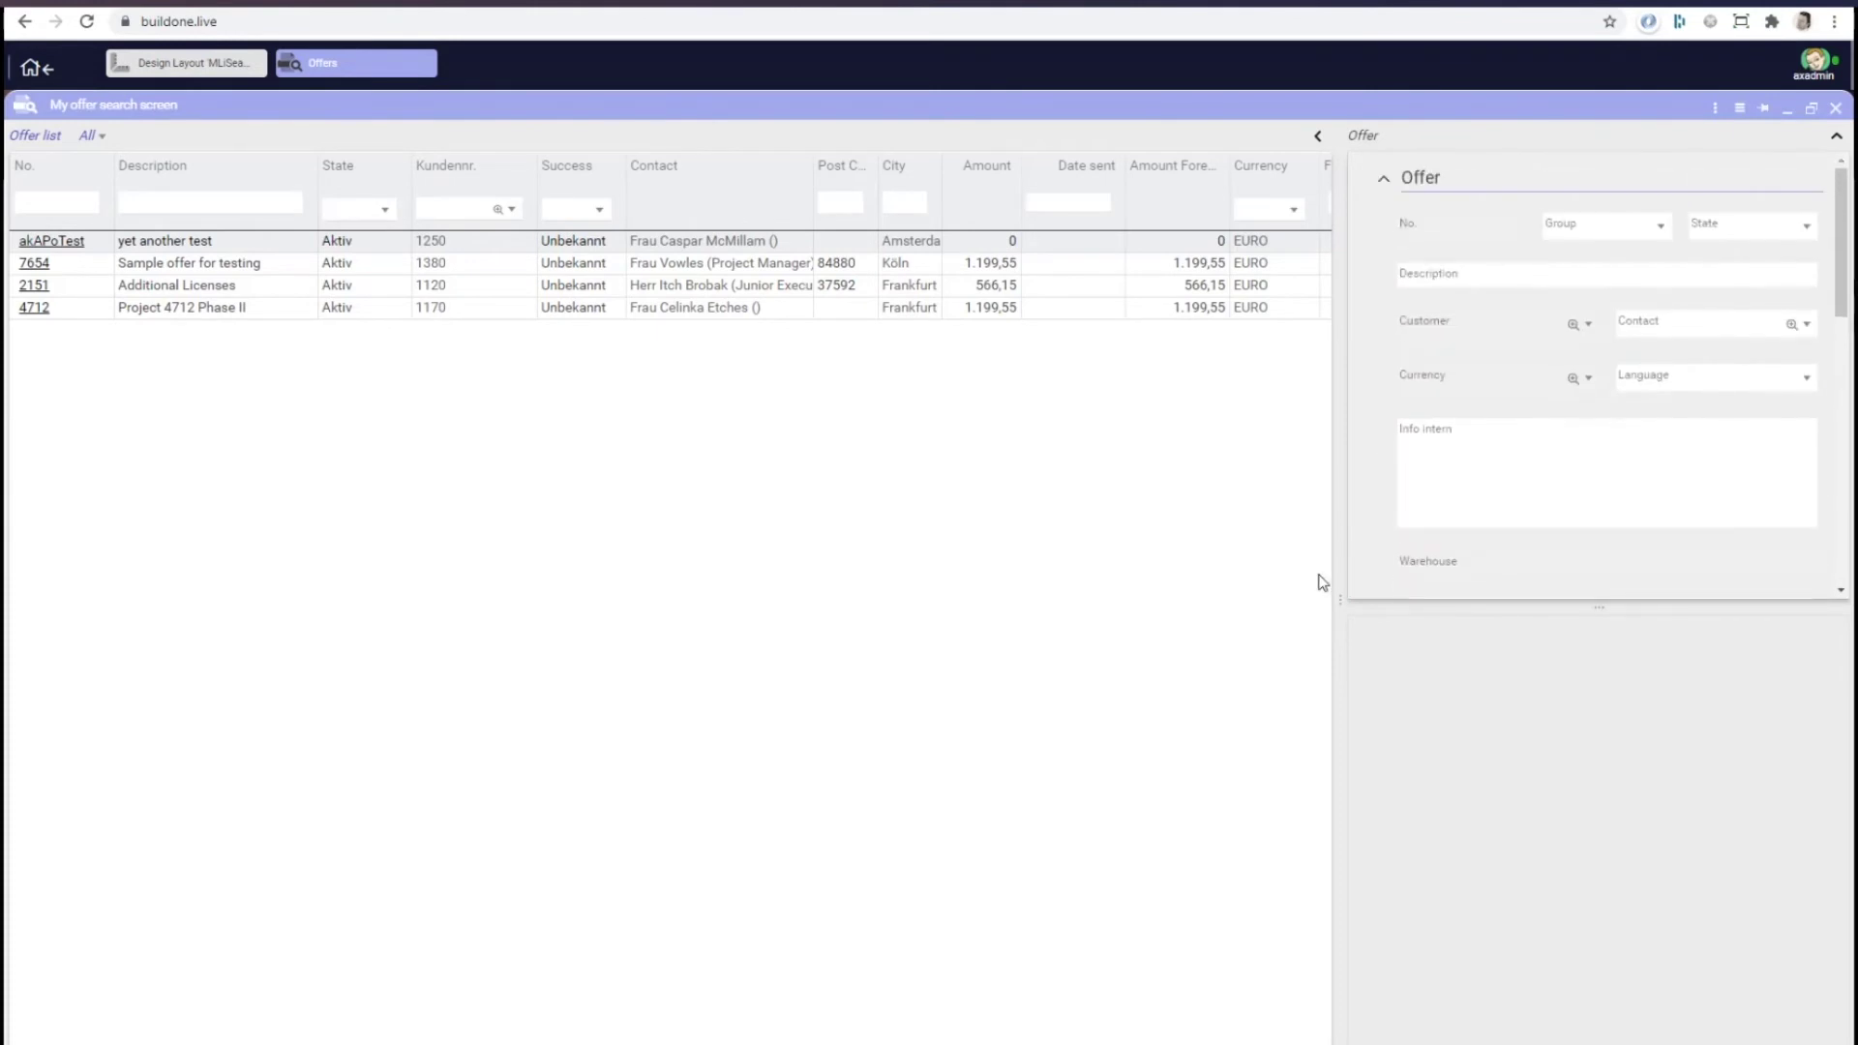
left_click_drag(1336, 578, 1074, 600)
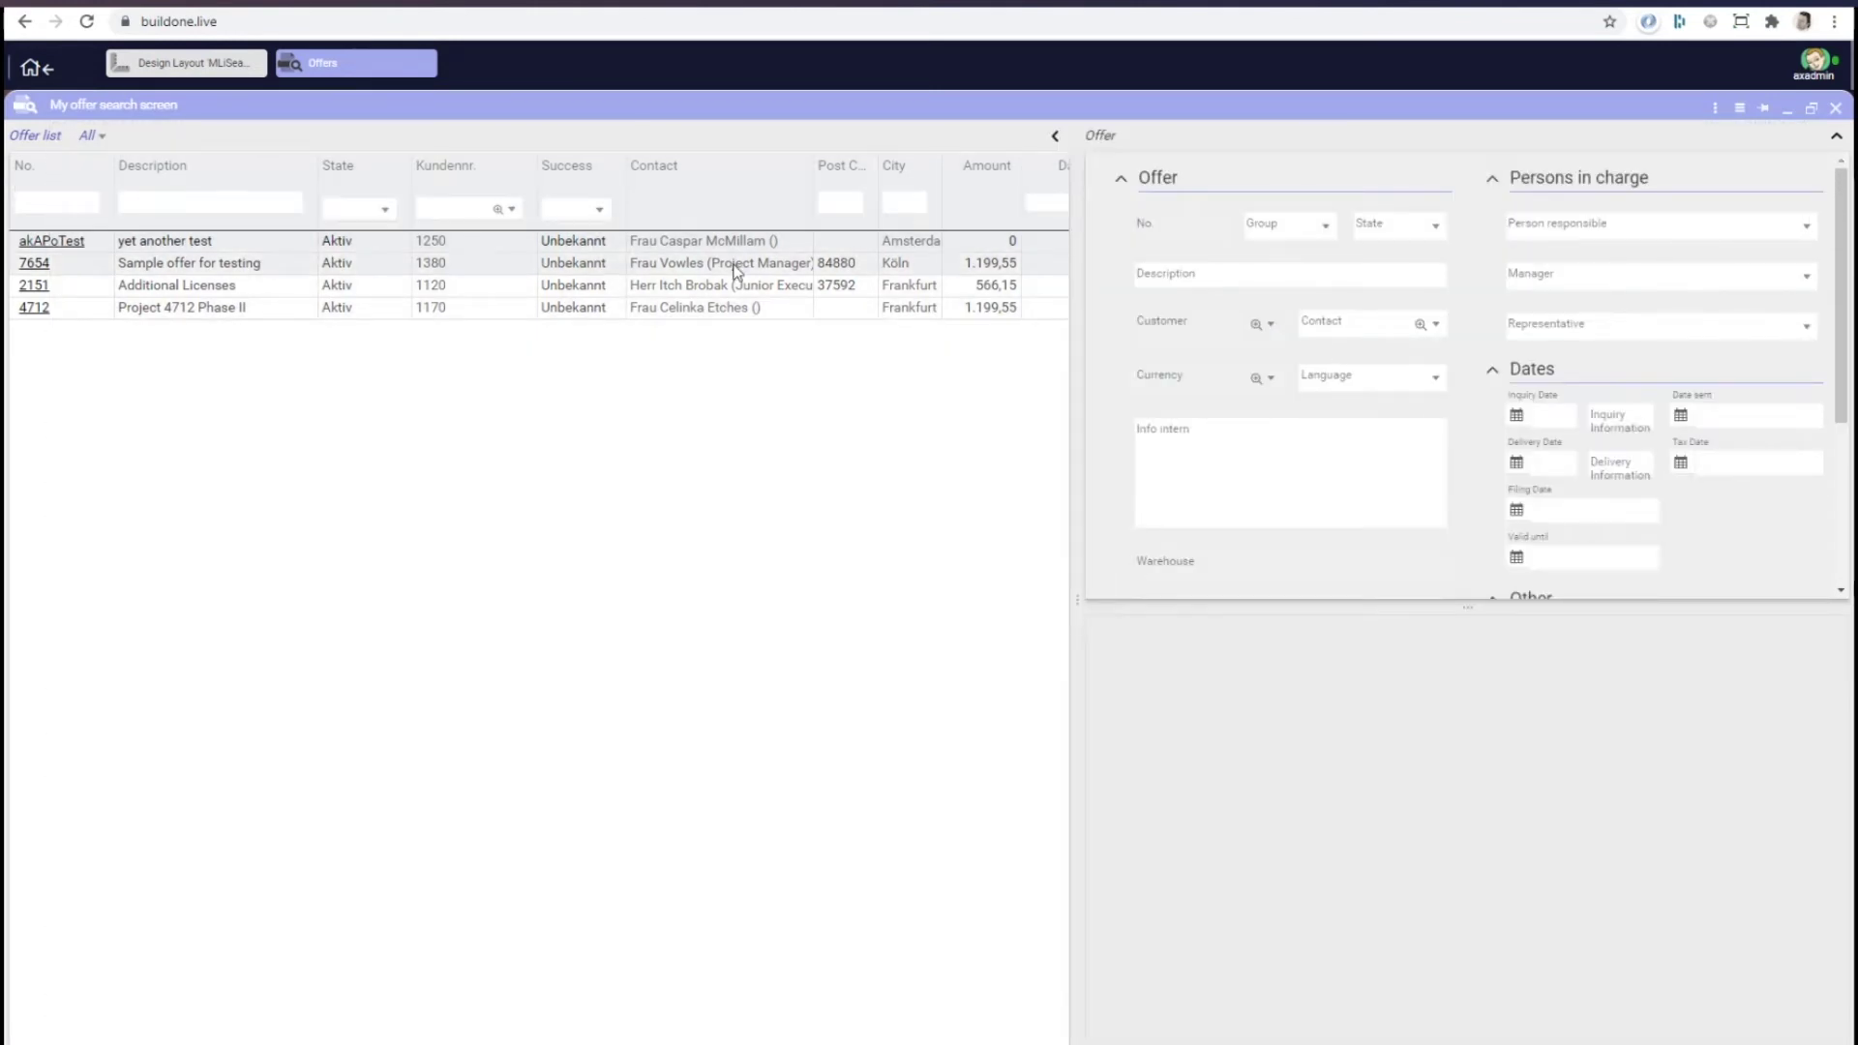
Select different offers in the list to check whether the offer form follows the selection, and close the launched screen.
left_click(474, 289)
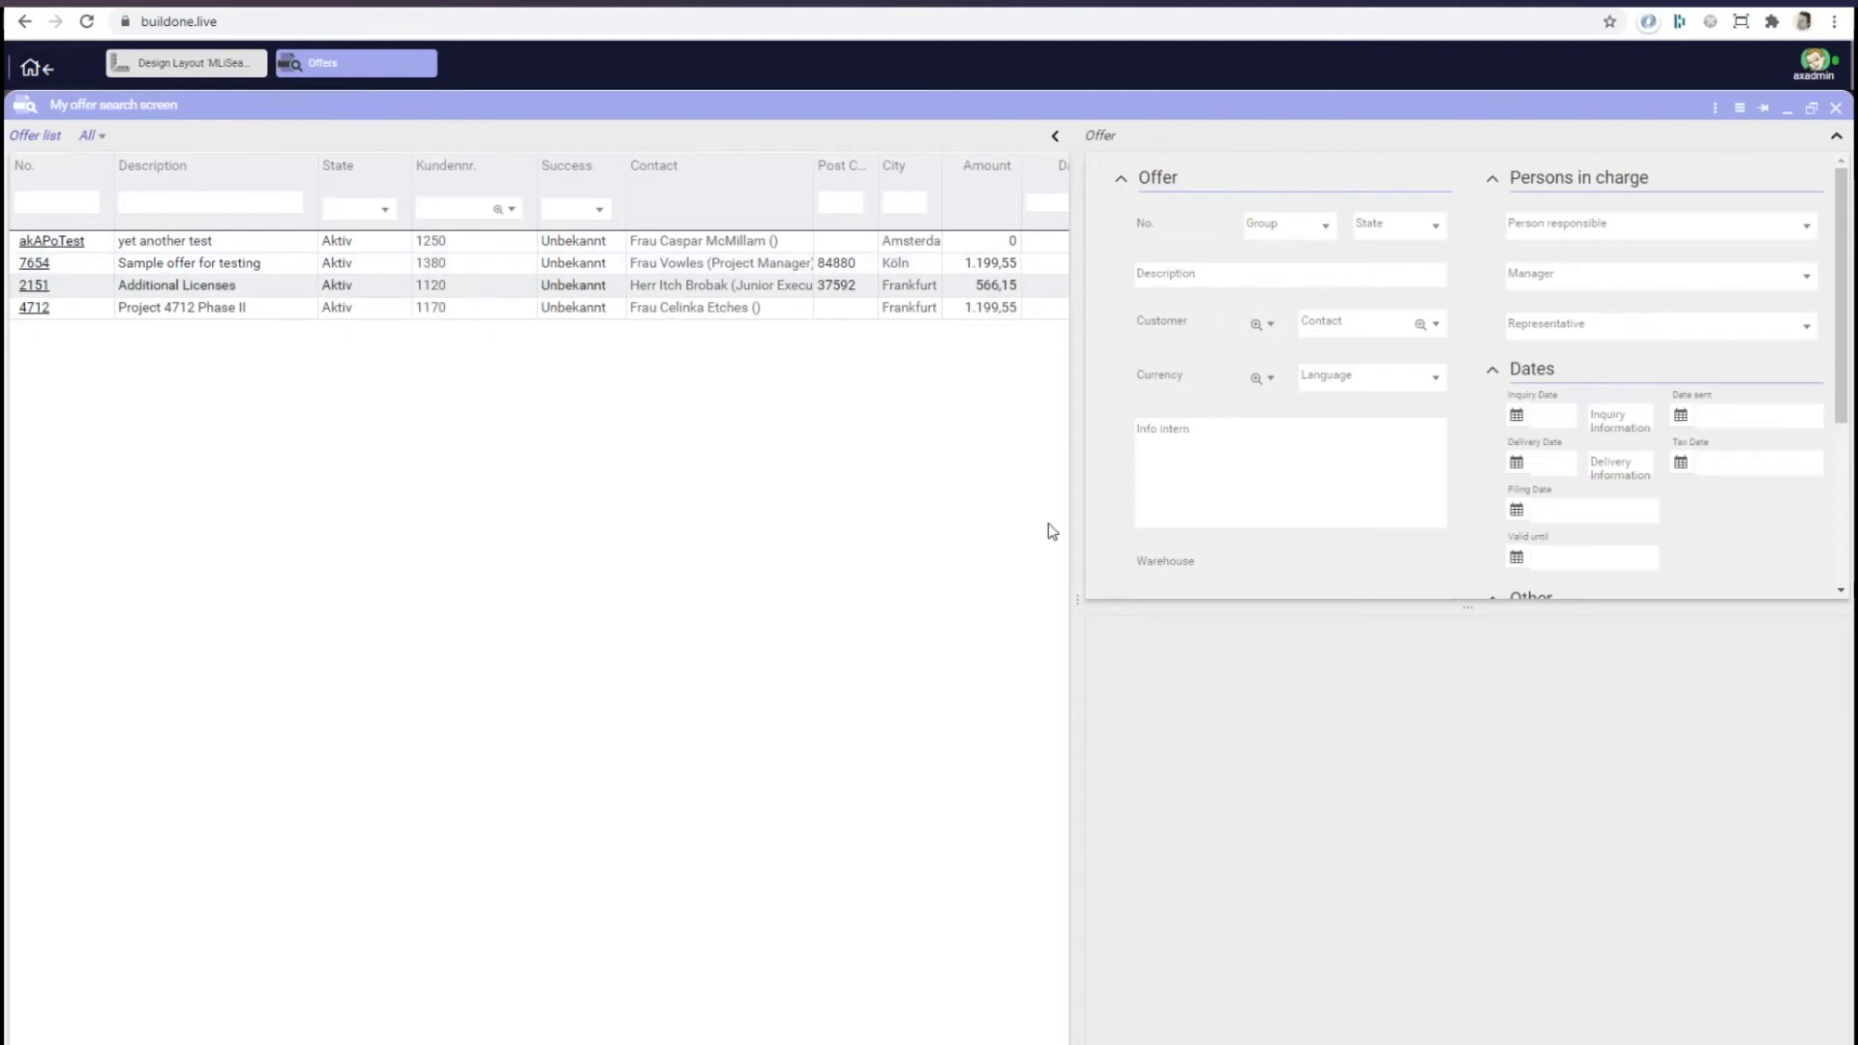
left_click(567, 244)
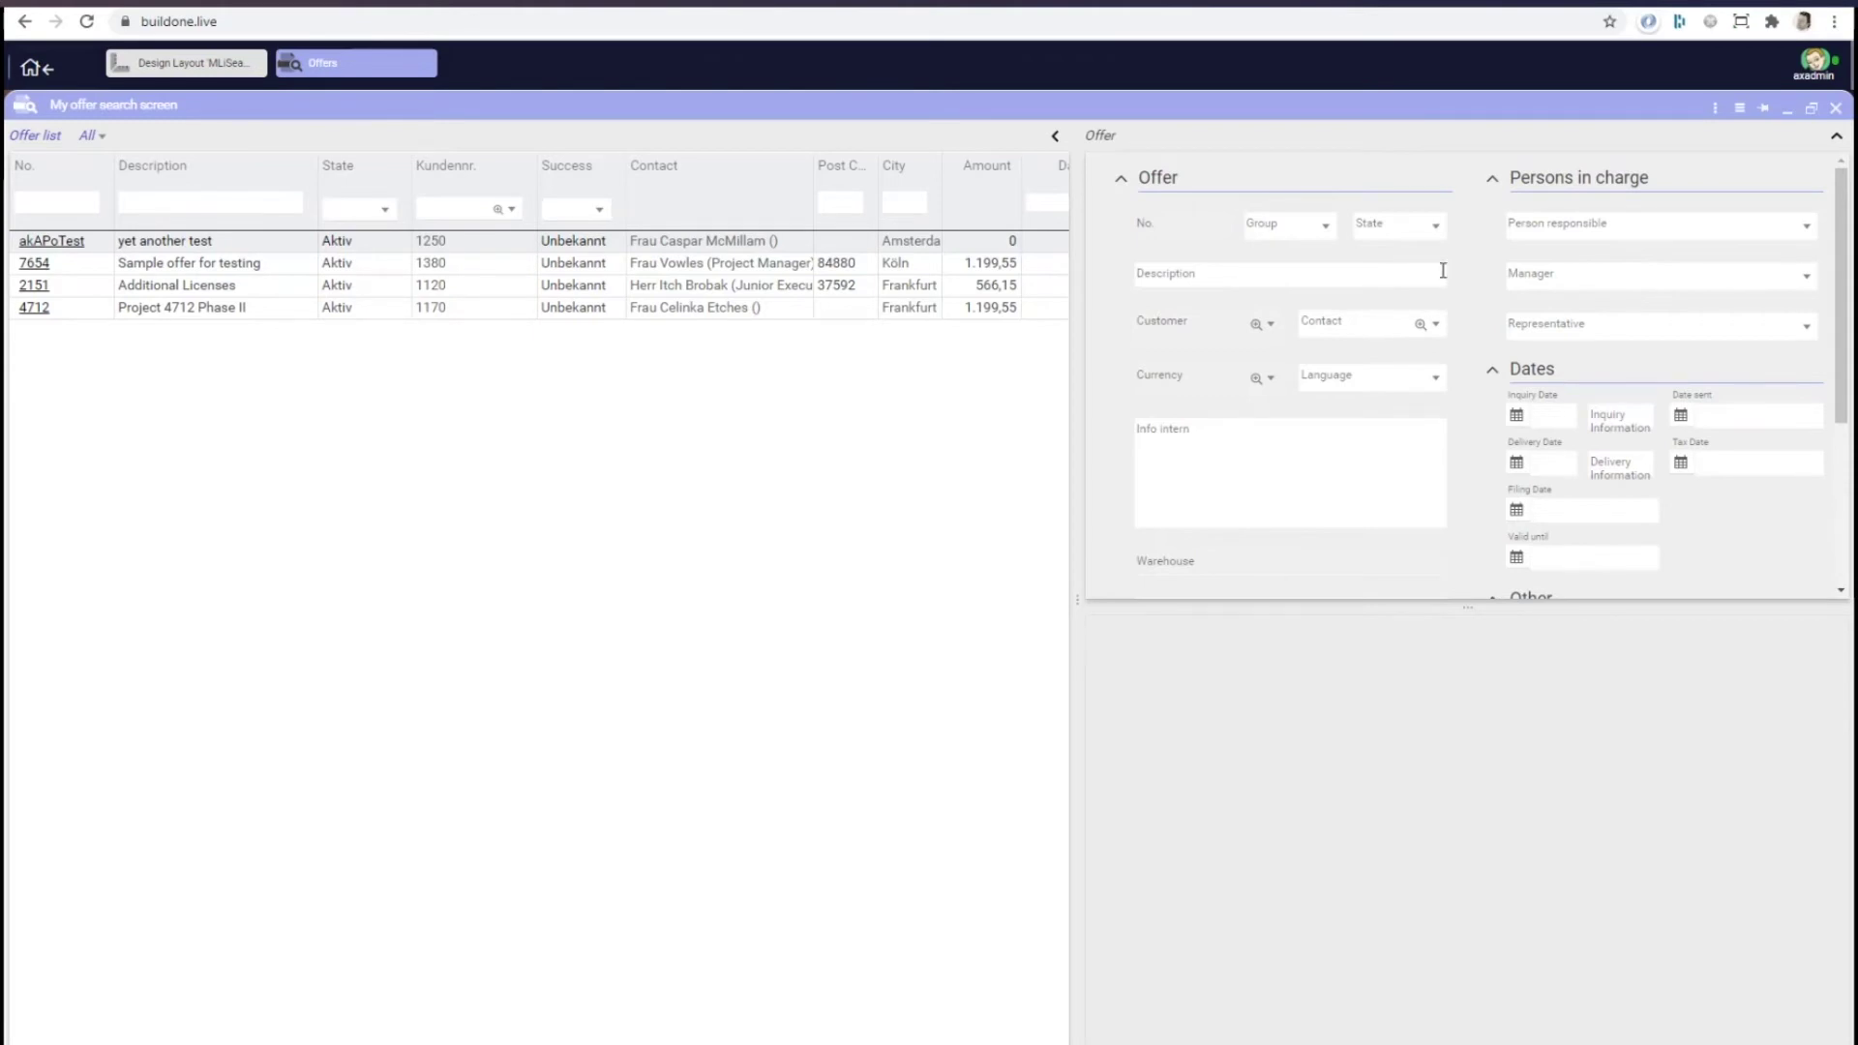
left_click(1837, 108)
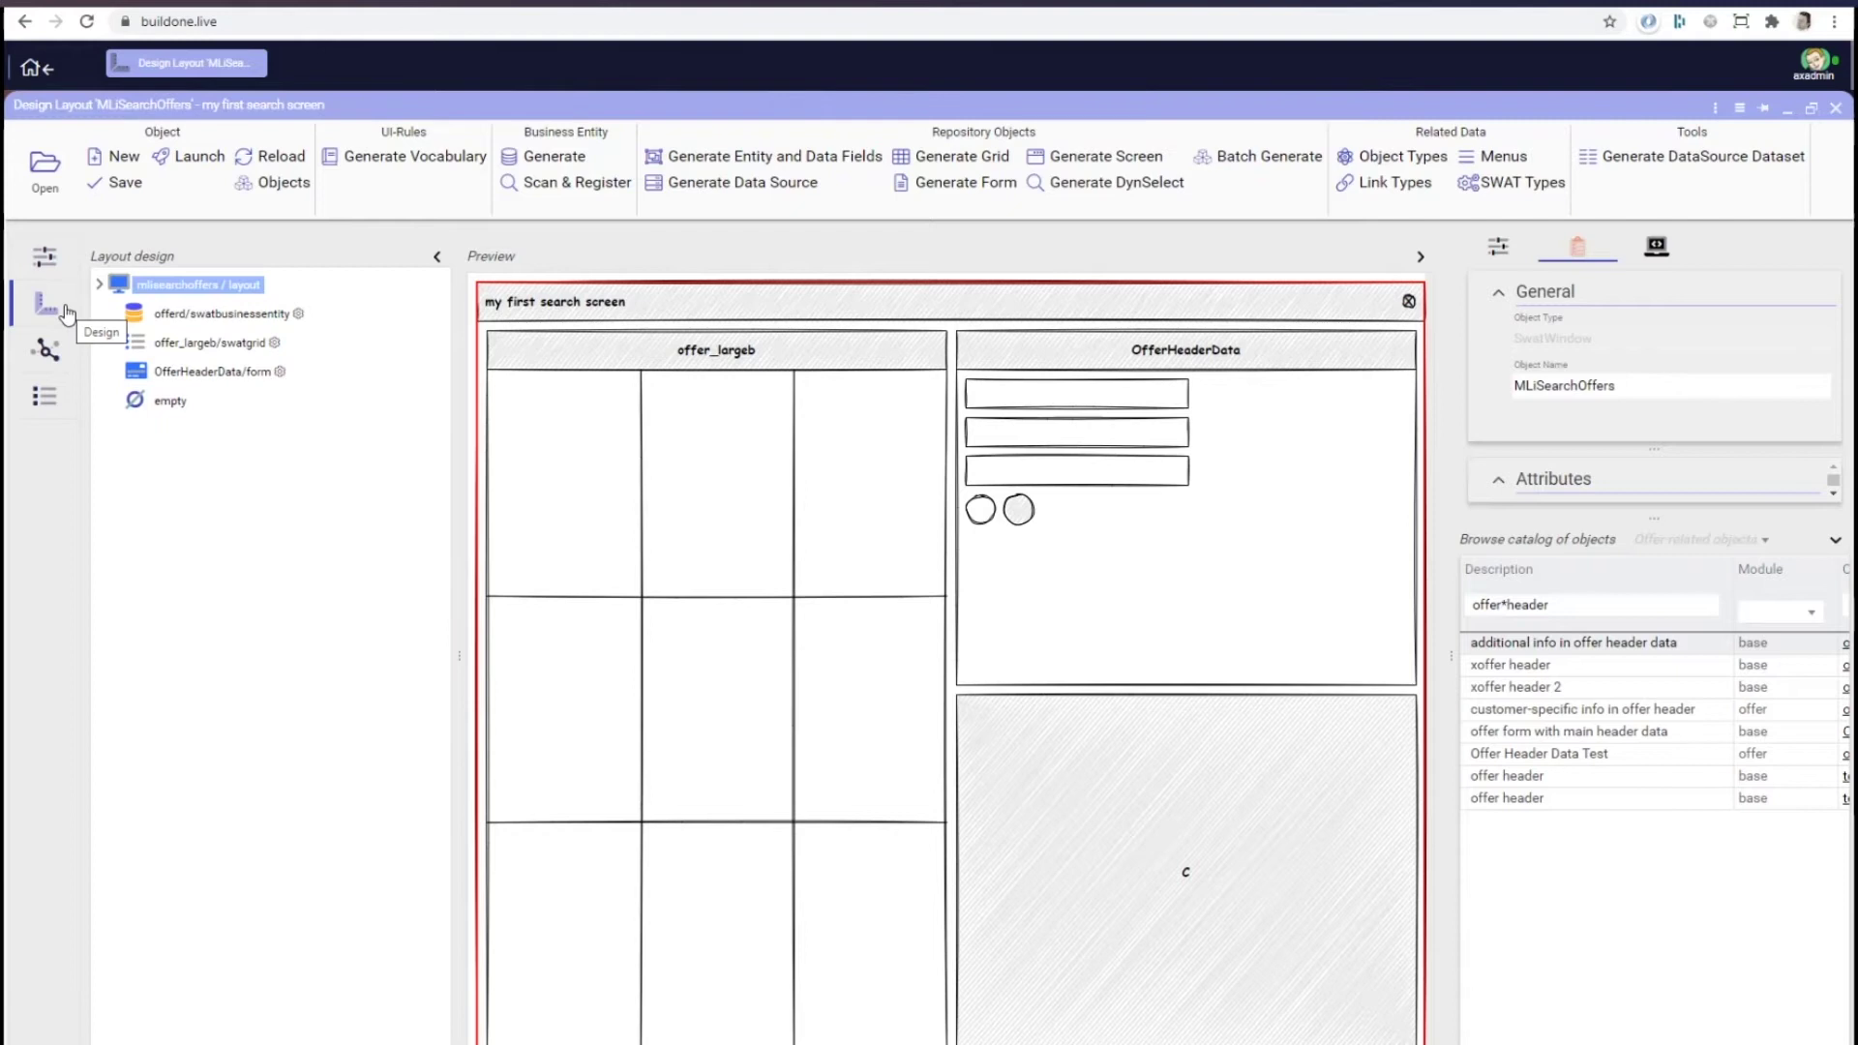
Connect the offerd entity to OfferHeaderData in the data flow with a Display link and save the screen.
left_click(60, 358)
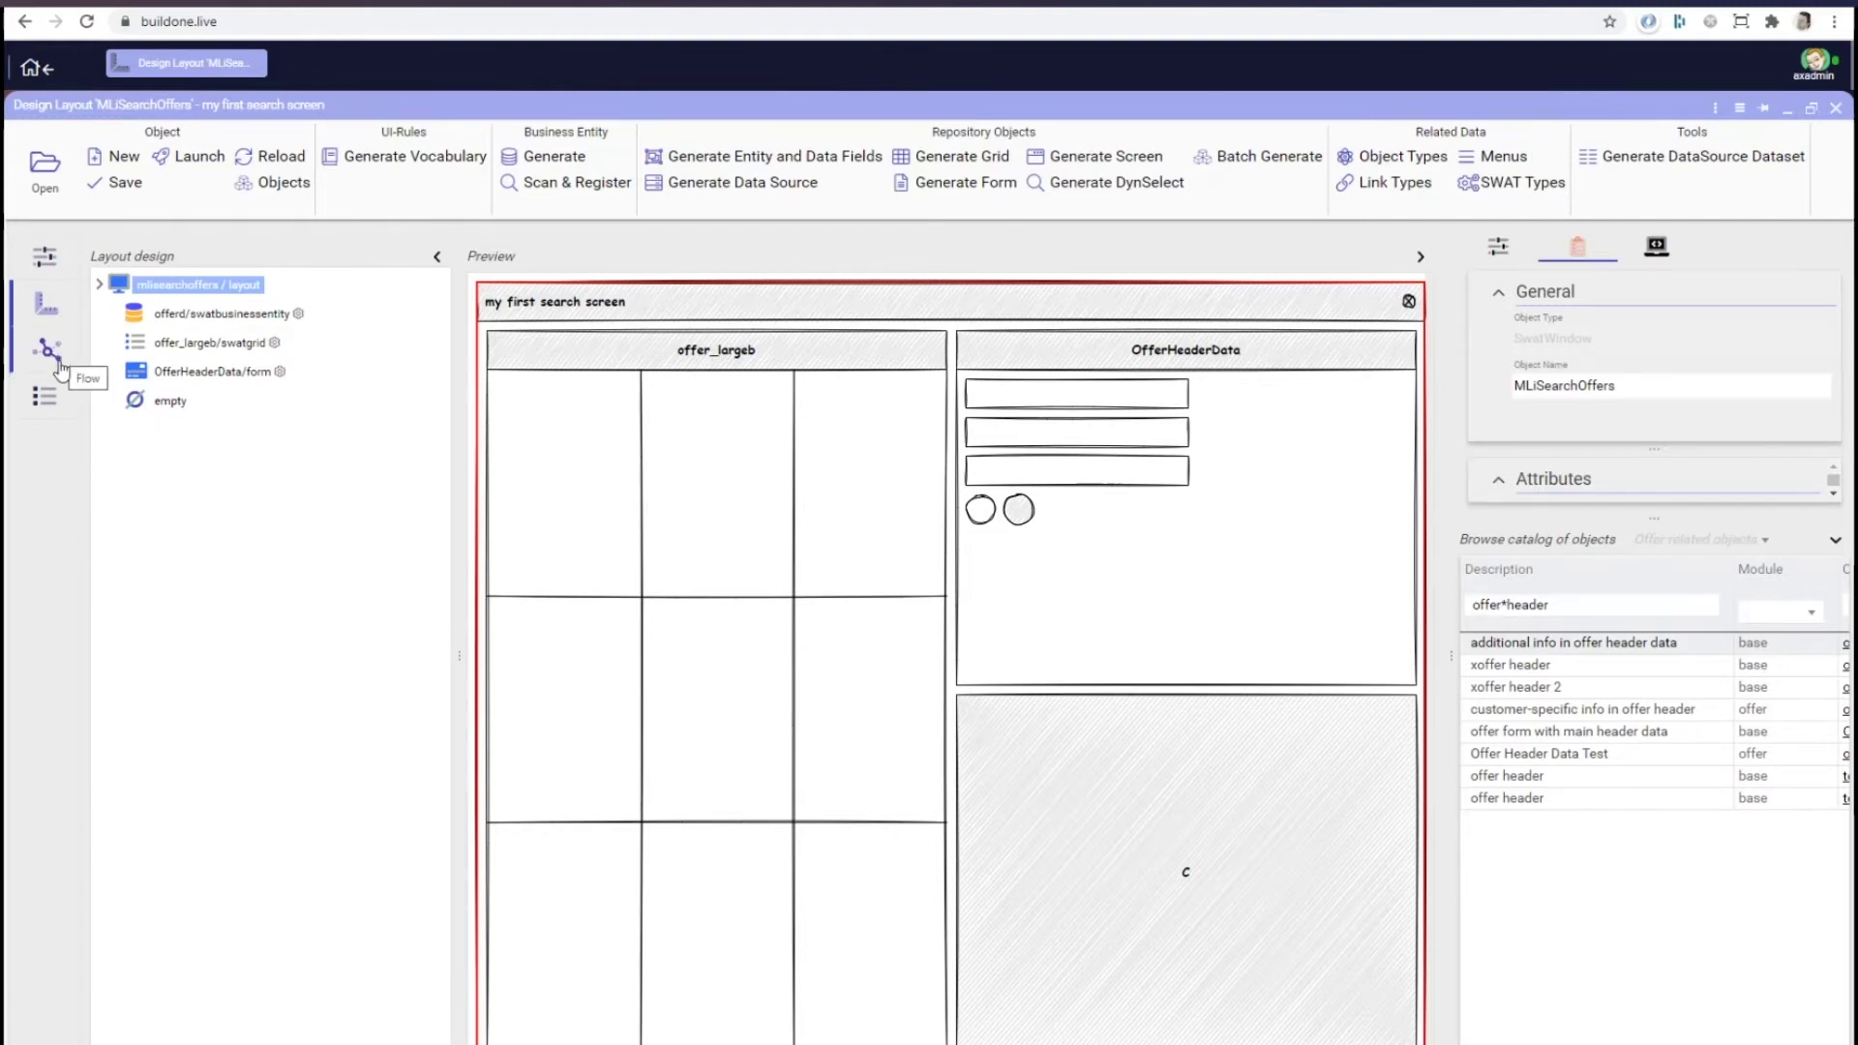
left_click(59, 360)
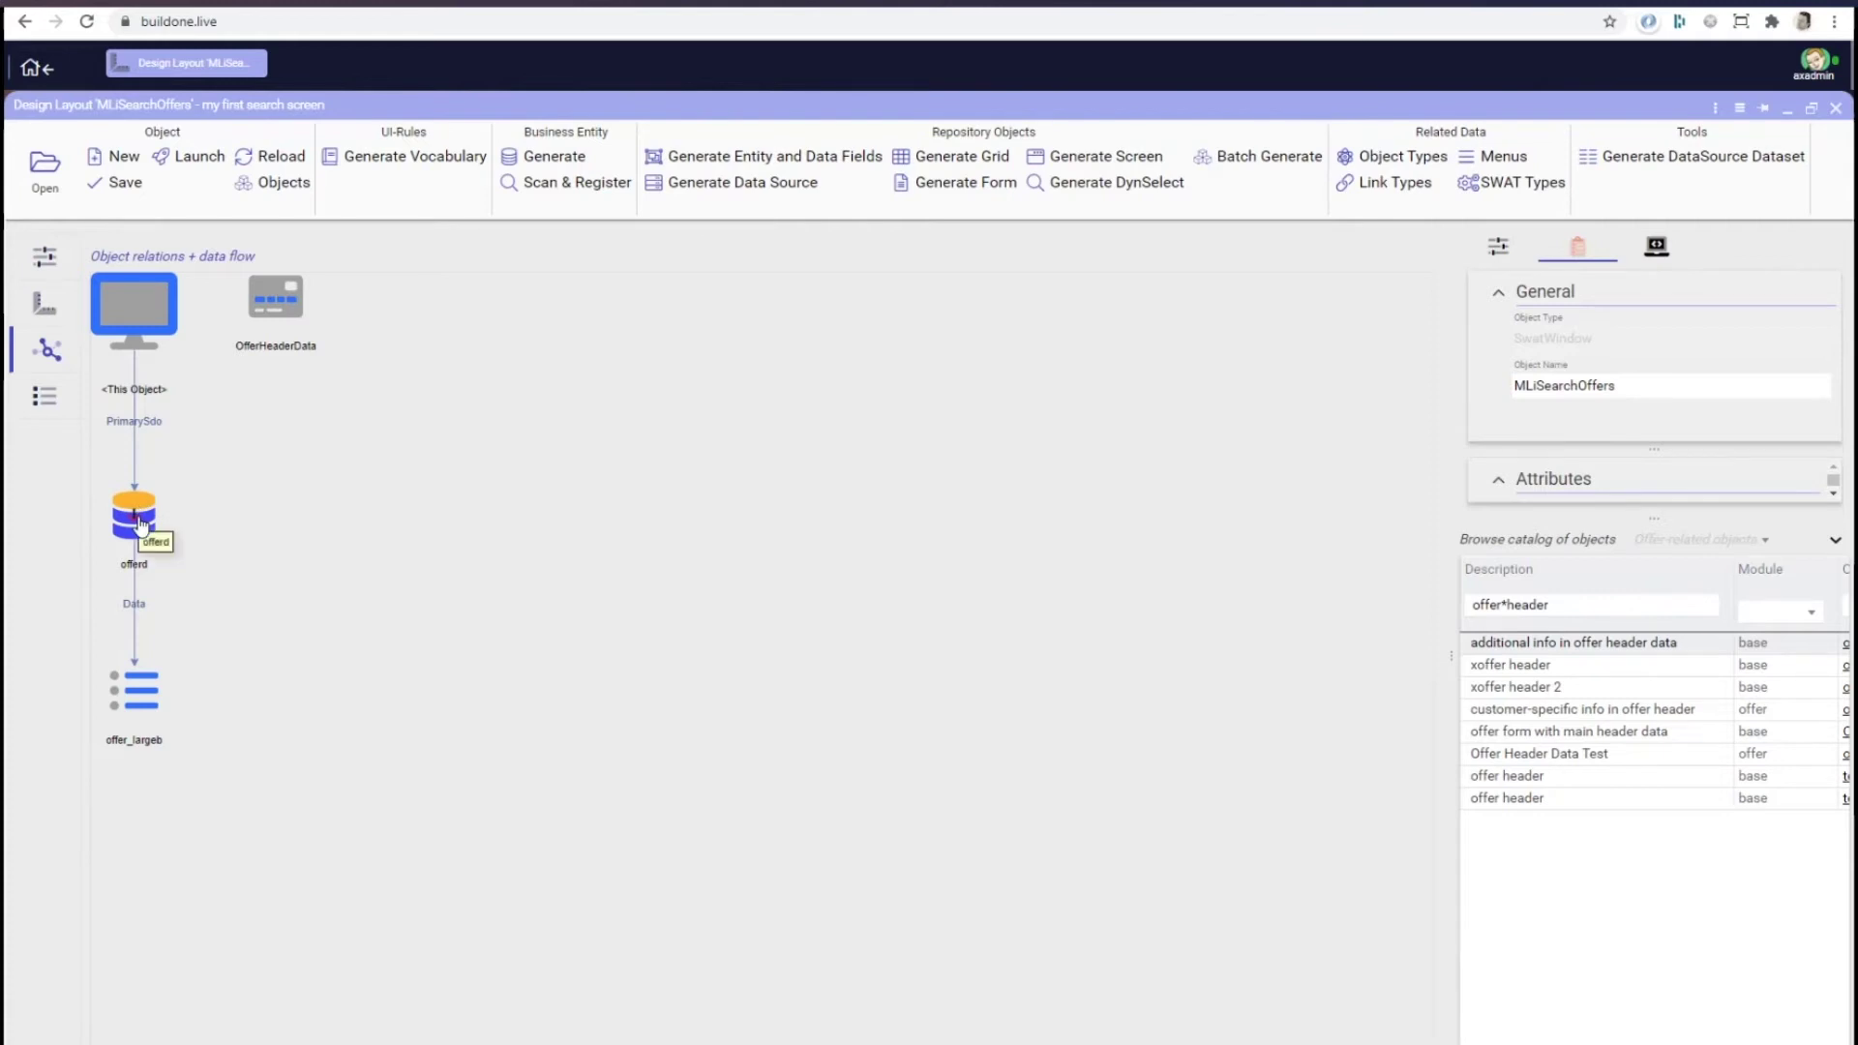
left_click_drag(142, 525, 280, 305)
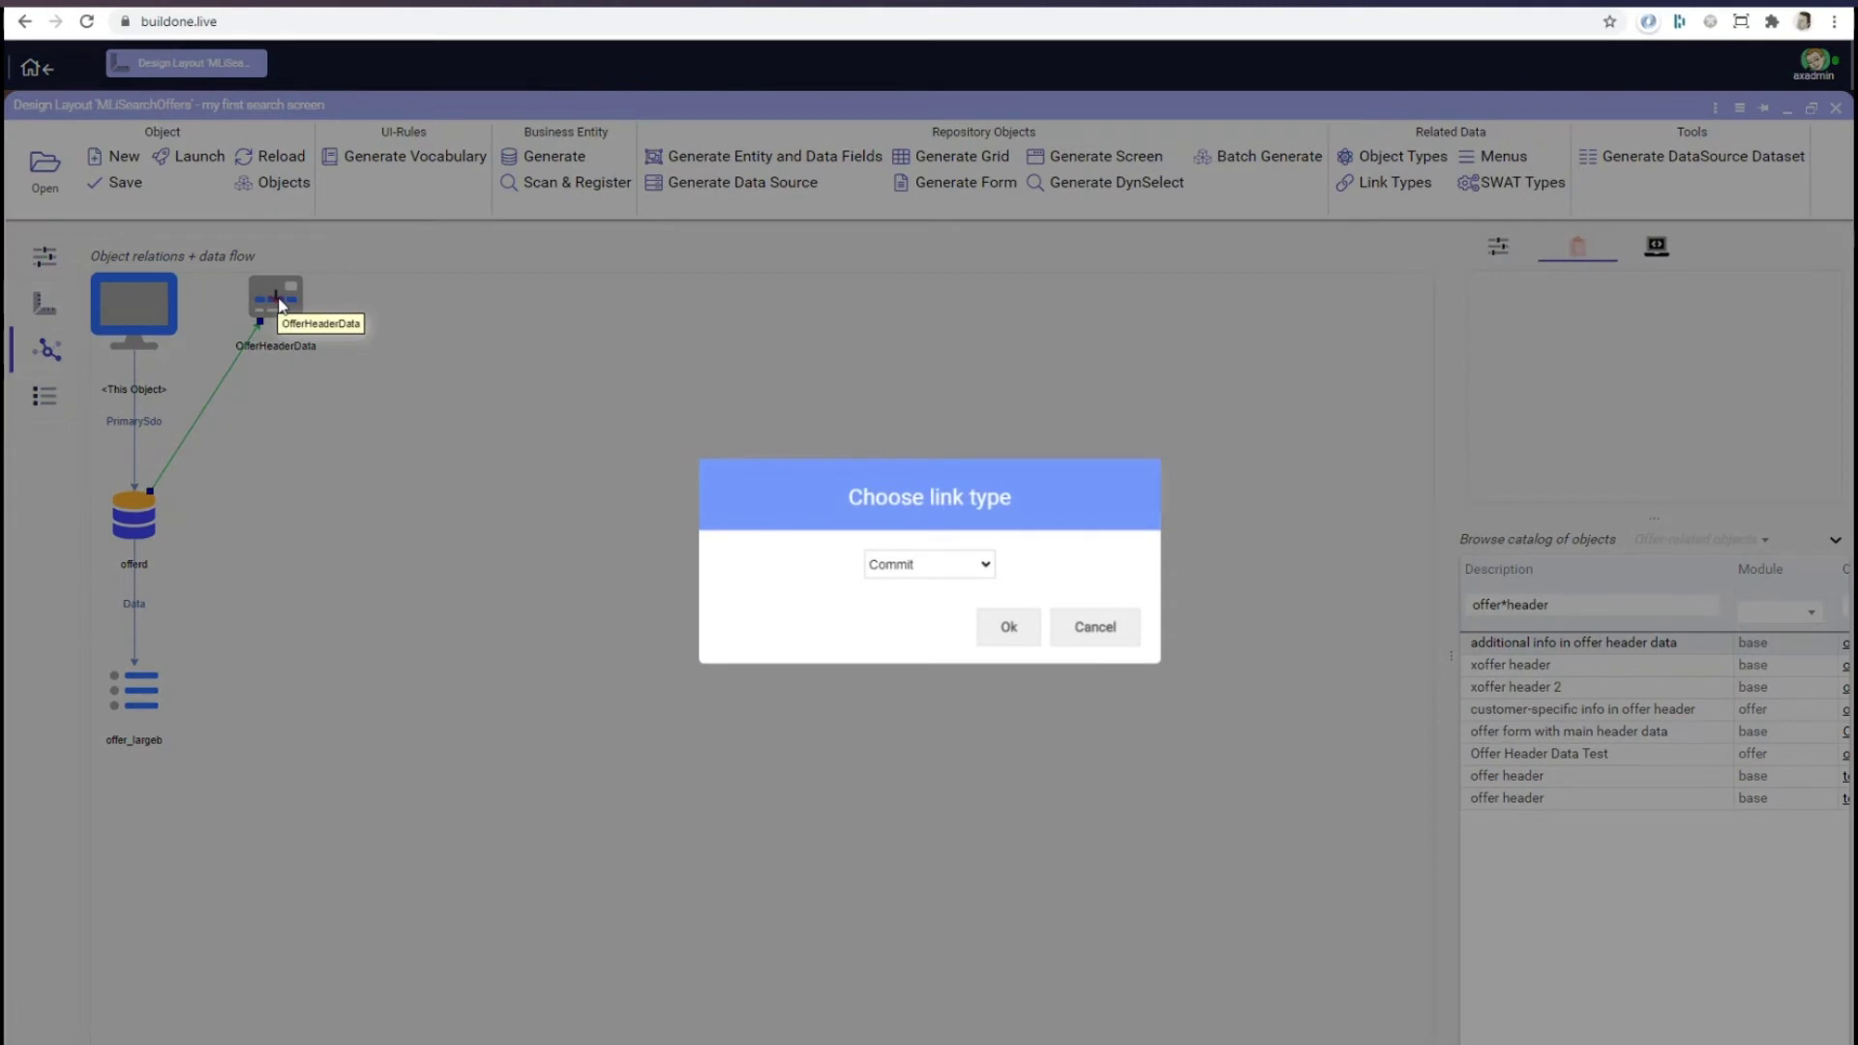
left_click(965, 566)
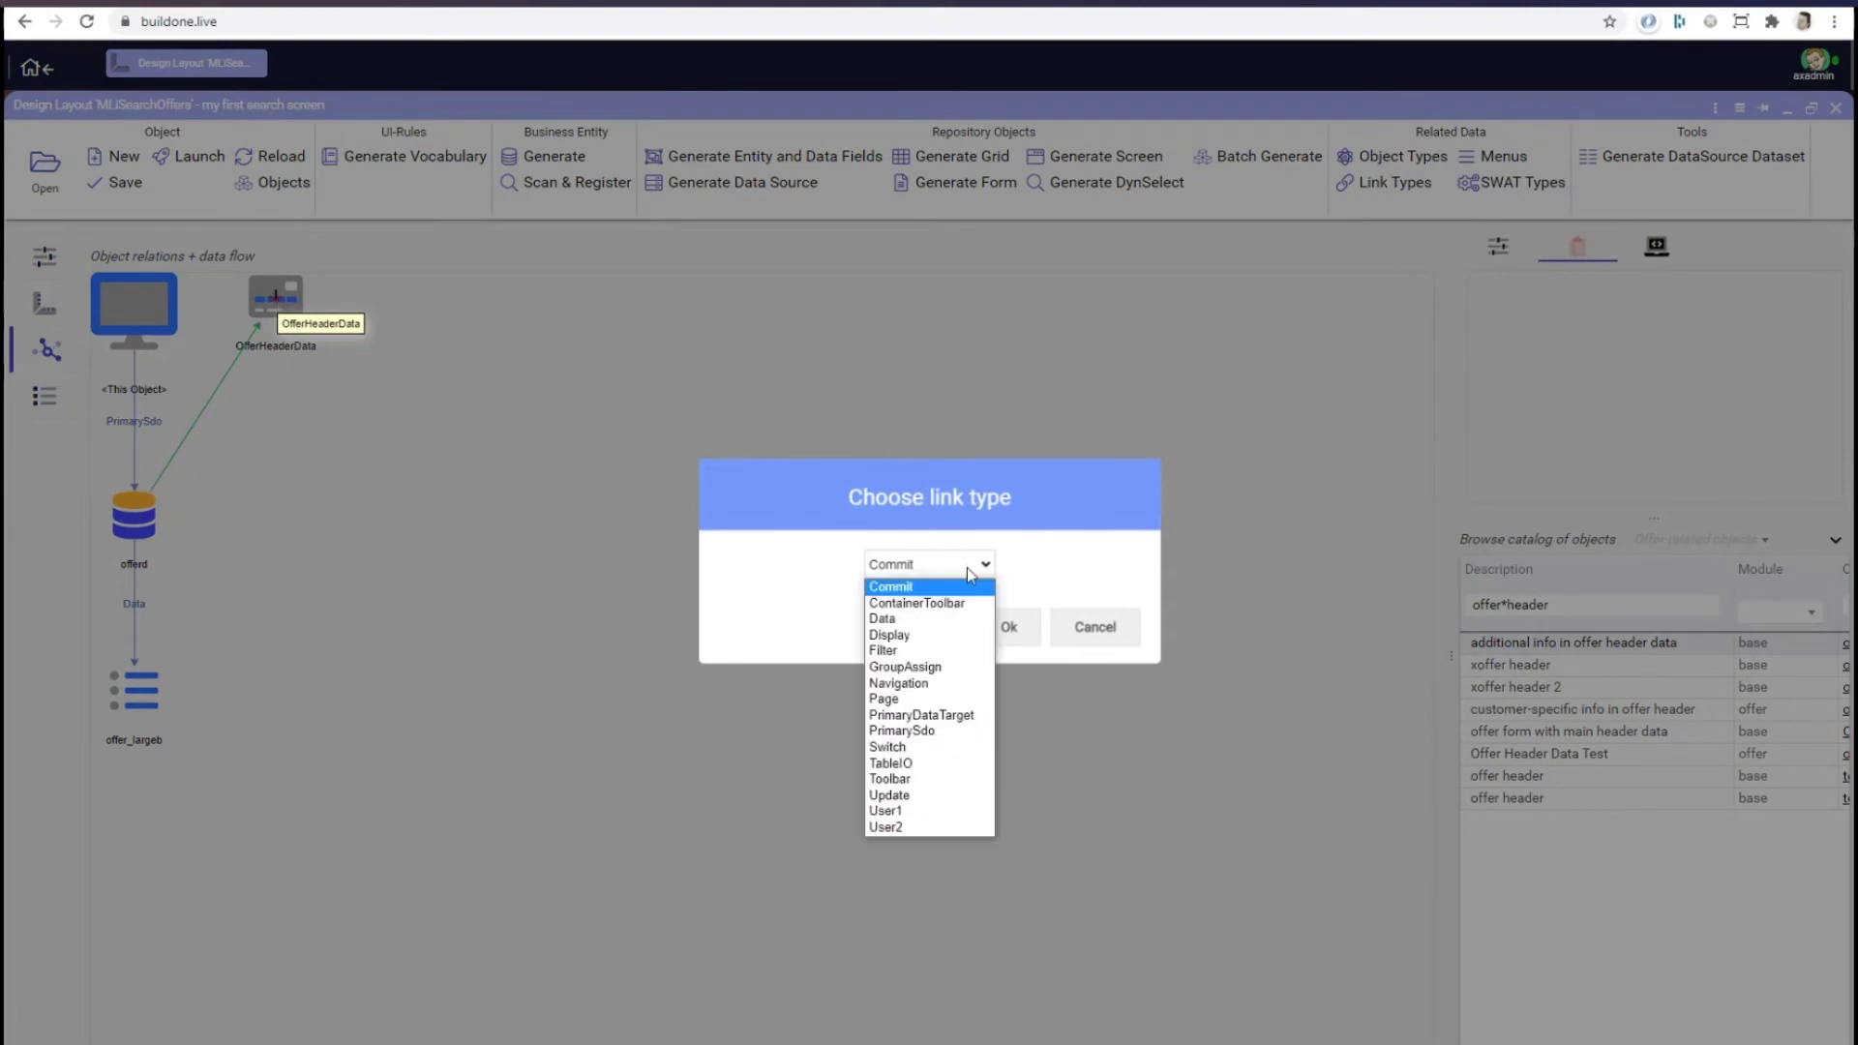
left_click(953, 636)
left_click(1018, 629)
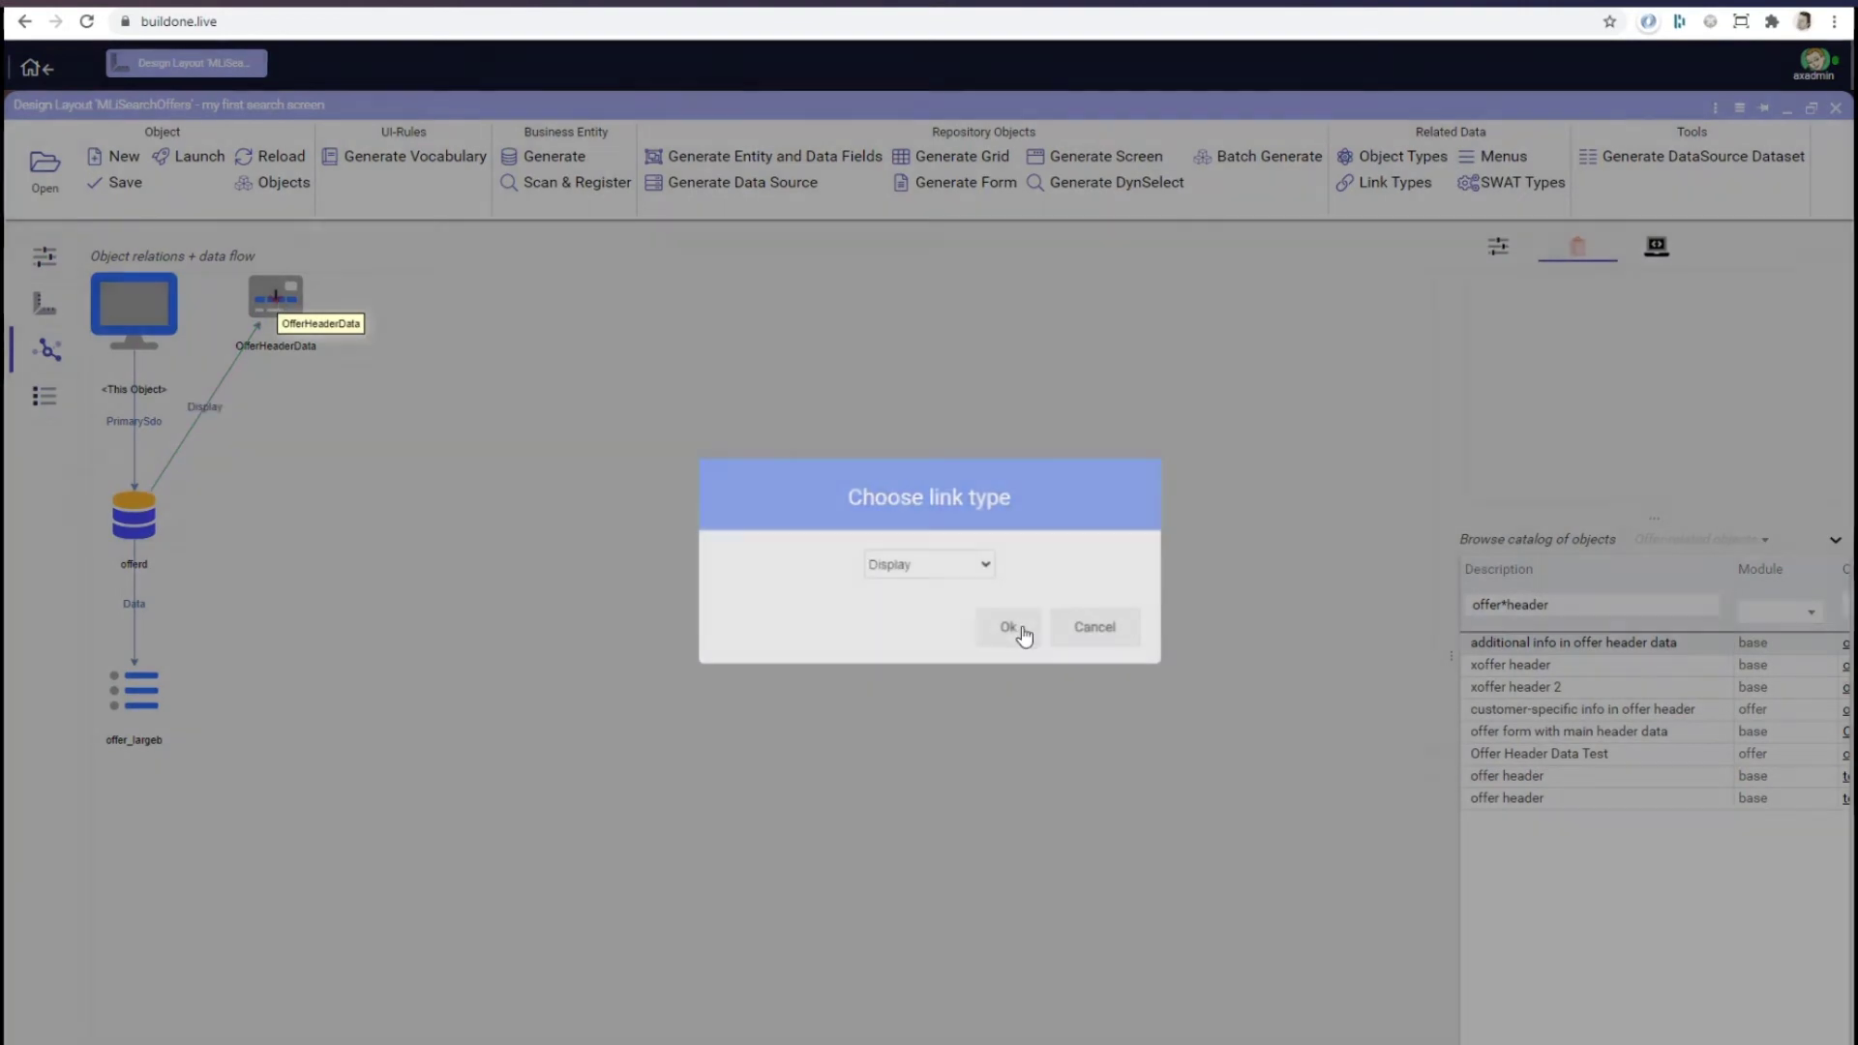
left_click(113, 183)
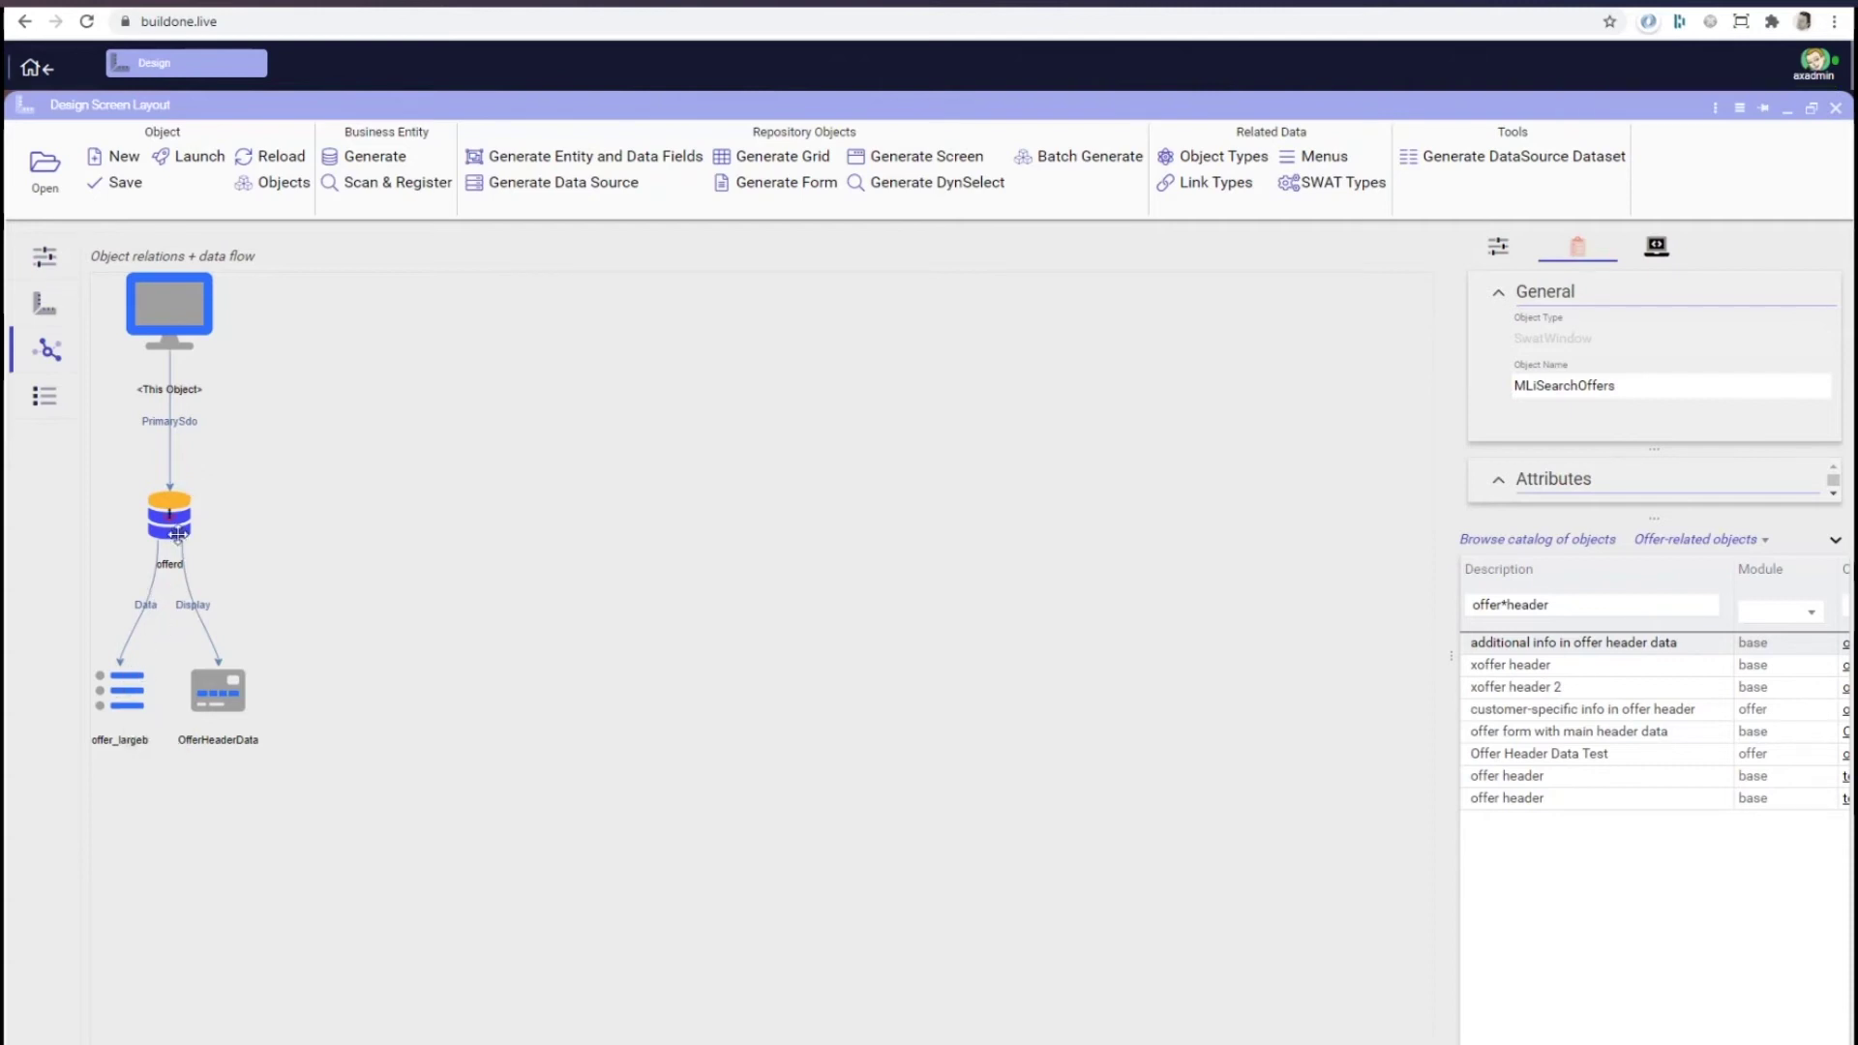
Launch the screen again, select each offer in turn to check the data in the offer form, and close it.
left_click(198, 163)
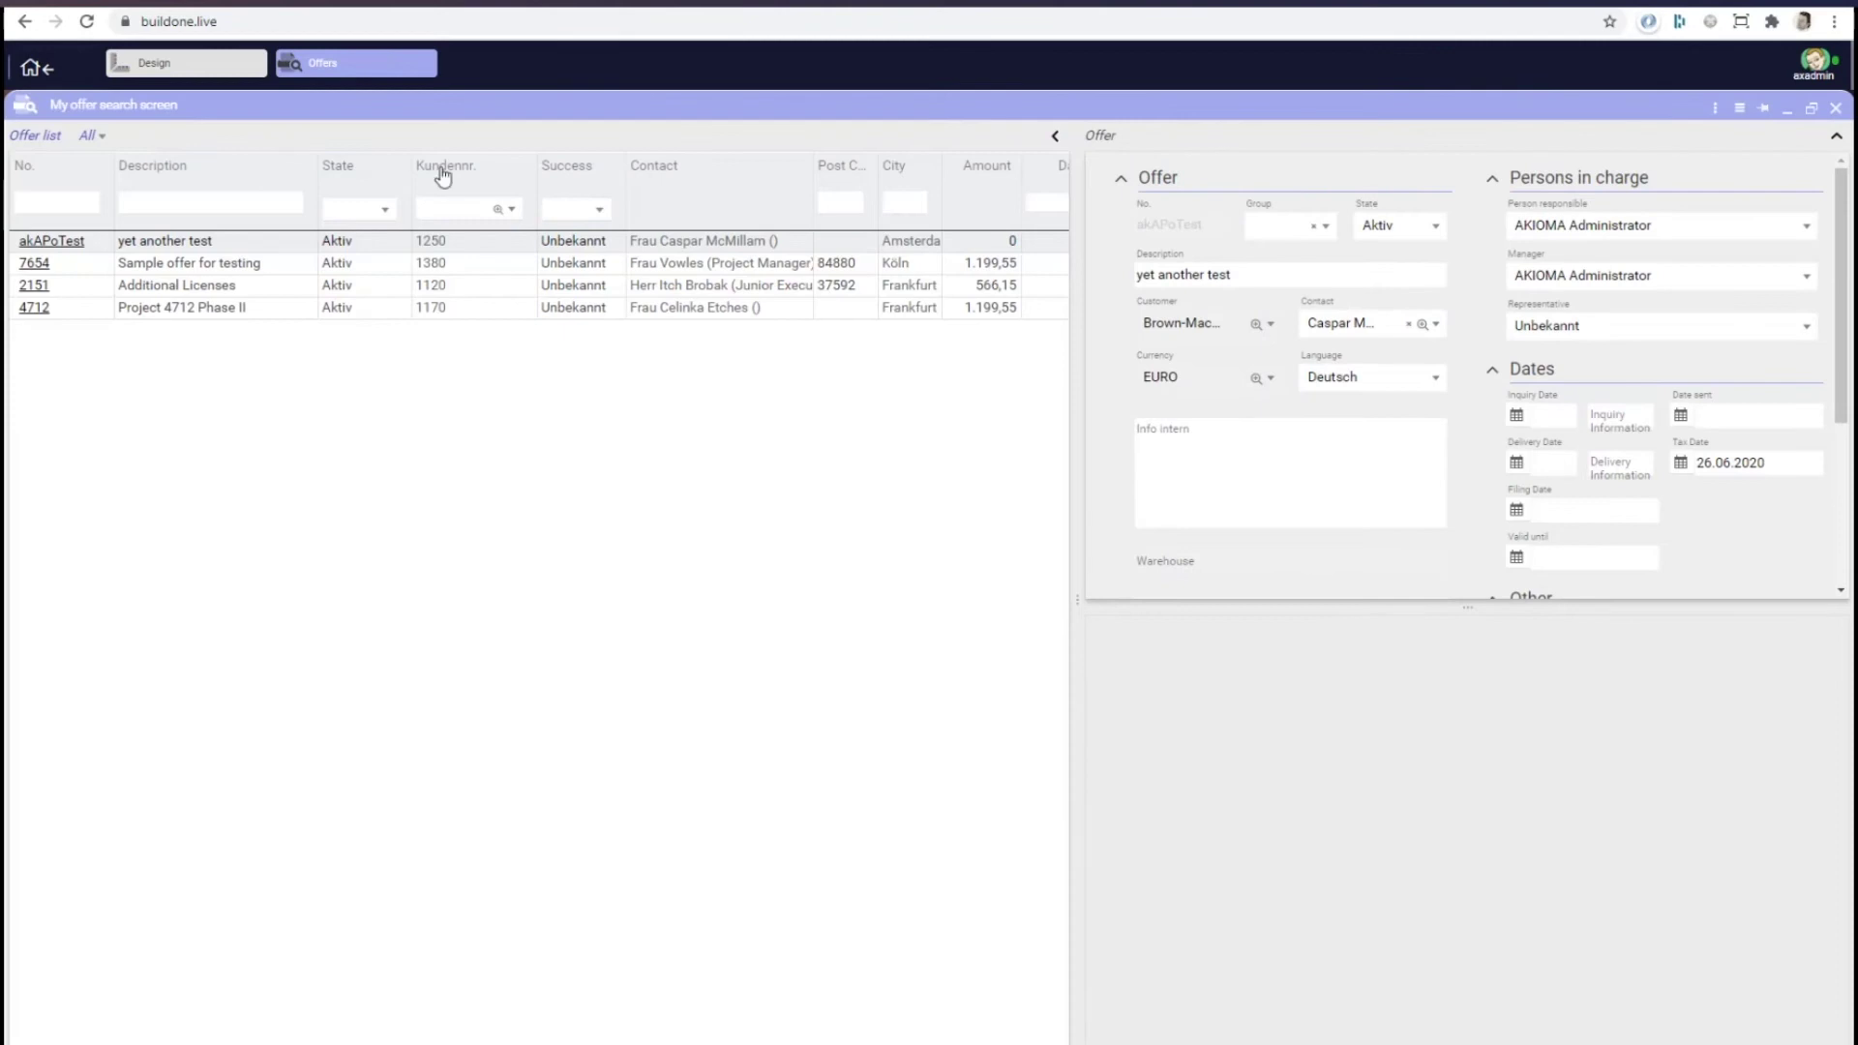
left_click(470, 262)
left_click(476, 288)
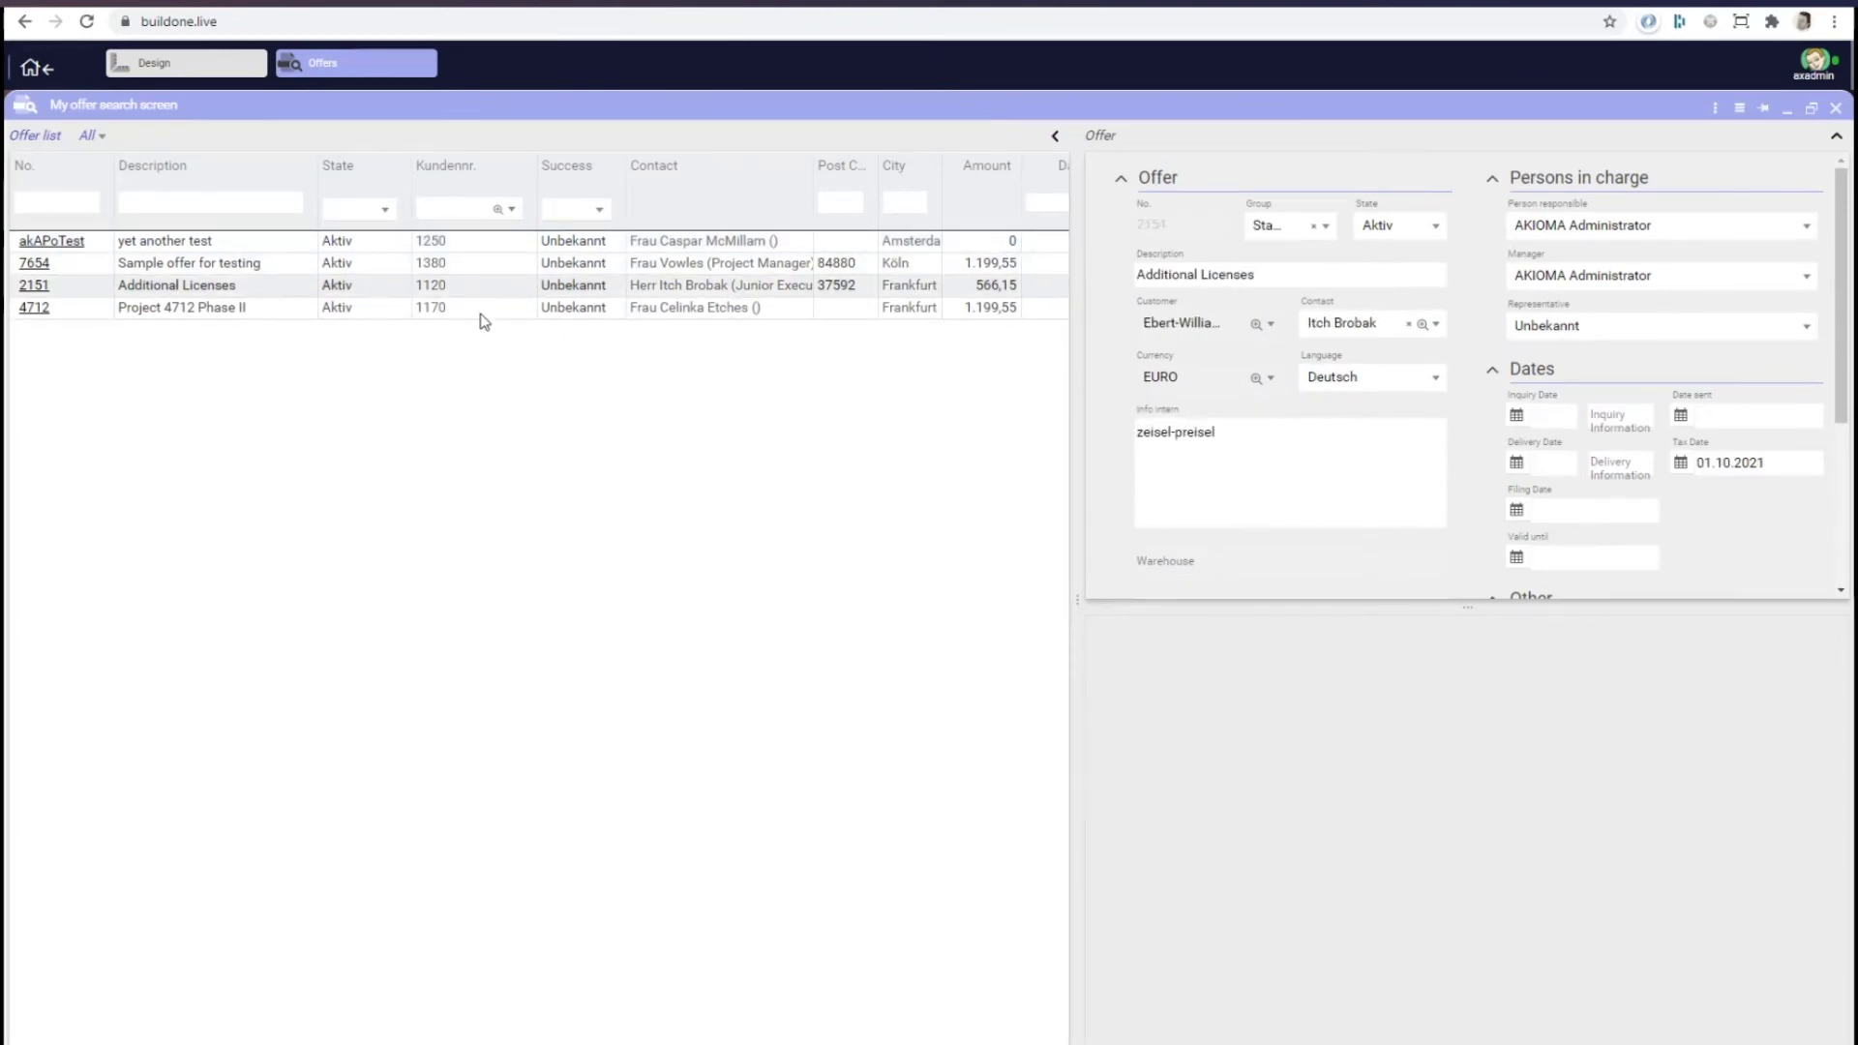
left_click(451, 310)
left_click(428, 242)
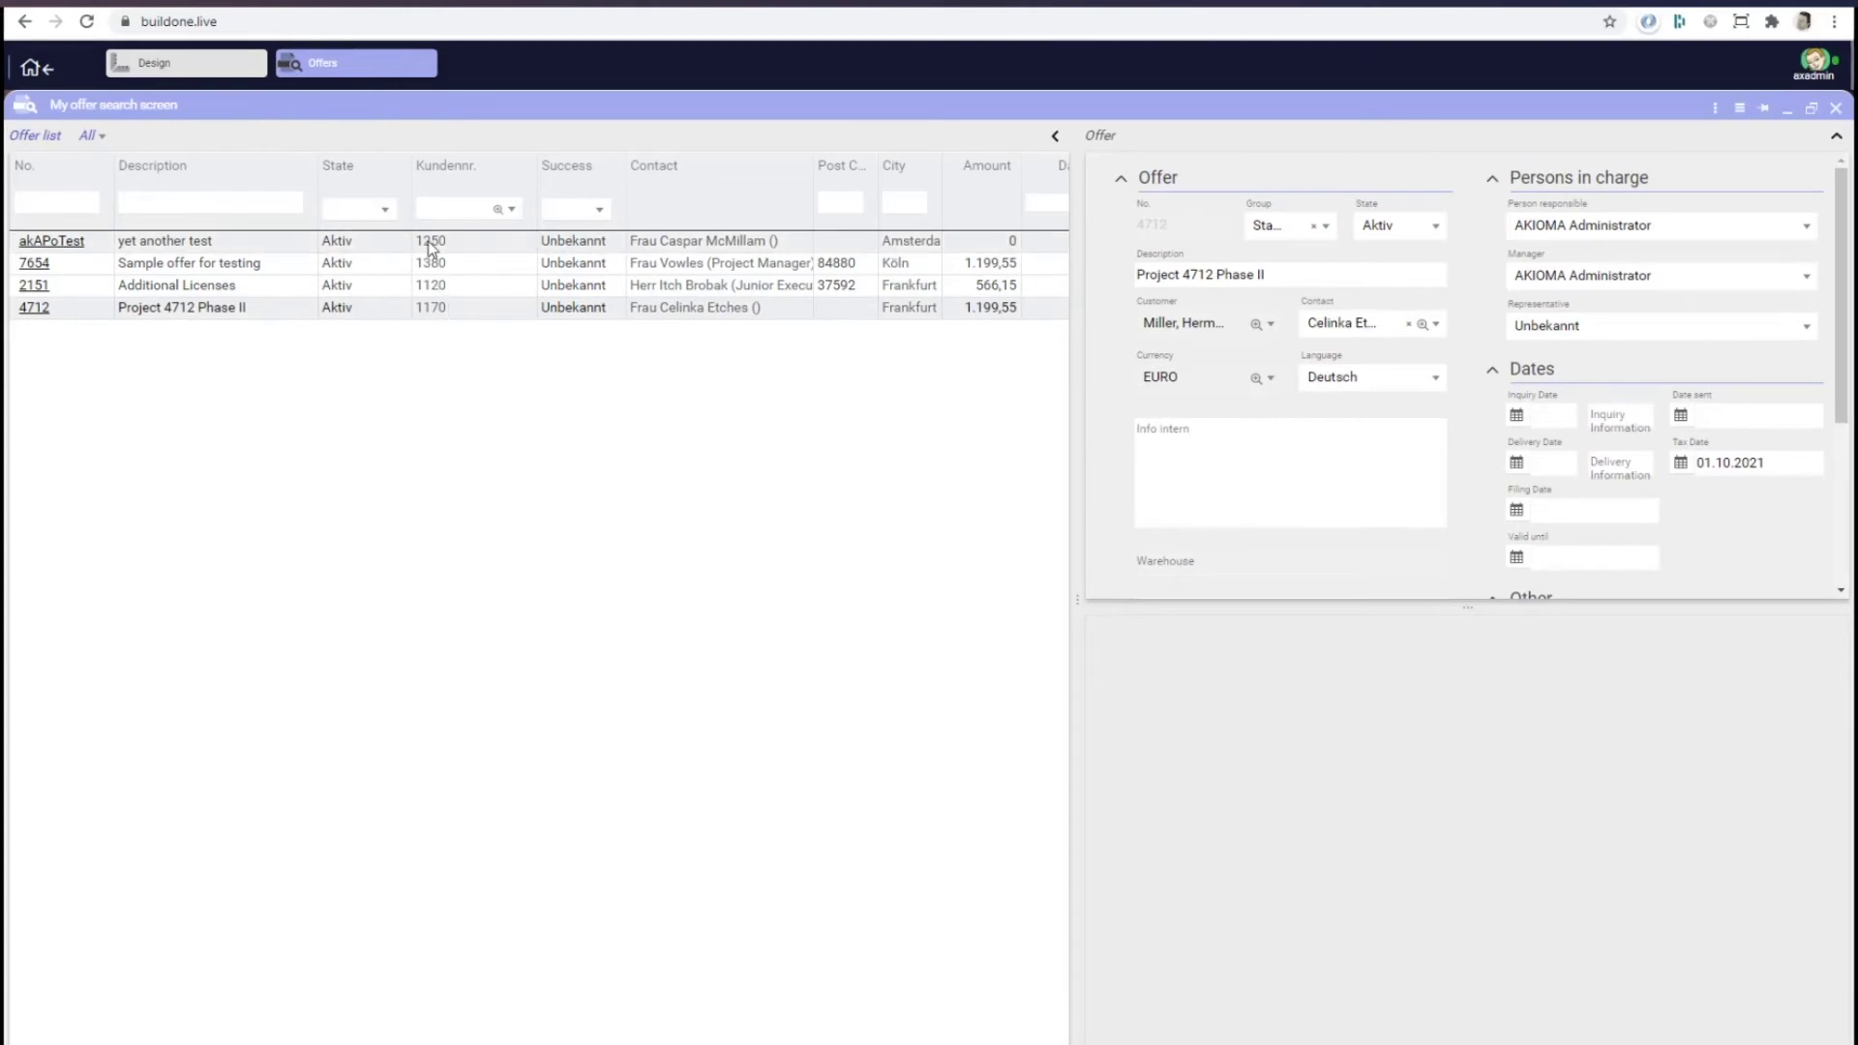
left_click(437, 263)
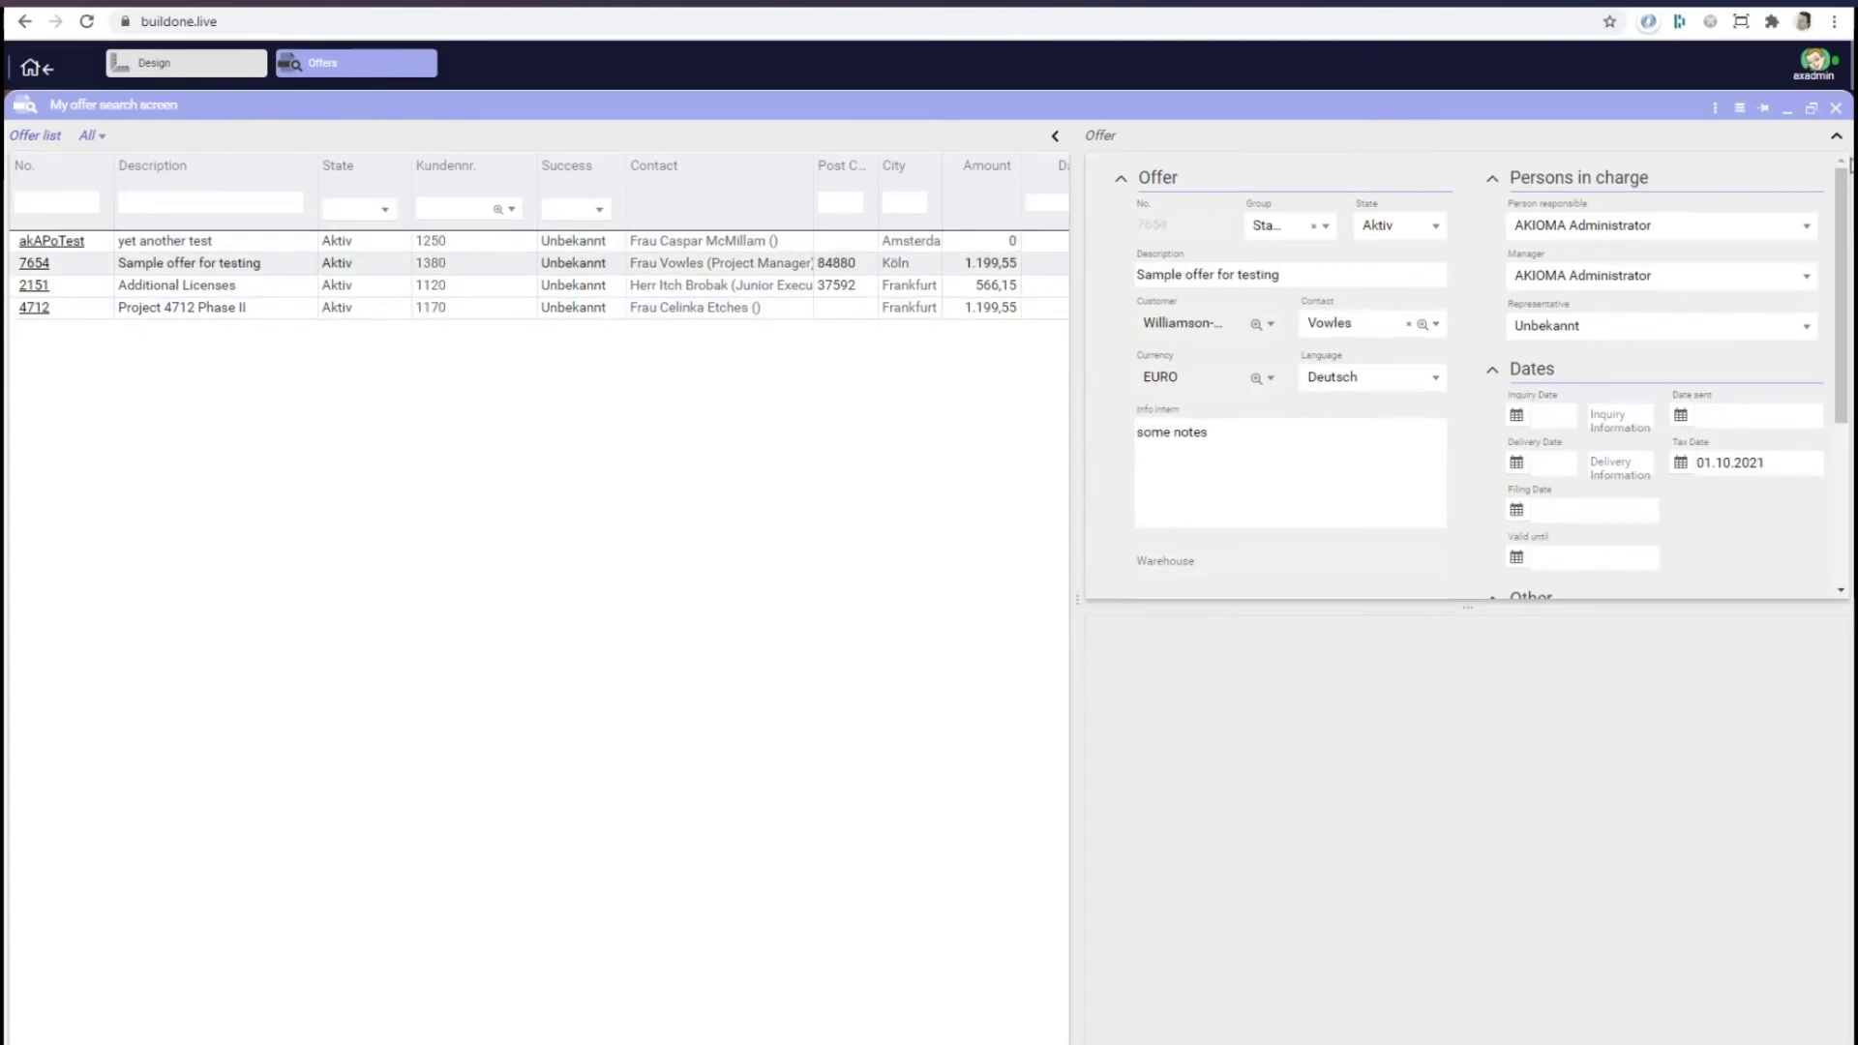
left_click(1835, 109)
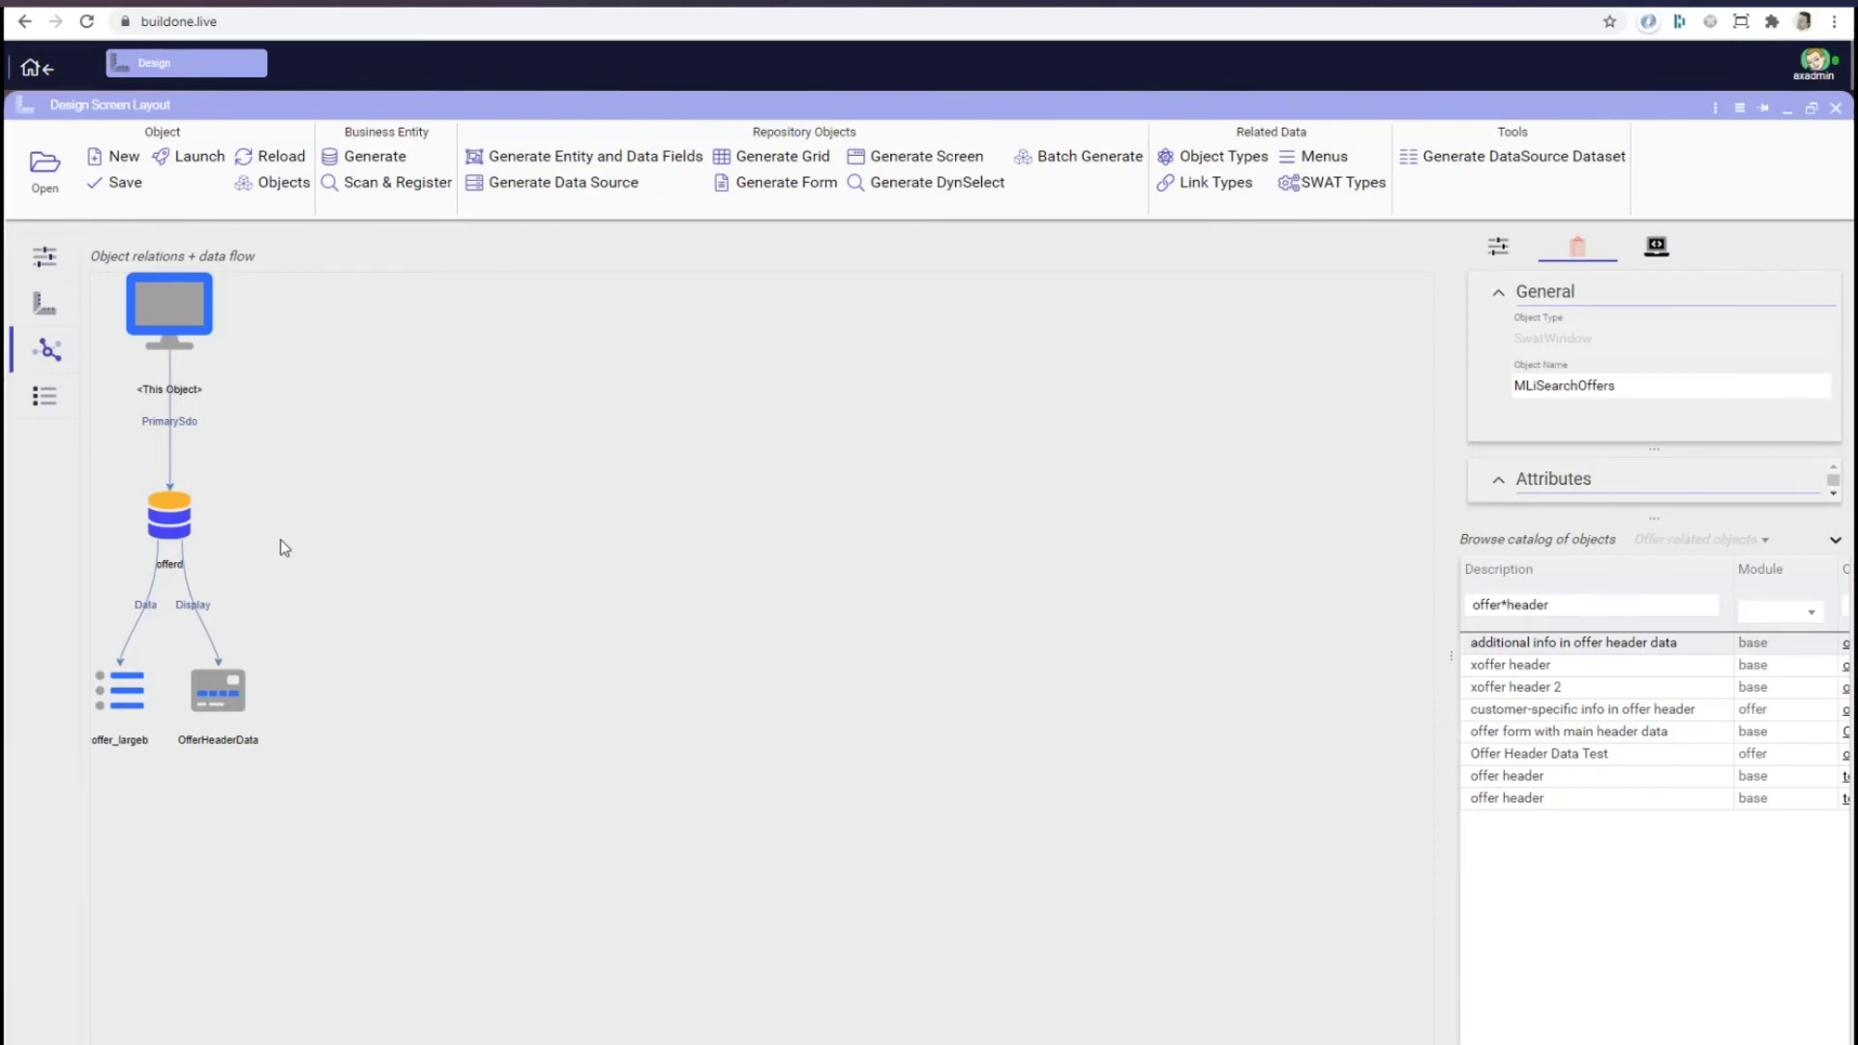
Search the catalog for "tabb" and place the Tabbar (standard paging control) in area C of the screen layout.
left_click(43, 310)
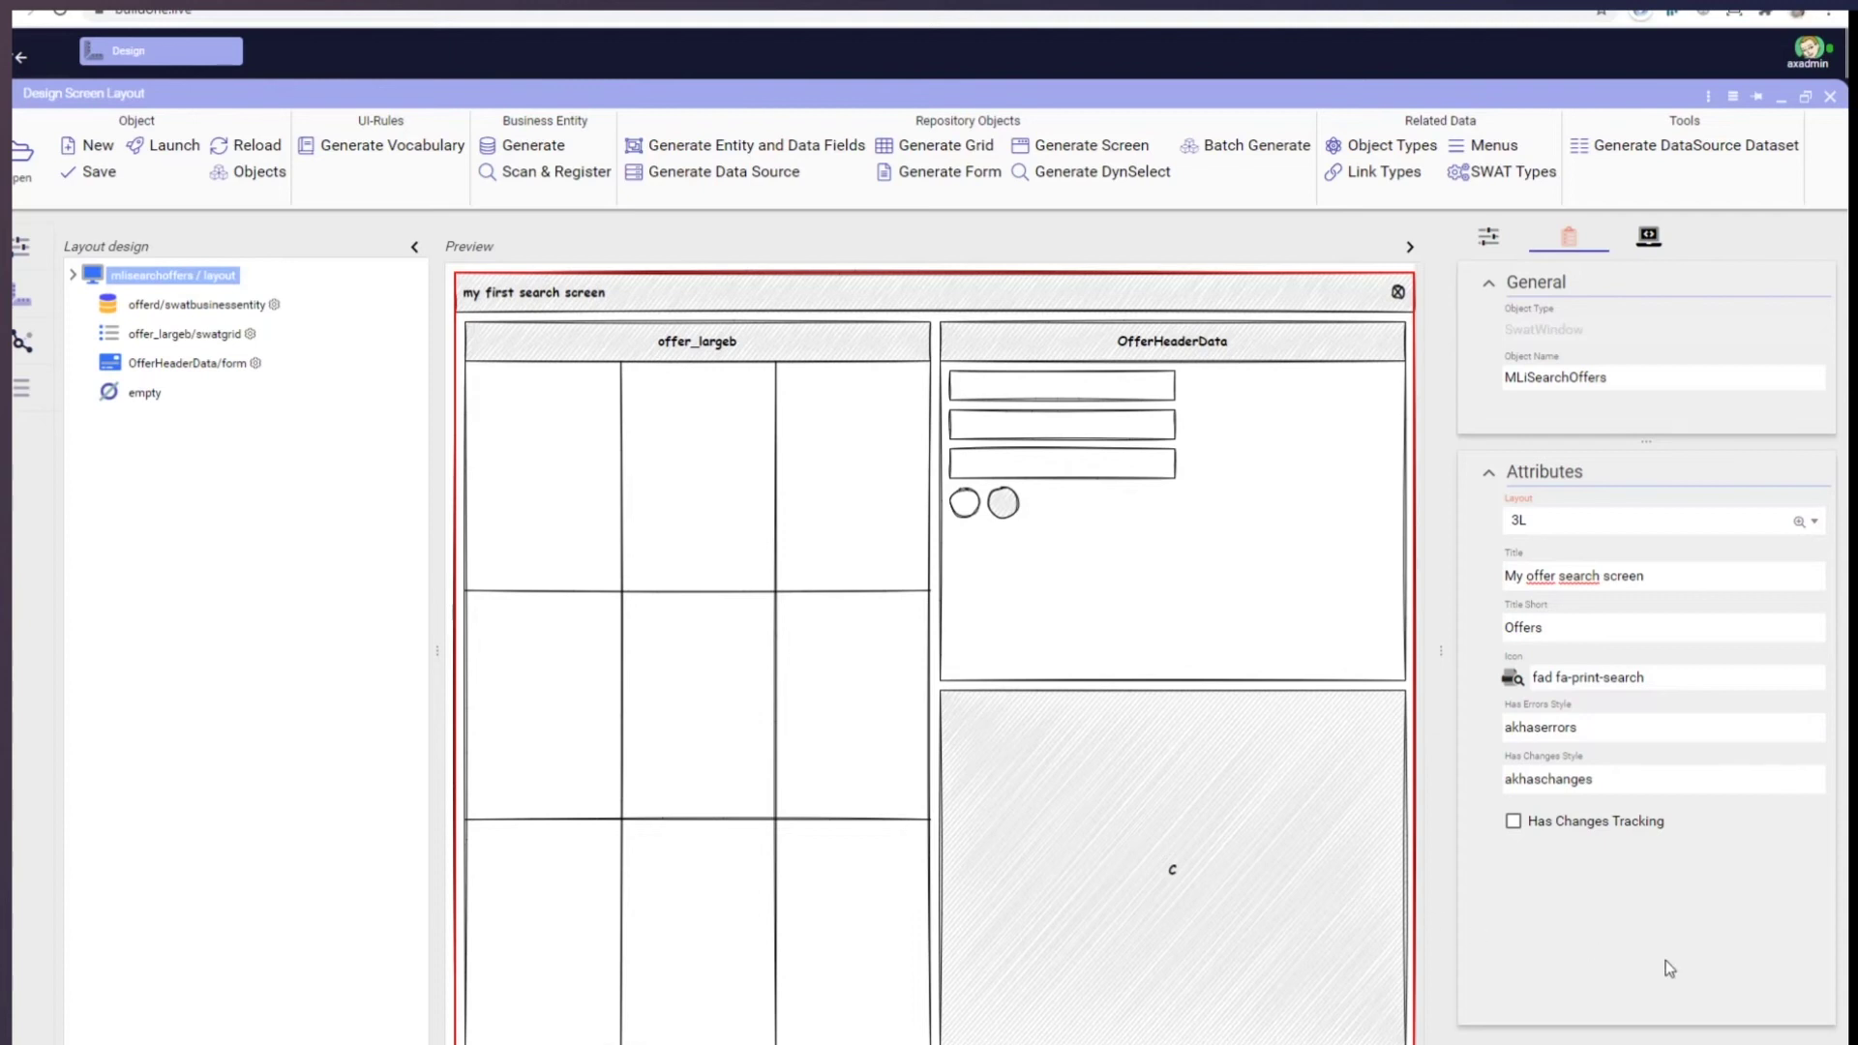
left_click(1828, 1044)
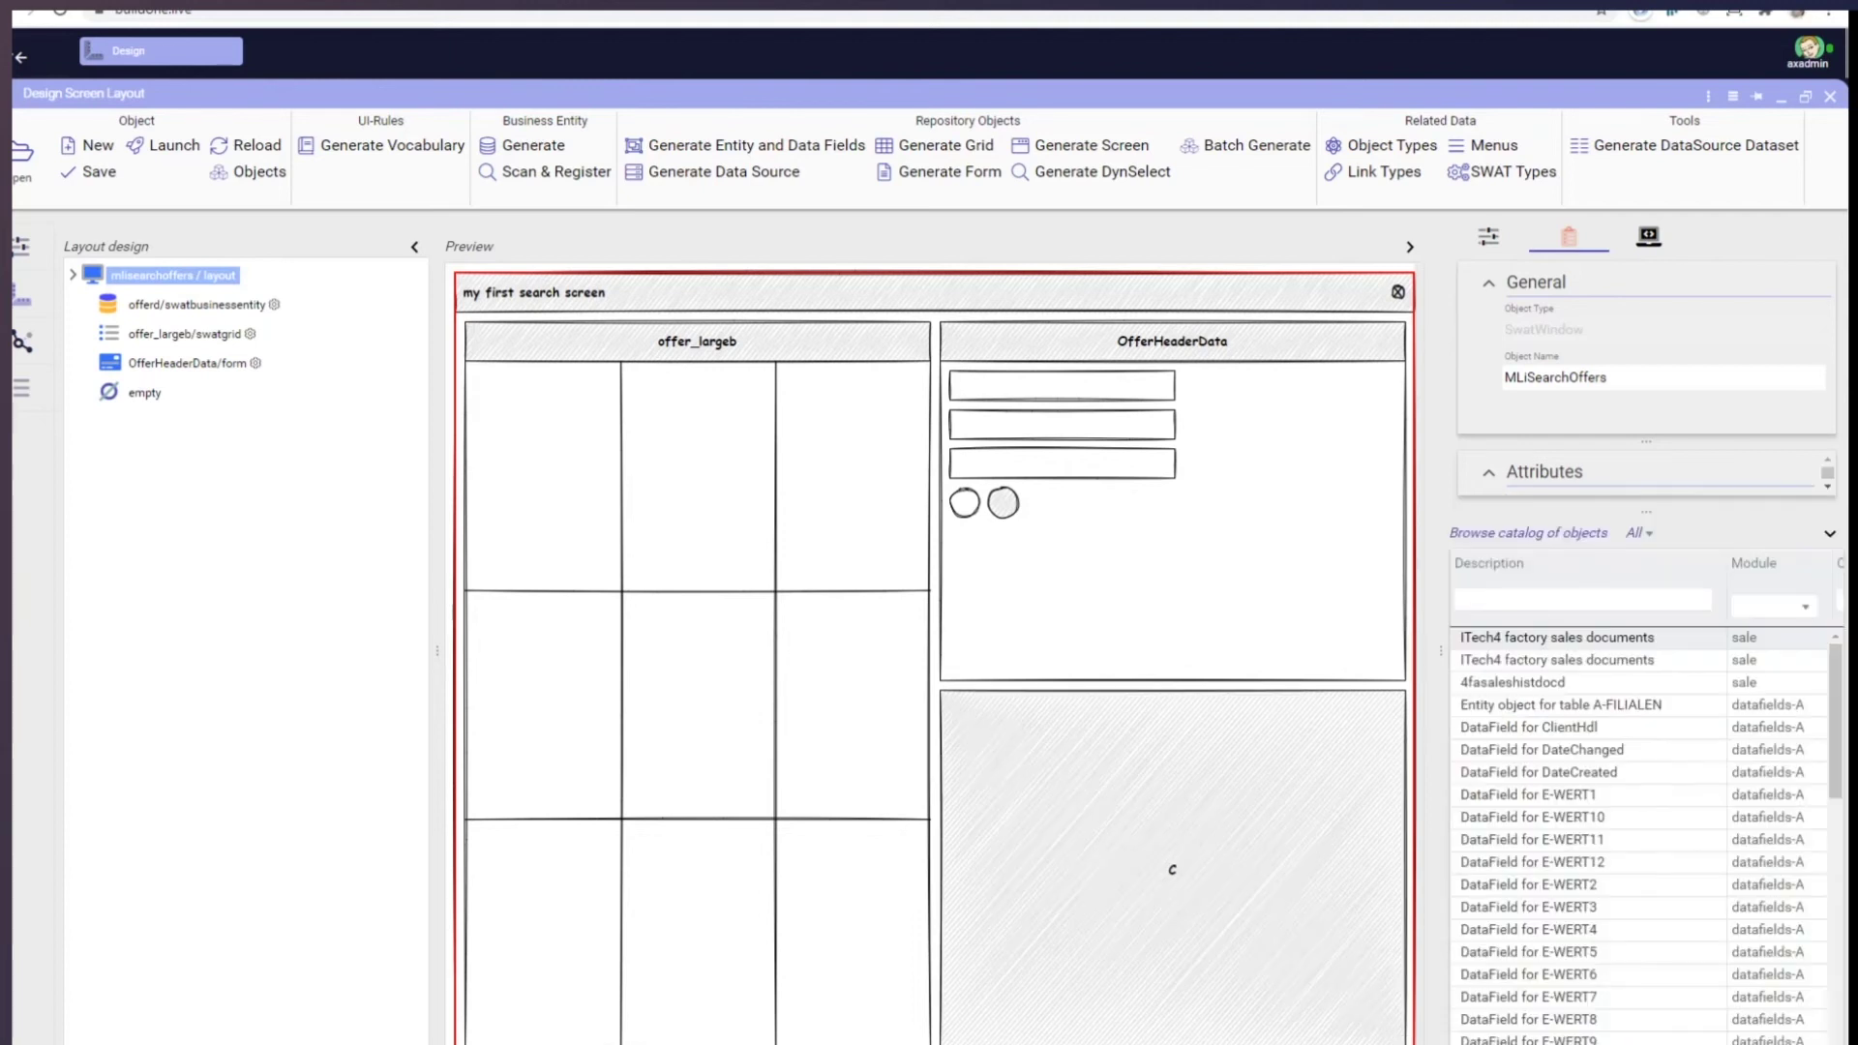
left_click(1541, 597)
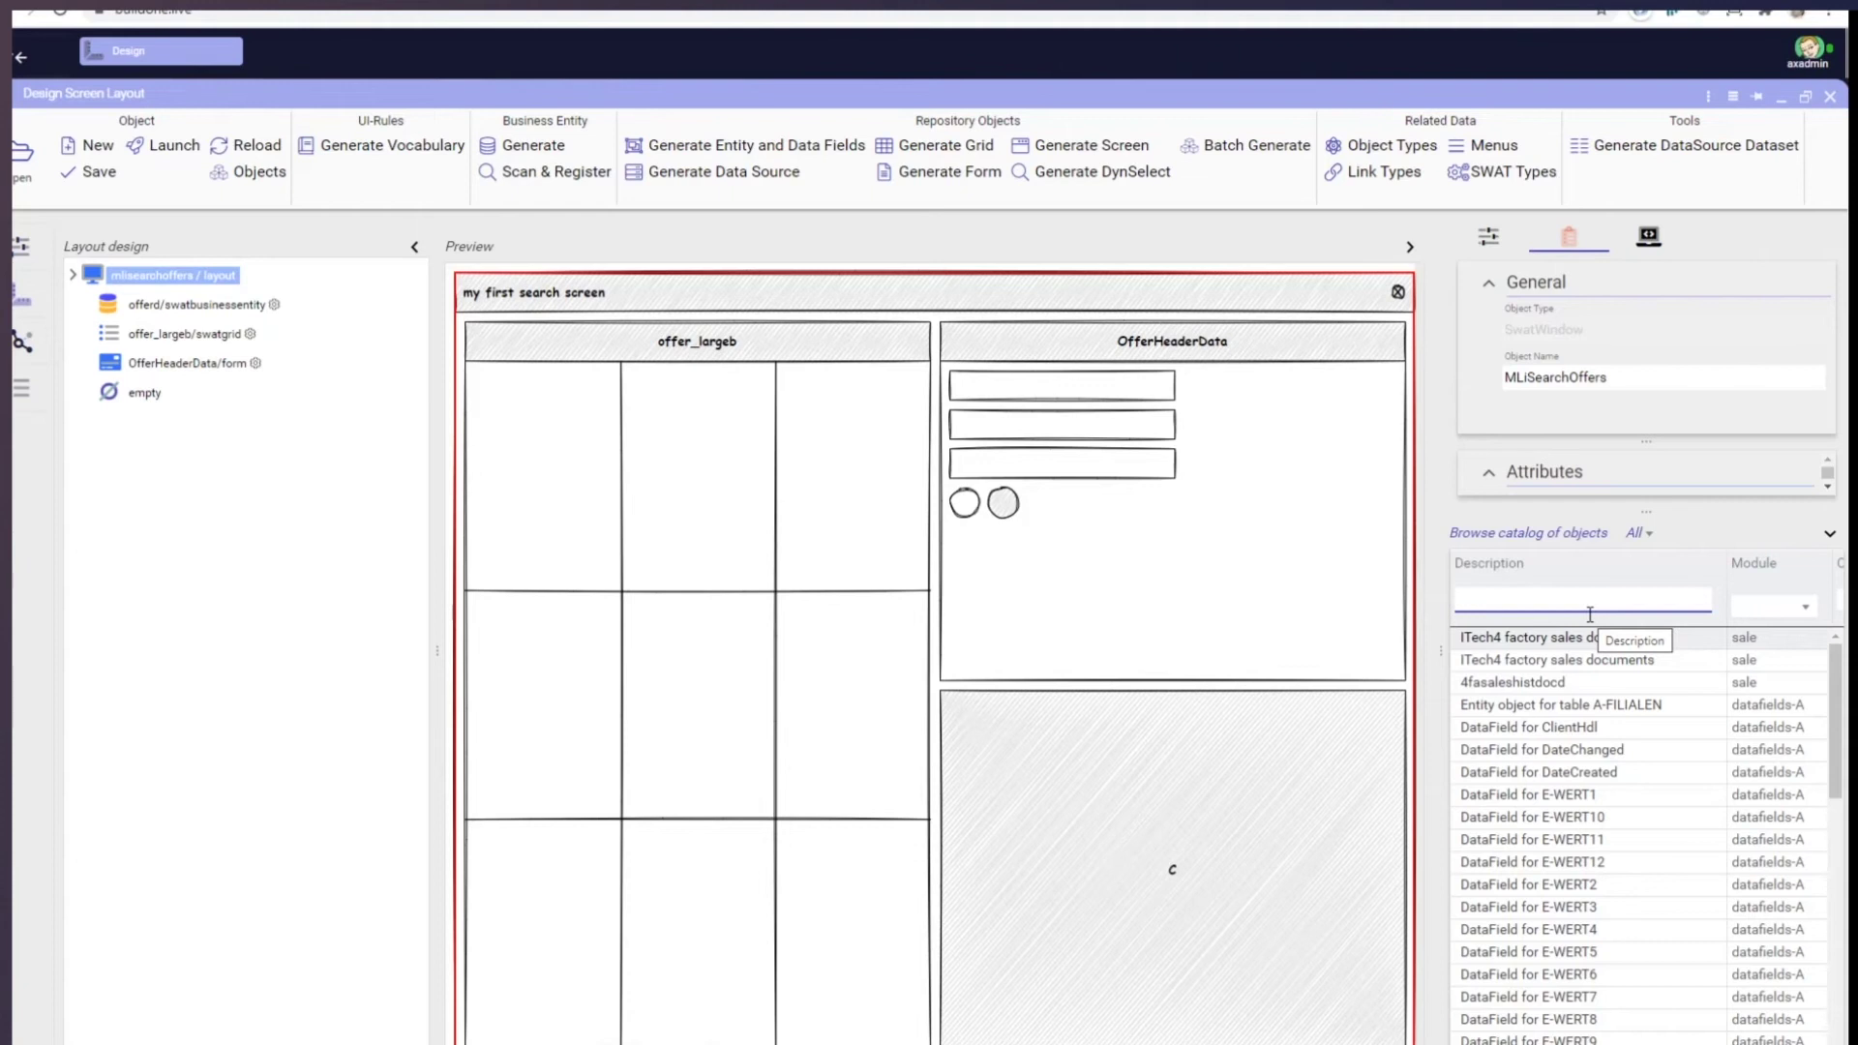
type("tabb")
key("Return")
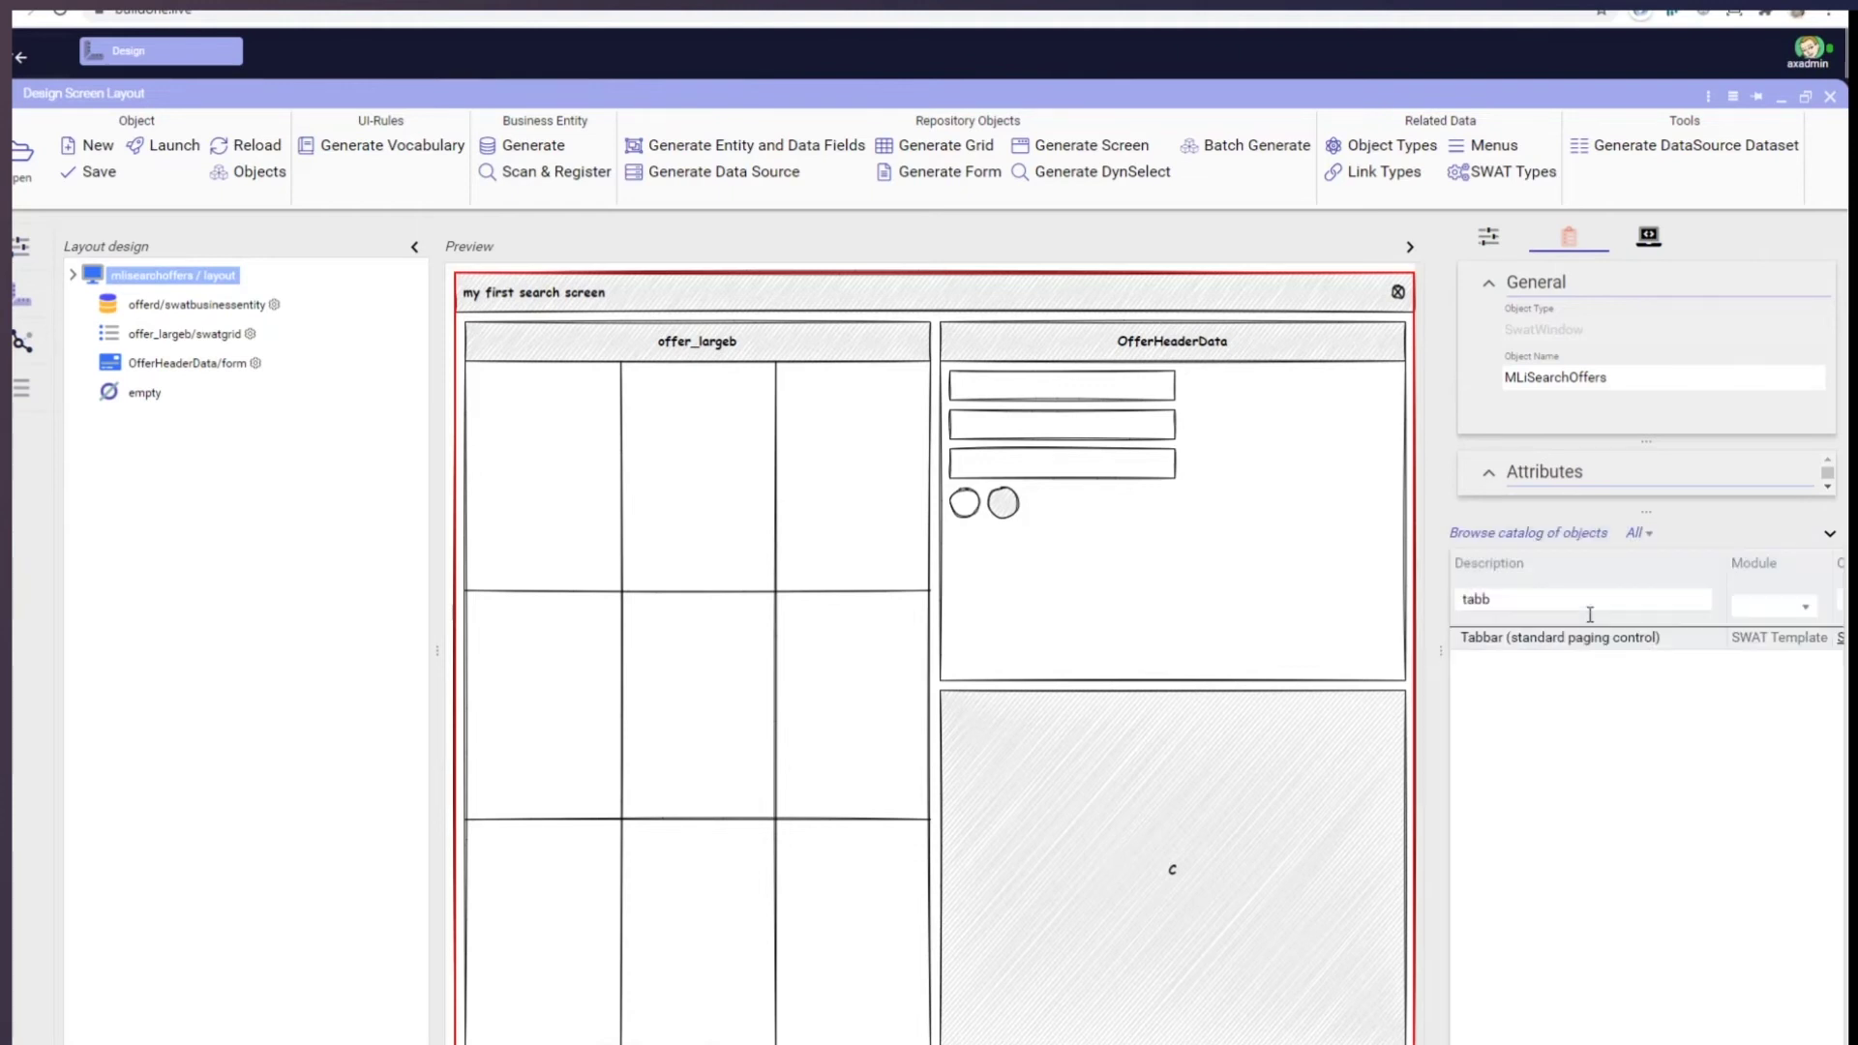
left_click_drag(1650, 647, 1176, 866)
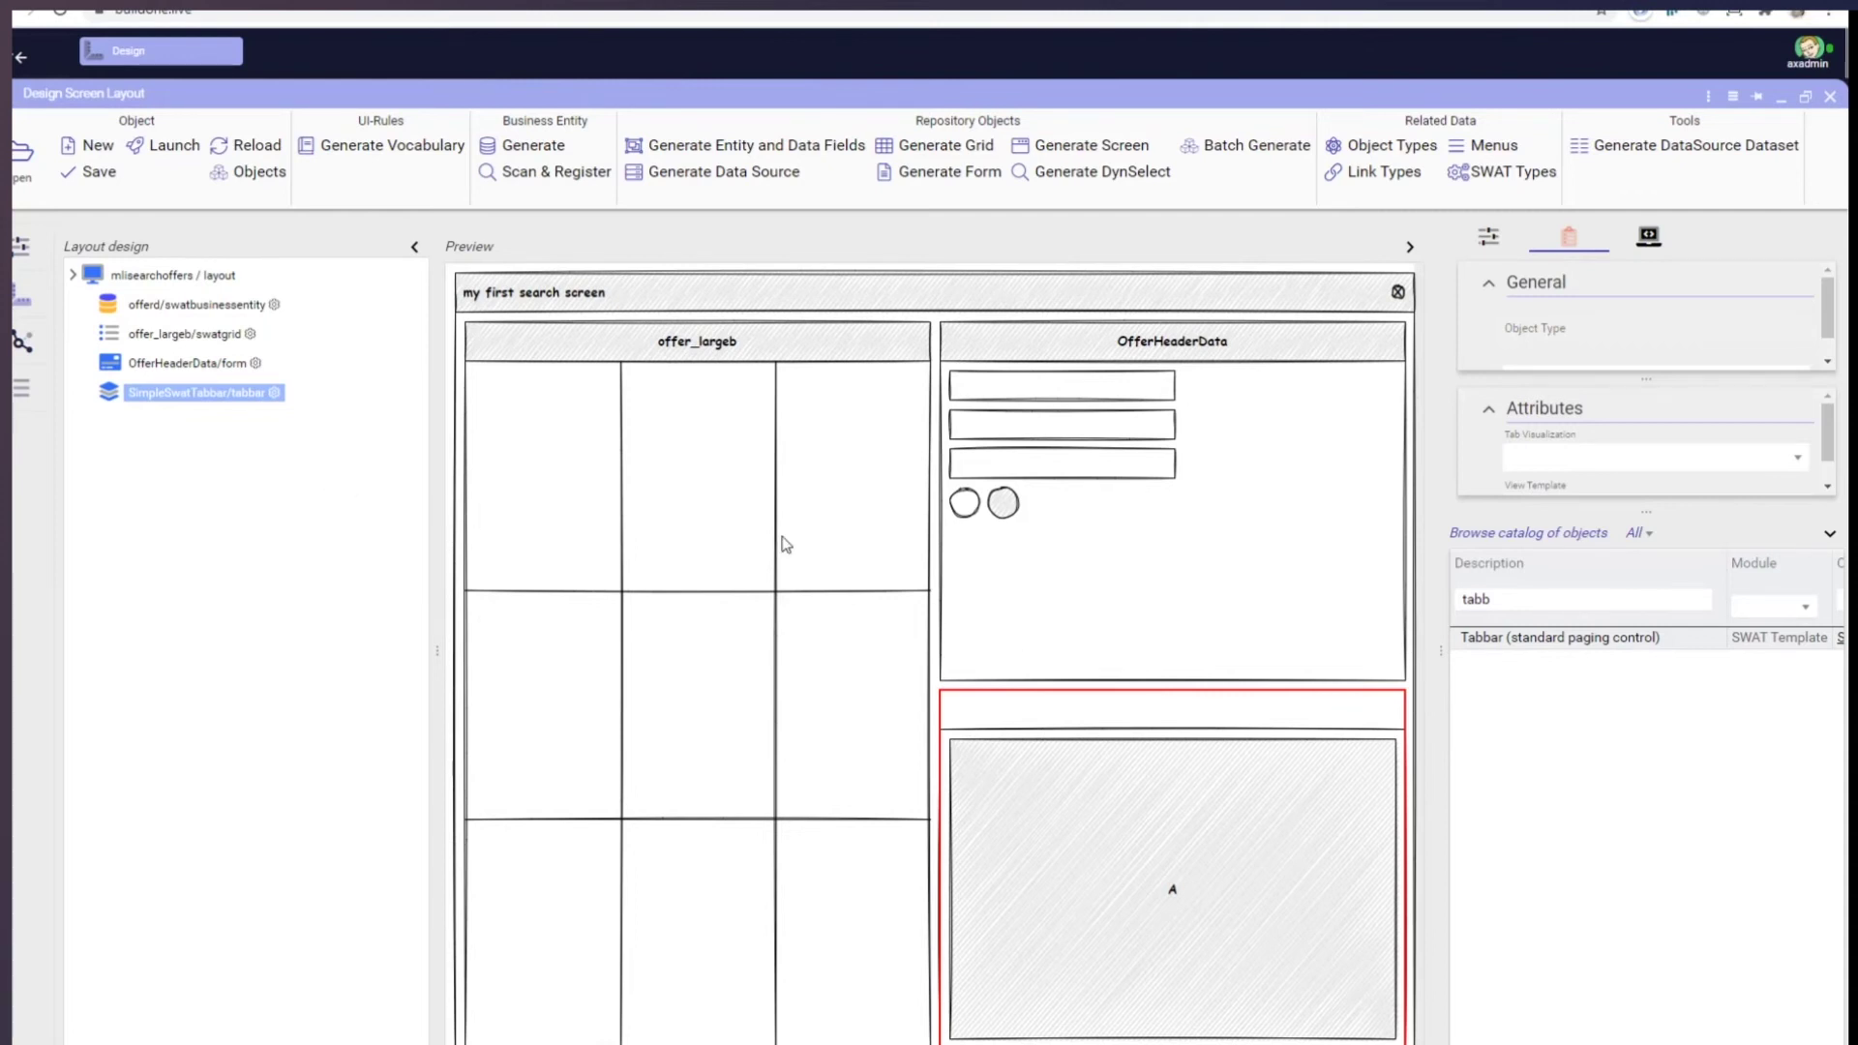
Add a page labelled Map to the SimpleSwatTabbar in the screen layout.
left_click(275, 393)
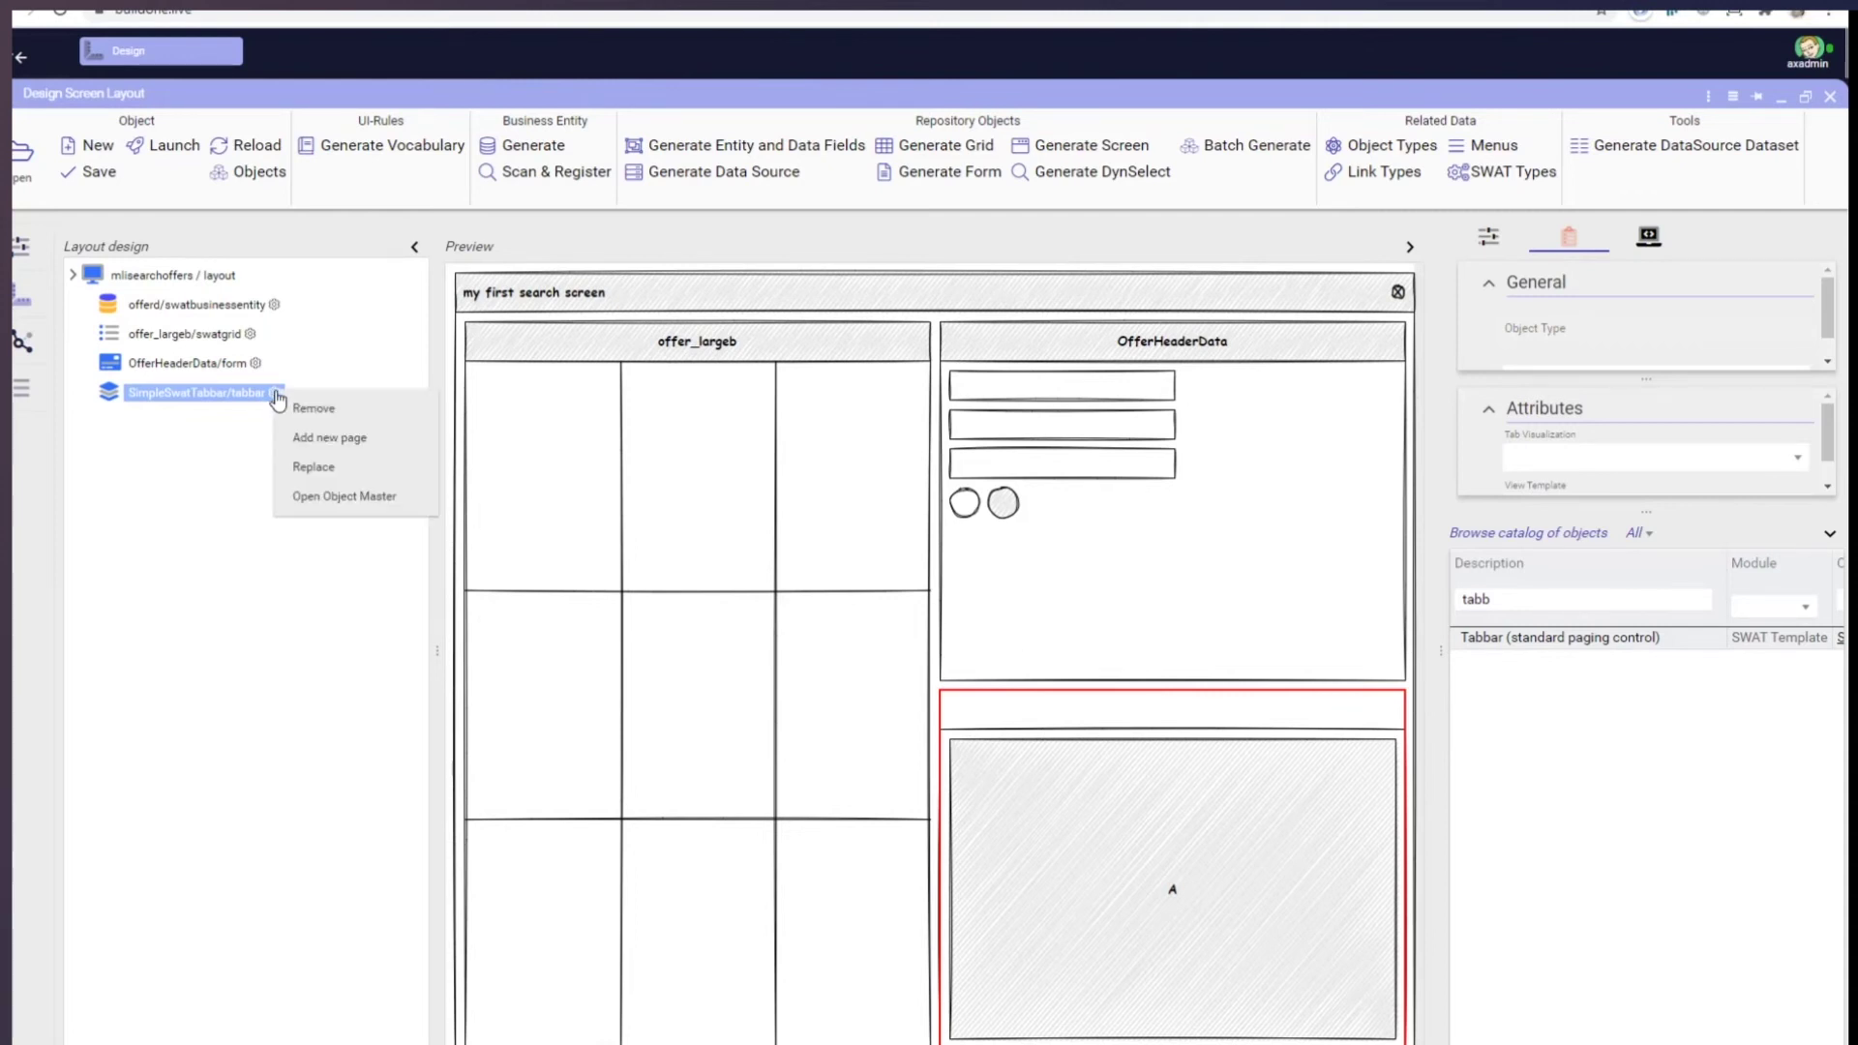
left_click(332, 438)
type("Map")
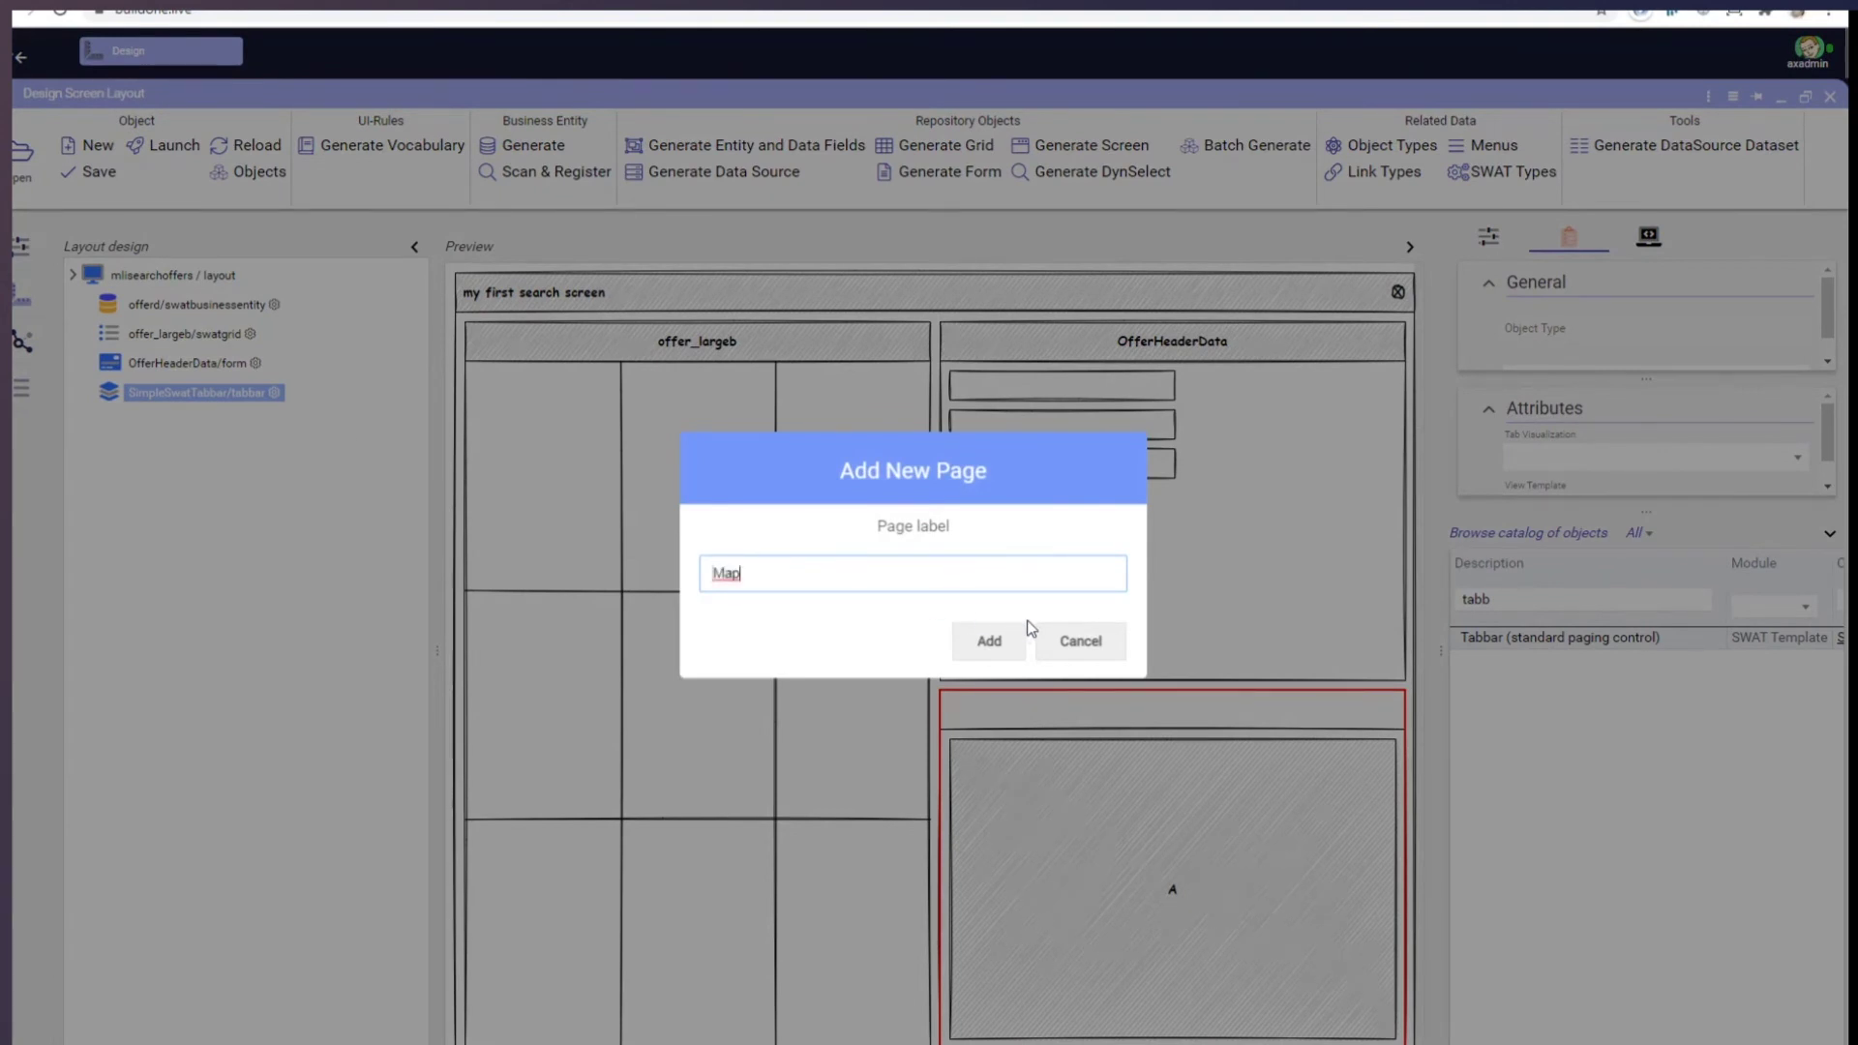
left_click(991, 640)
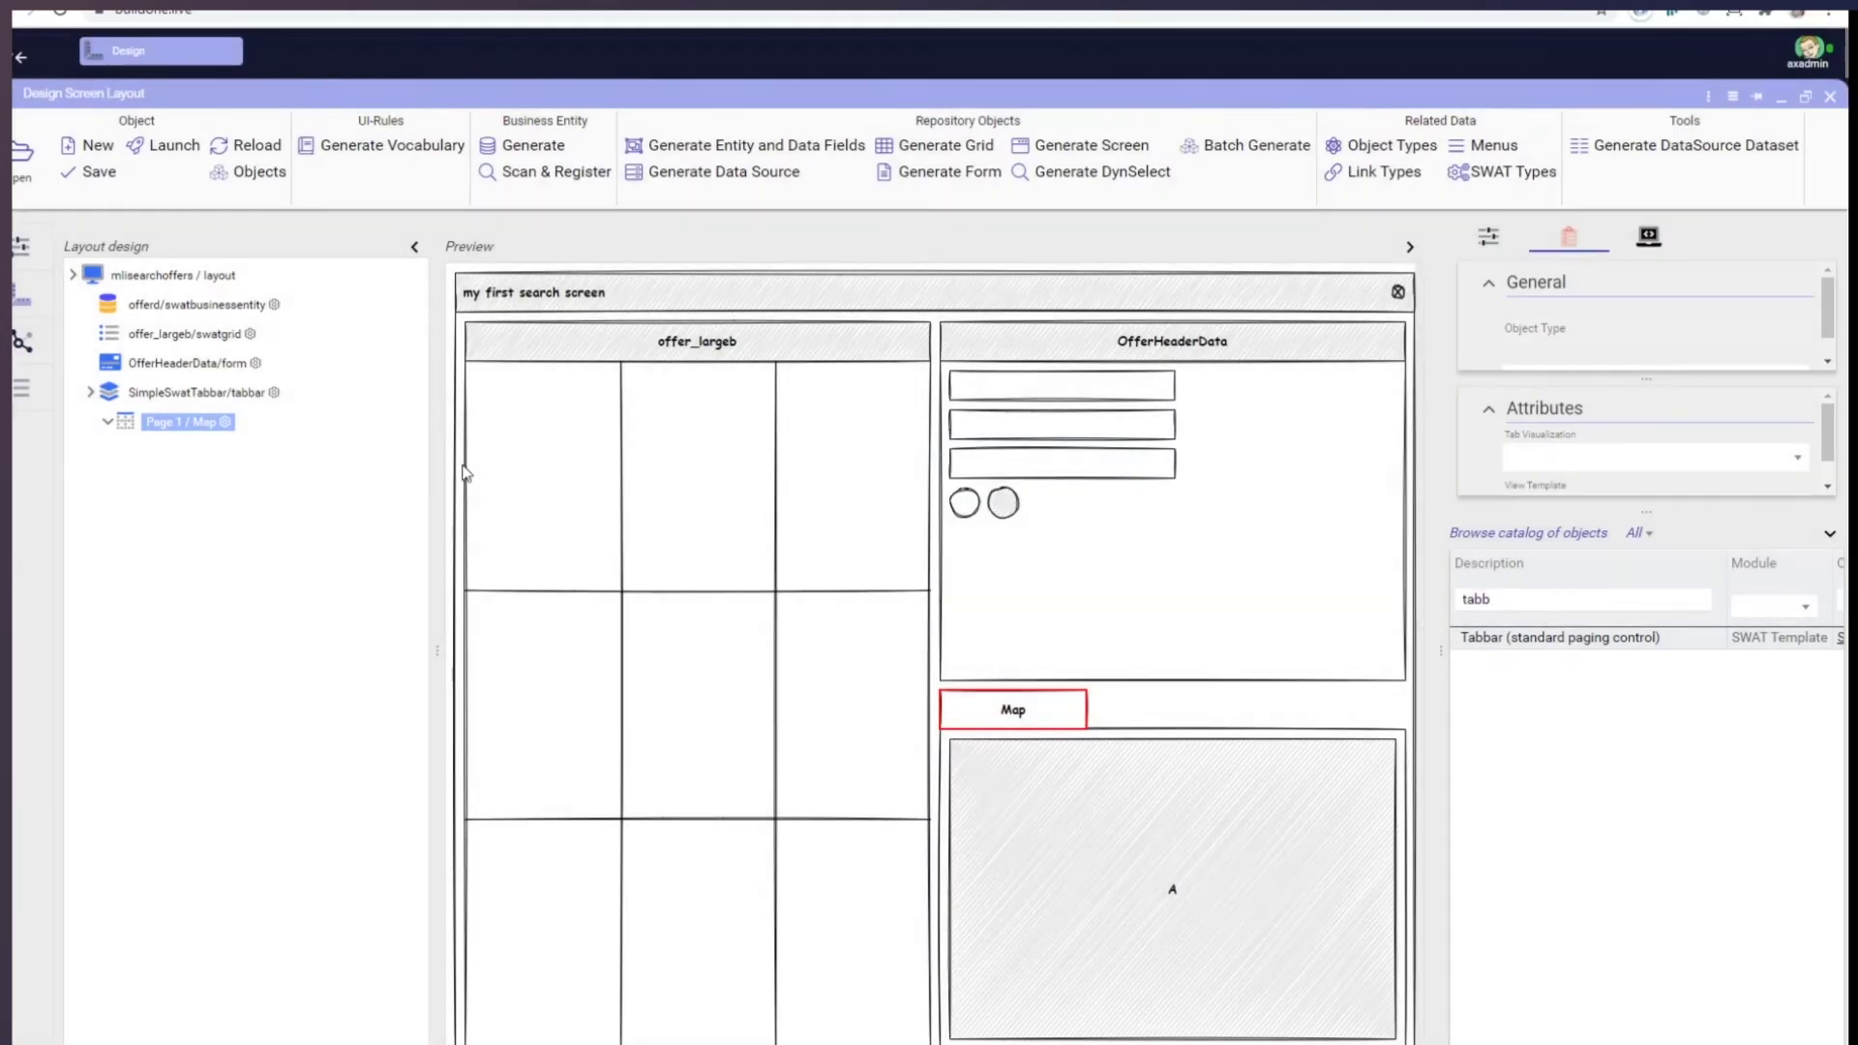
Add a second page labelled Other to the tabbar and save the screen.
right_click(271, 394)
left_click(318, 443)
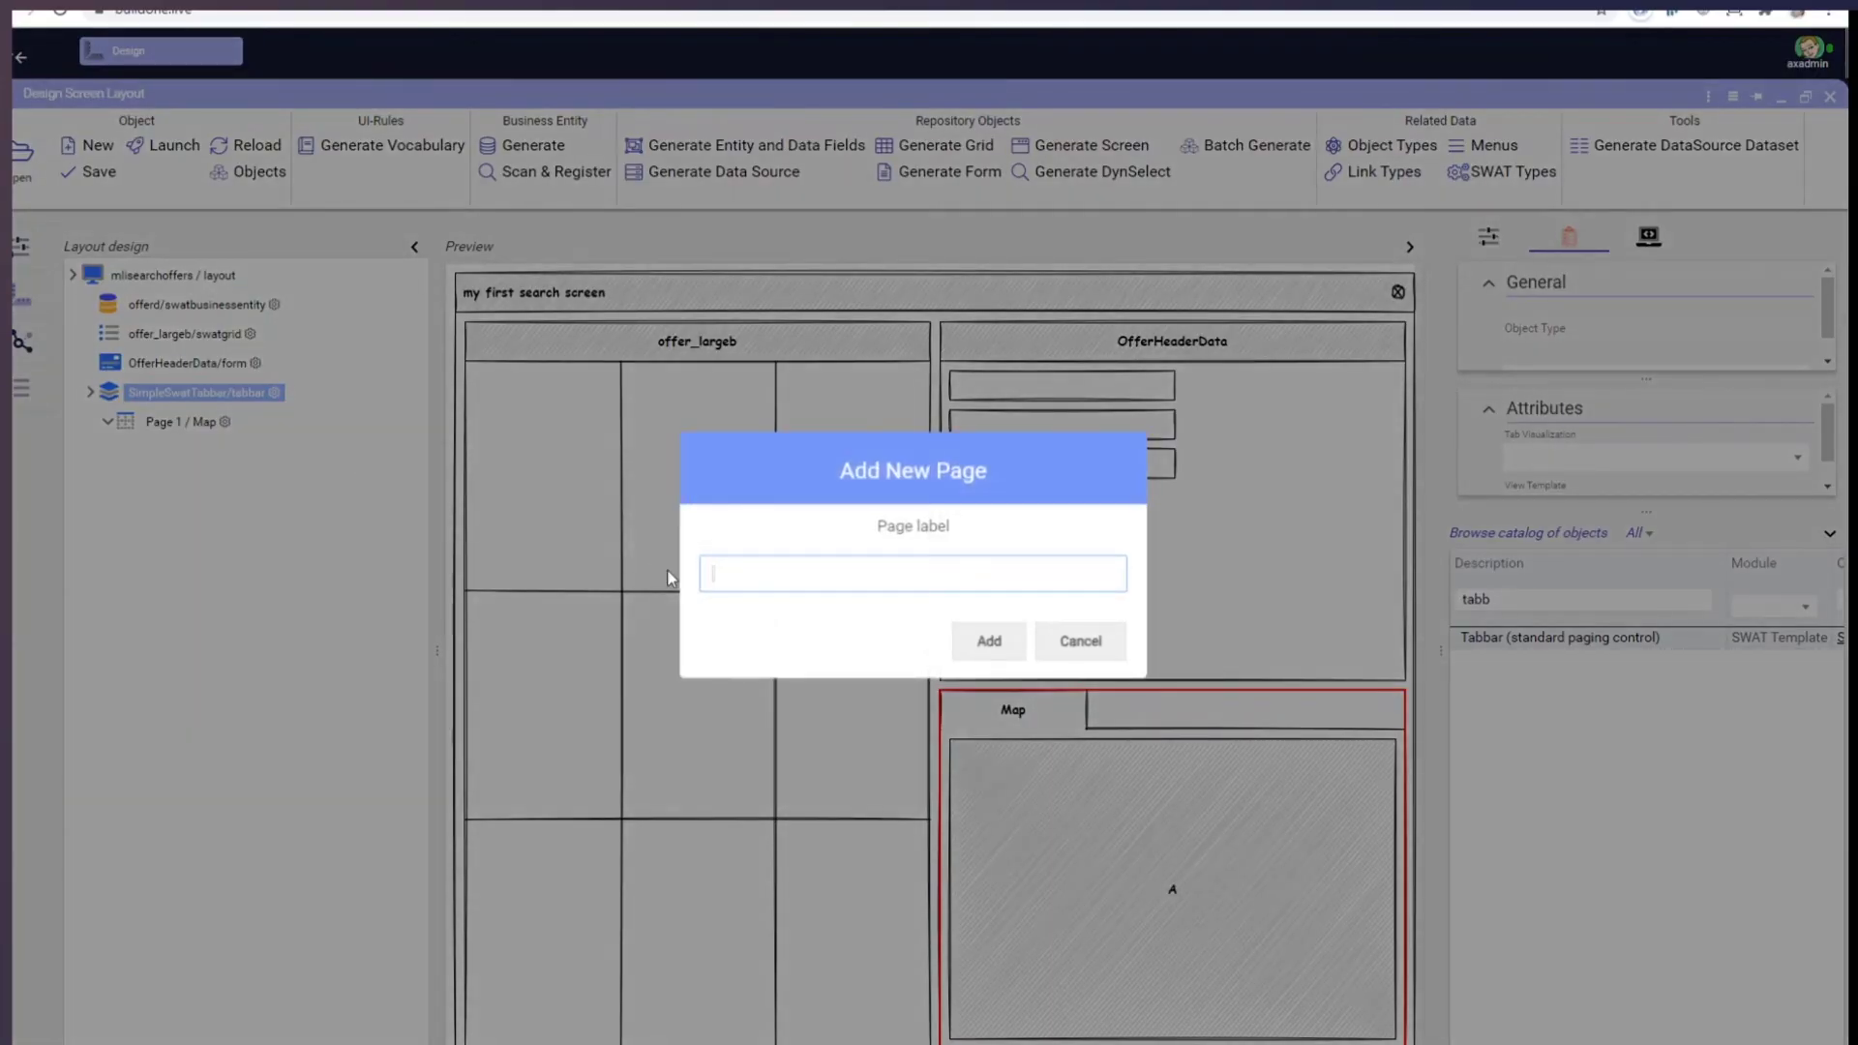
type("Other")
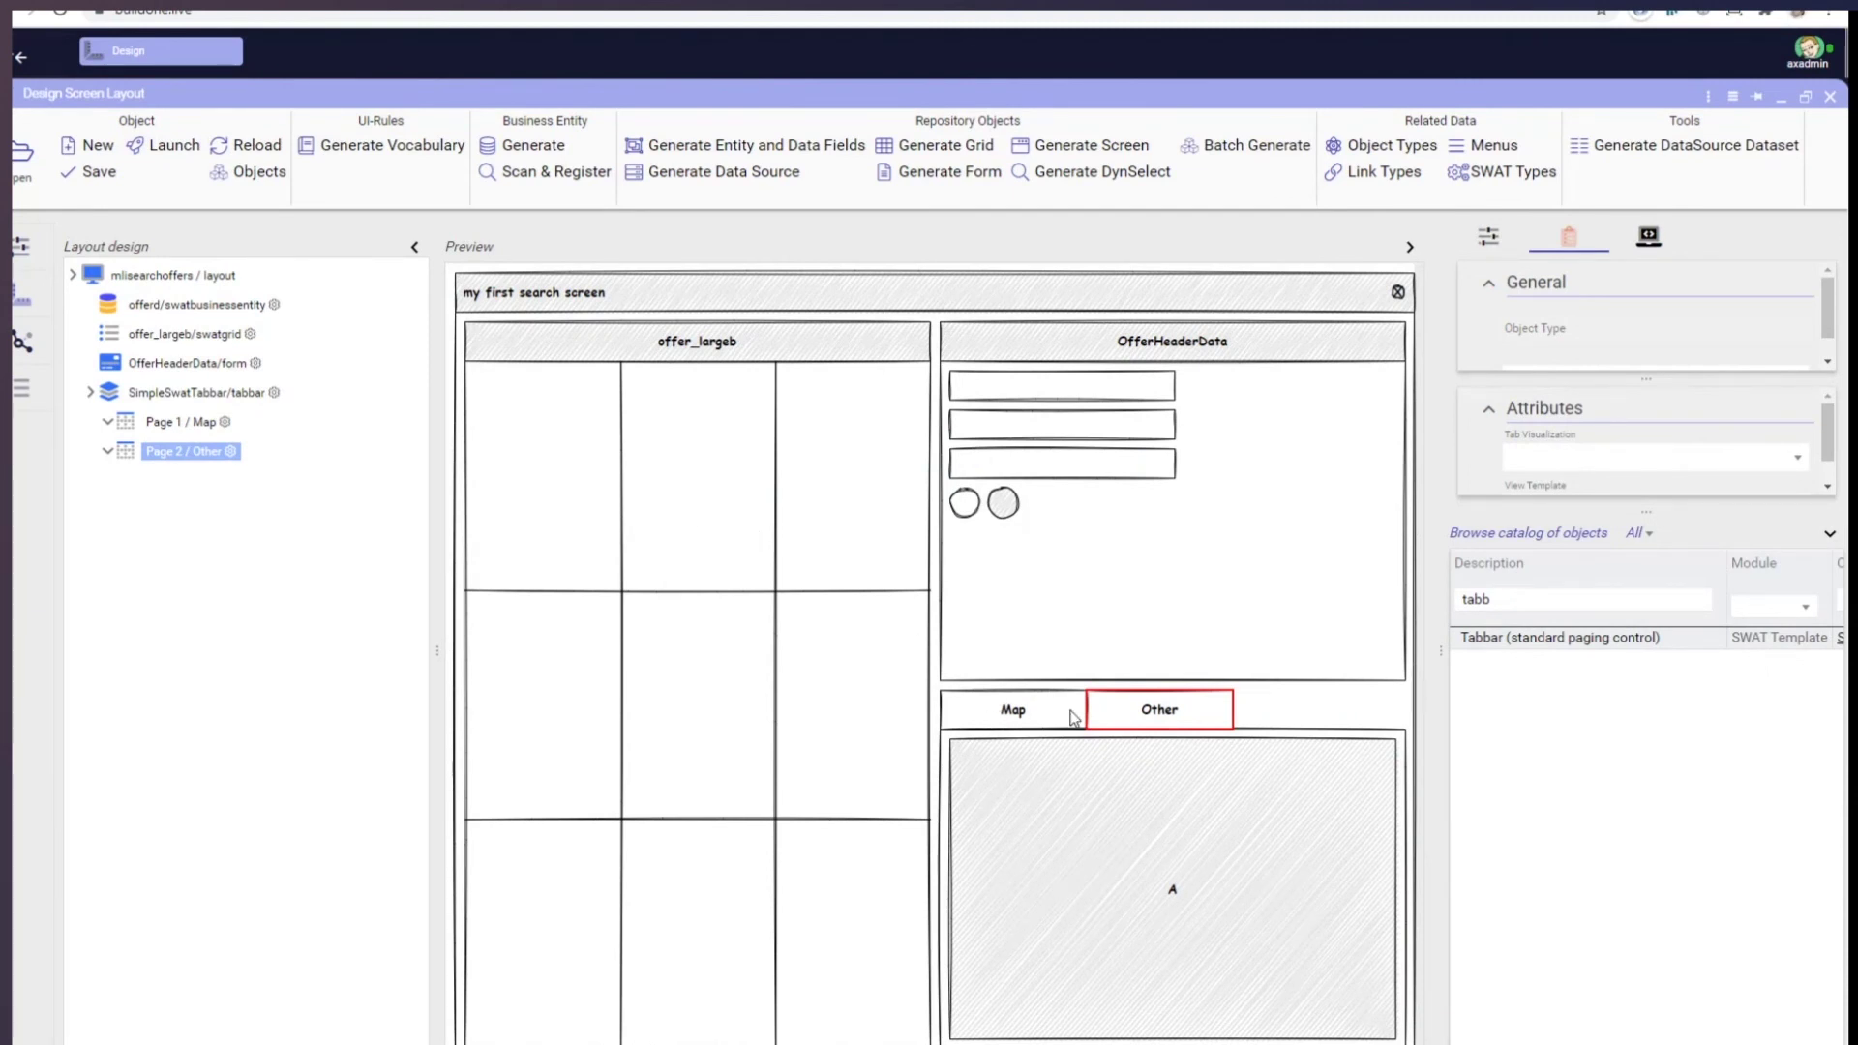
left_click(1026, 715)
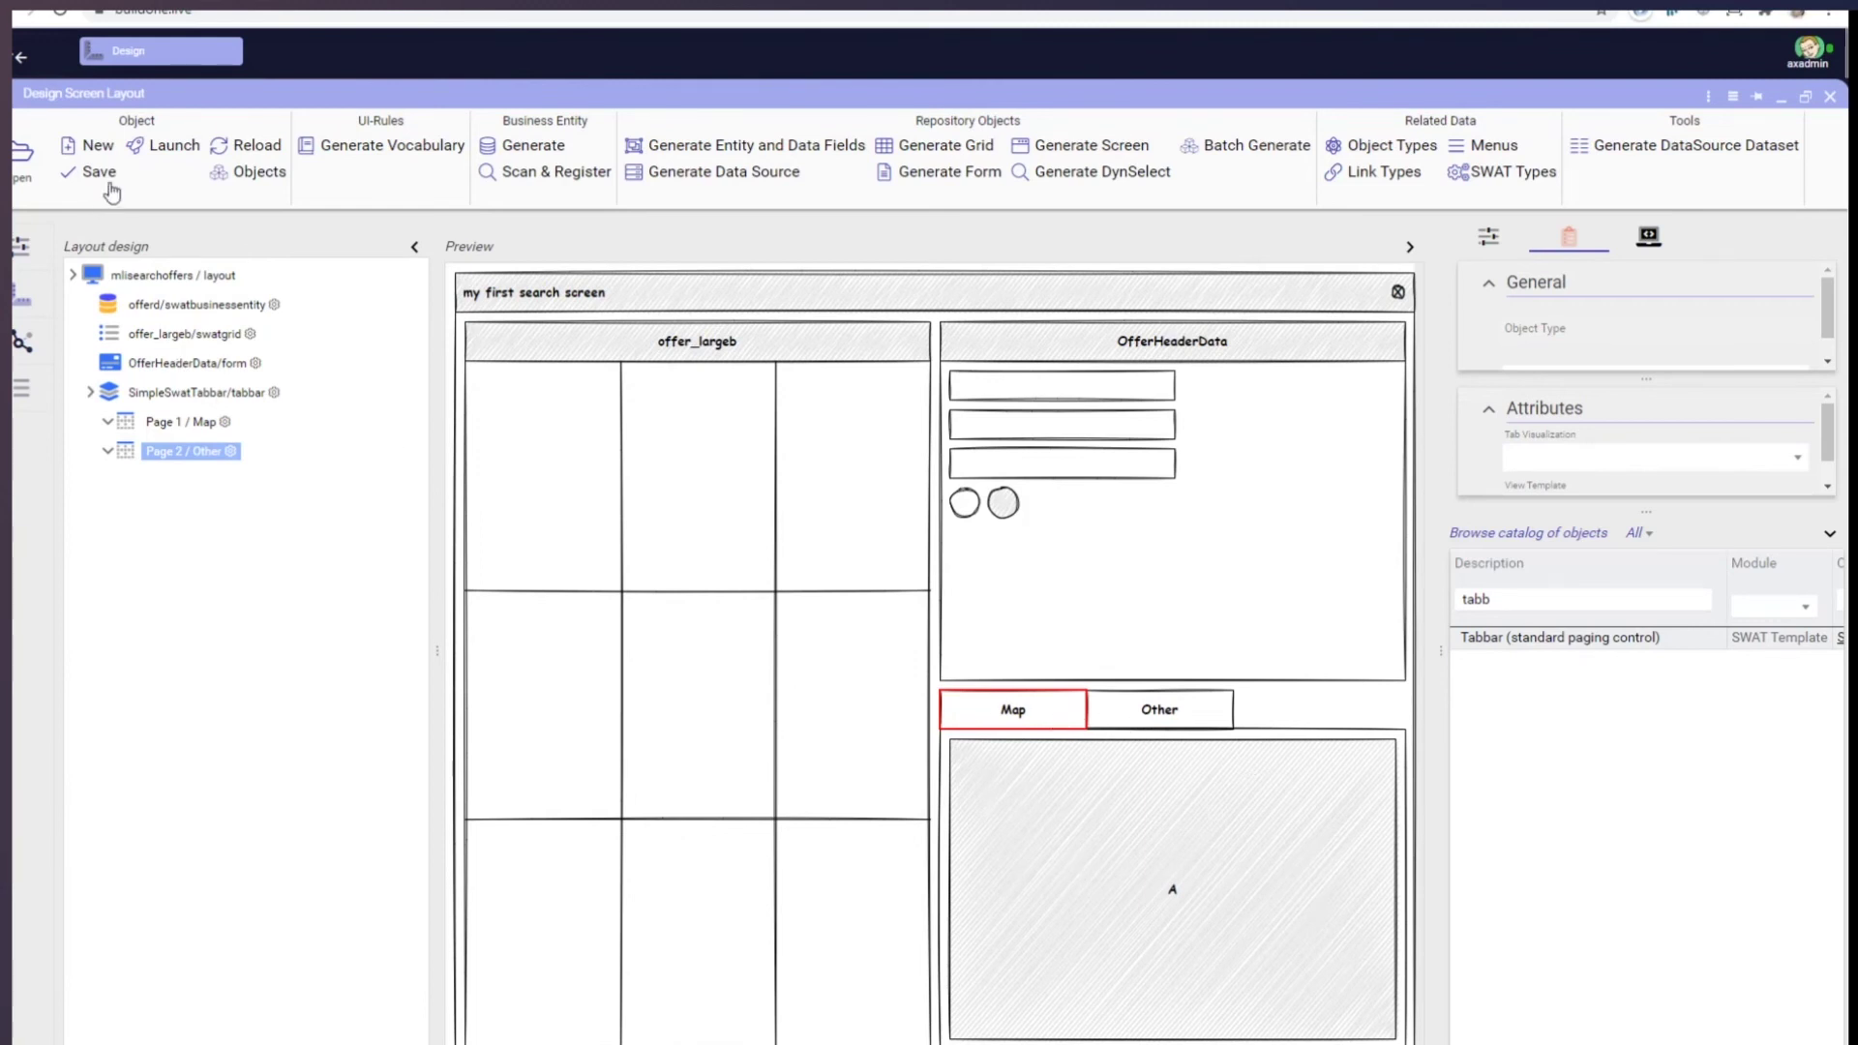
left_click(552, 300)
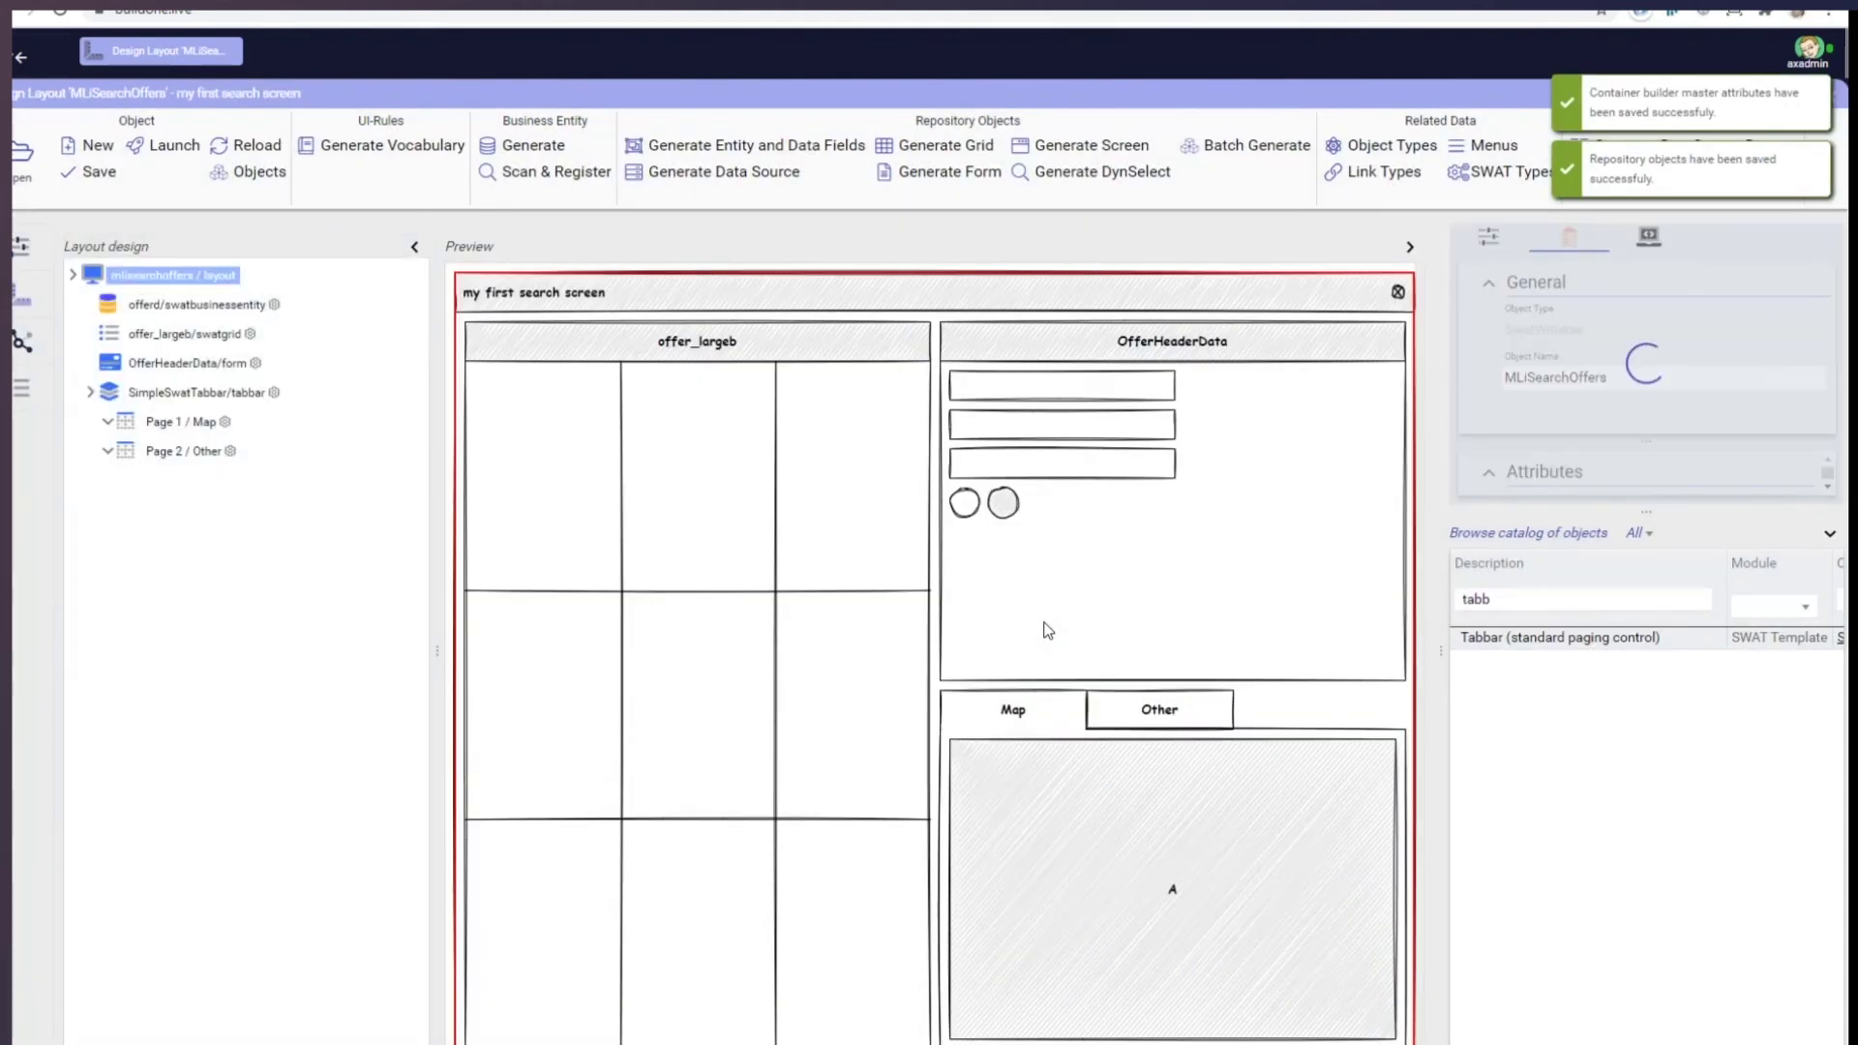
Search the catalog for "map" and place the Map standard object in area A of the tabbar's Map page.
double_click(1495, 599)
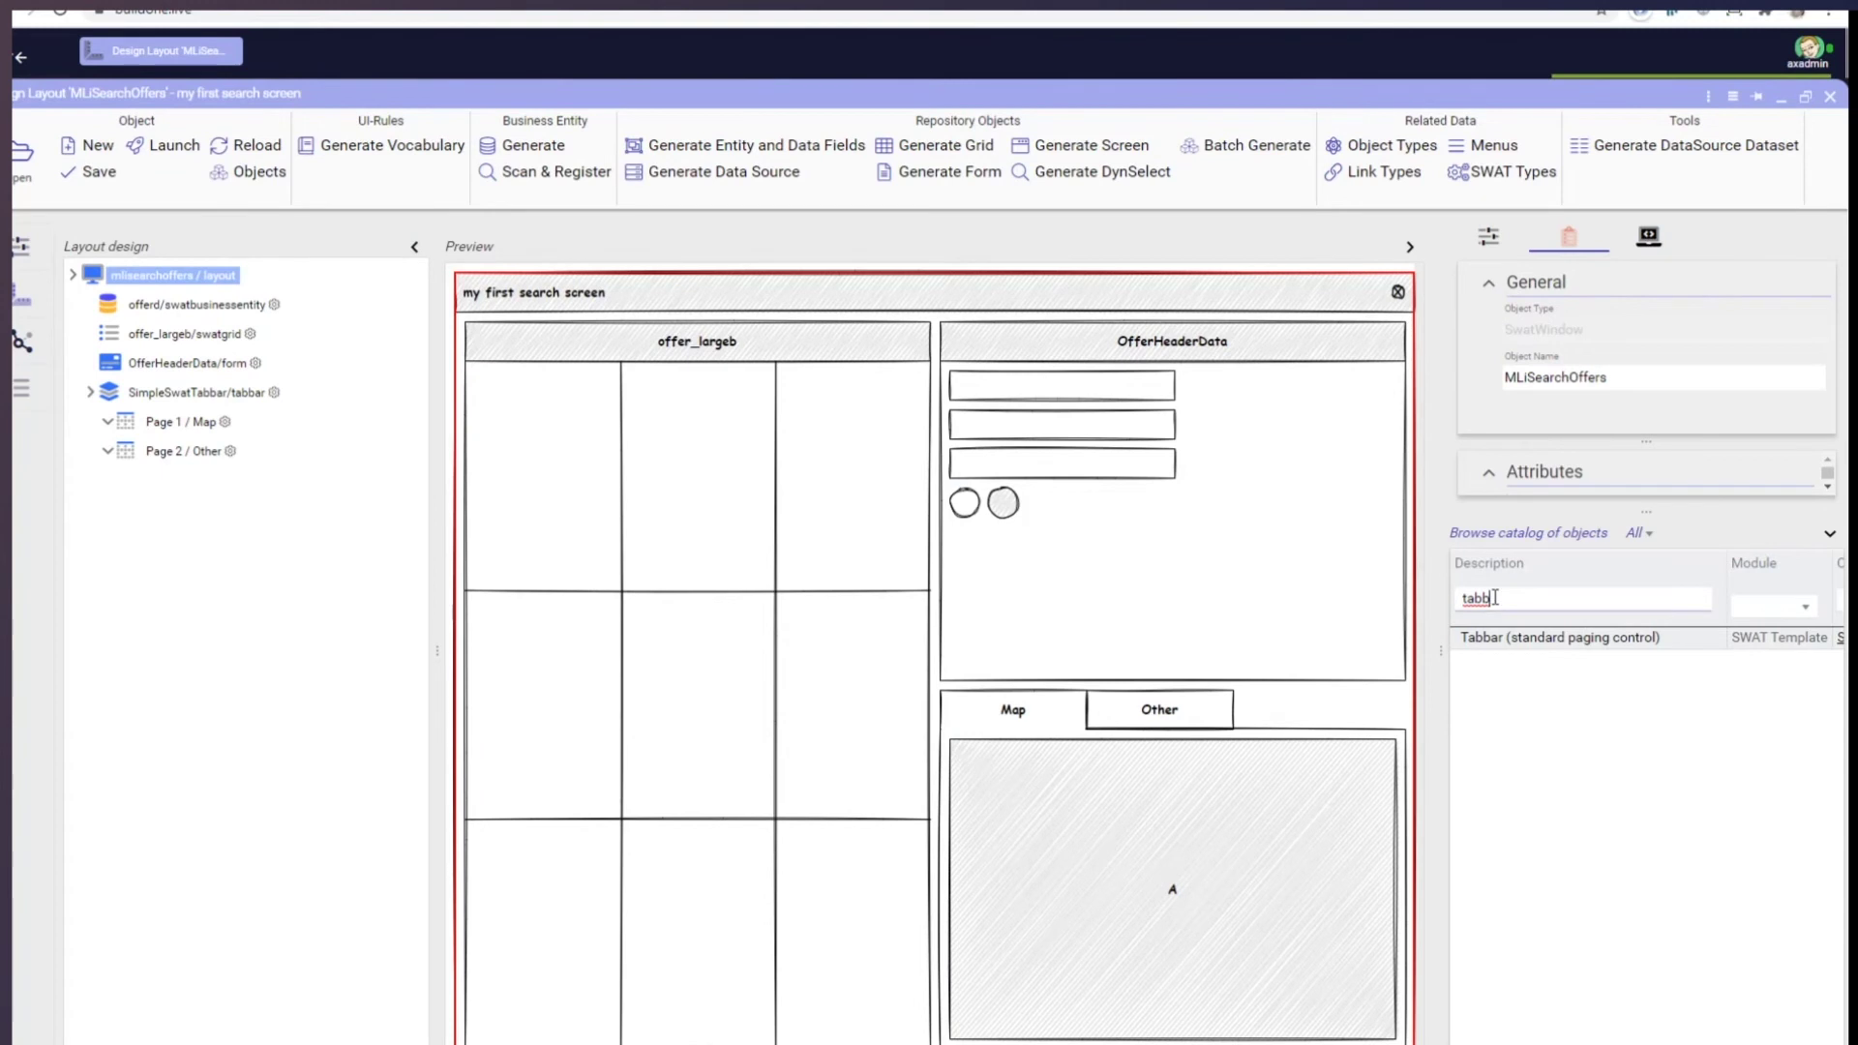
type("map")
key("Return")
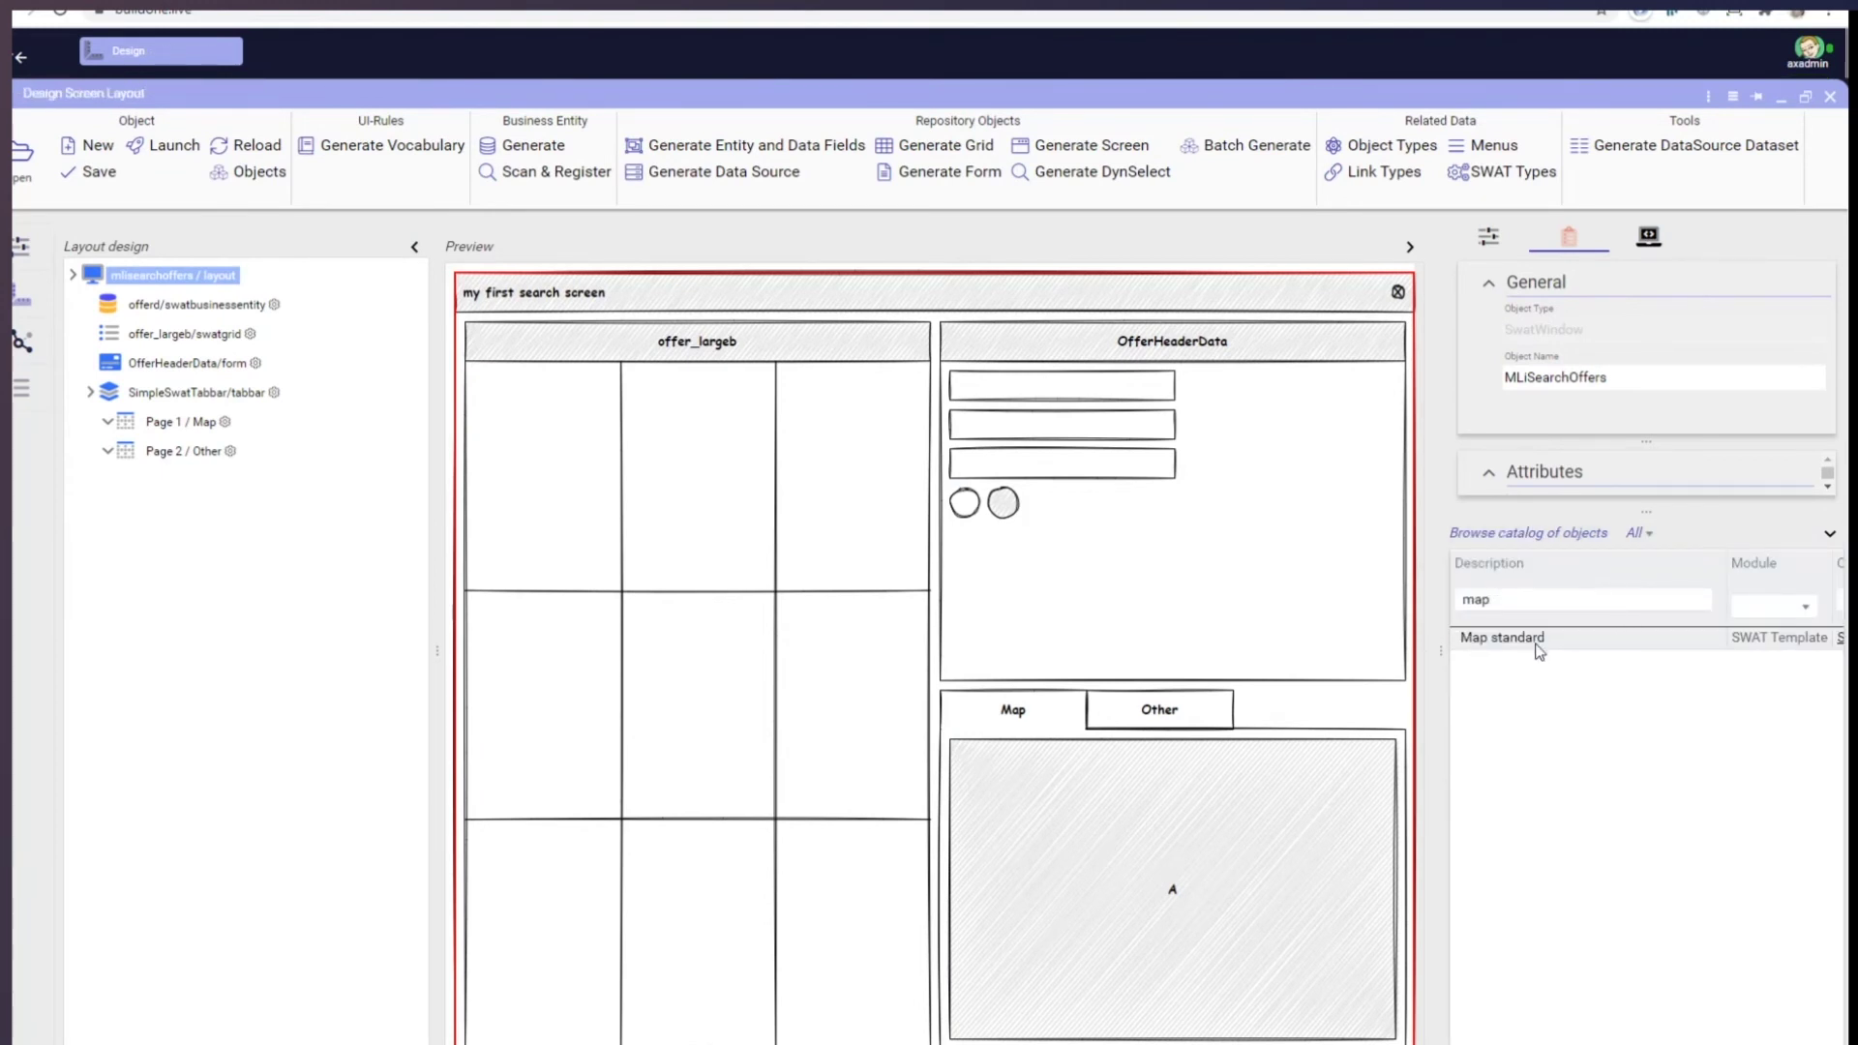
left_click_drag(1435, 700, 1166, 732)
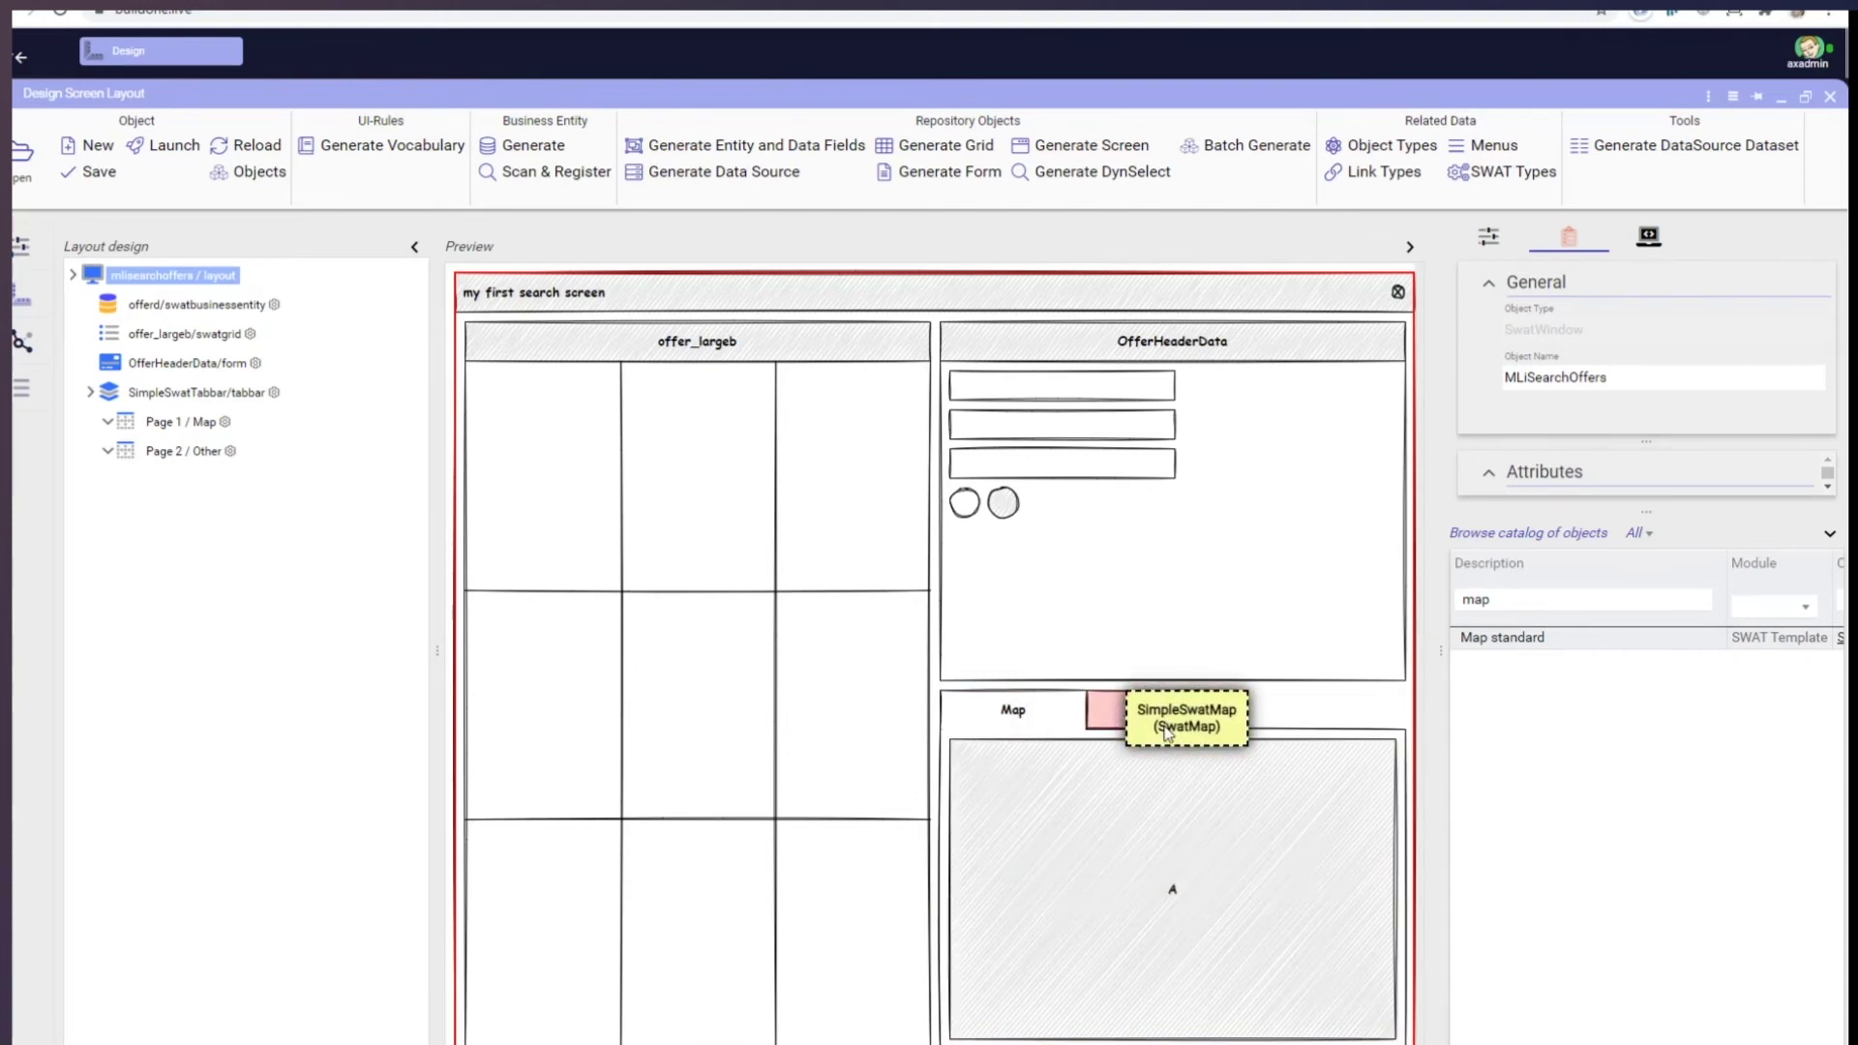
left_click_drag(1166, 732, 1159, 892)
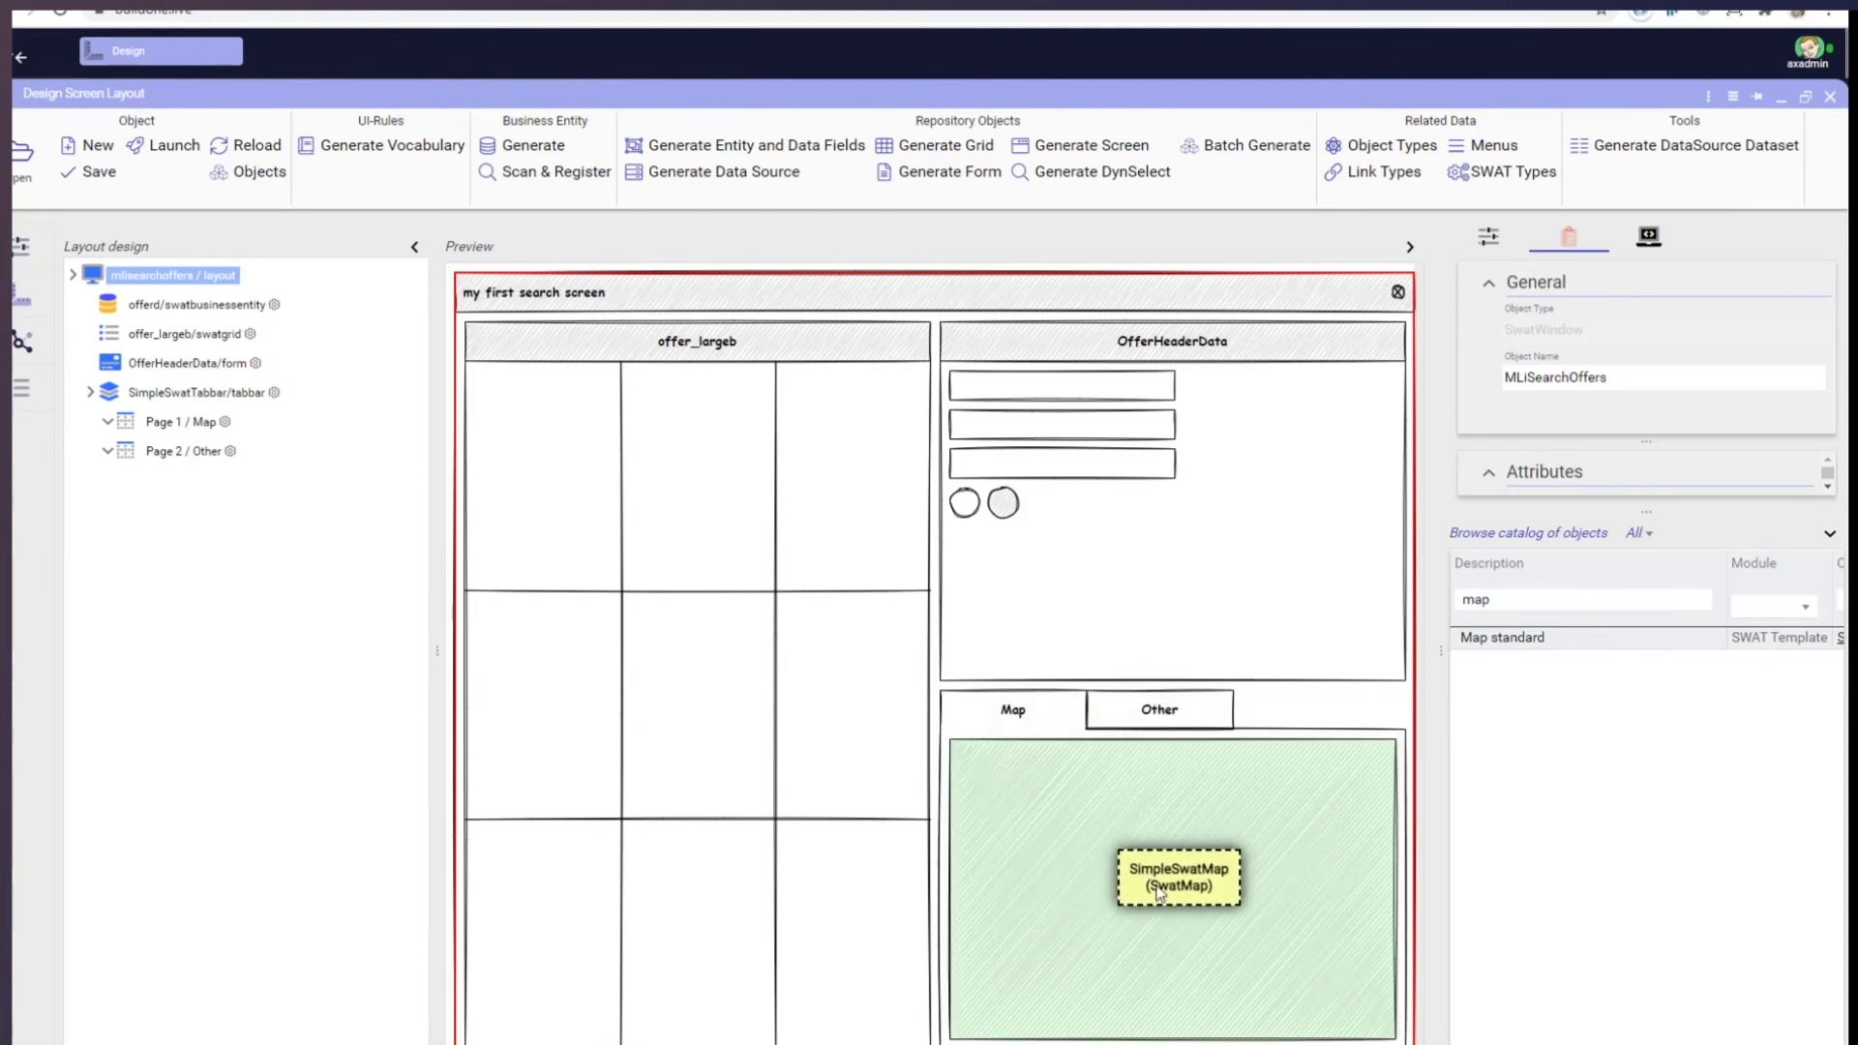
left_click_drag(1159, 893, 1160, 892)
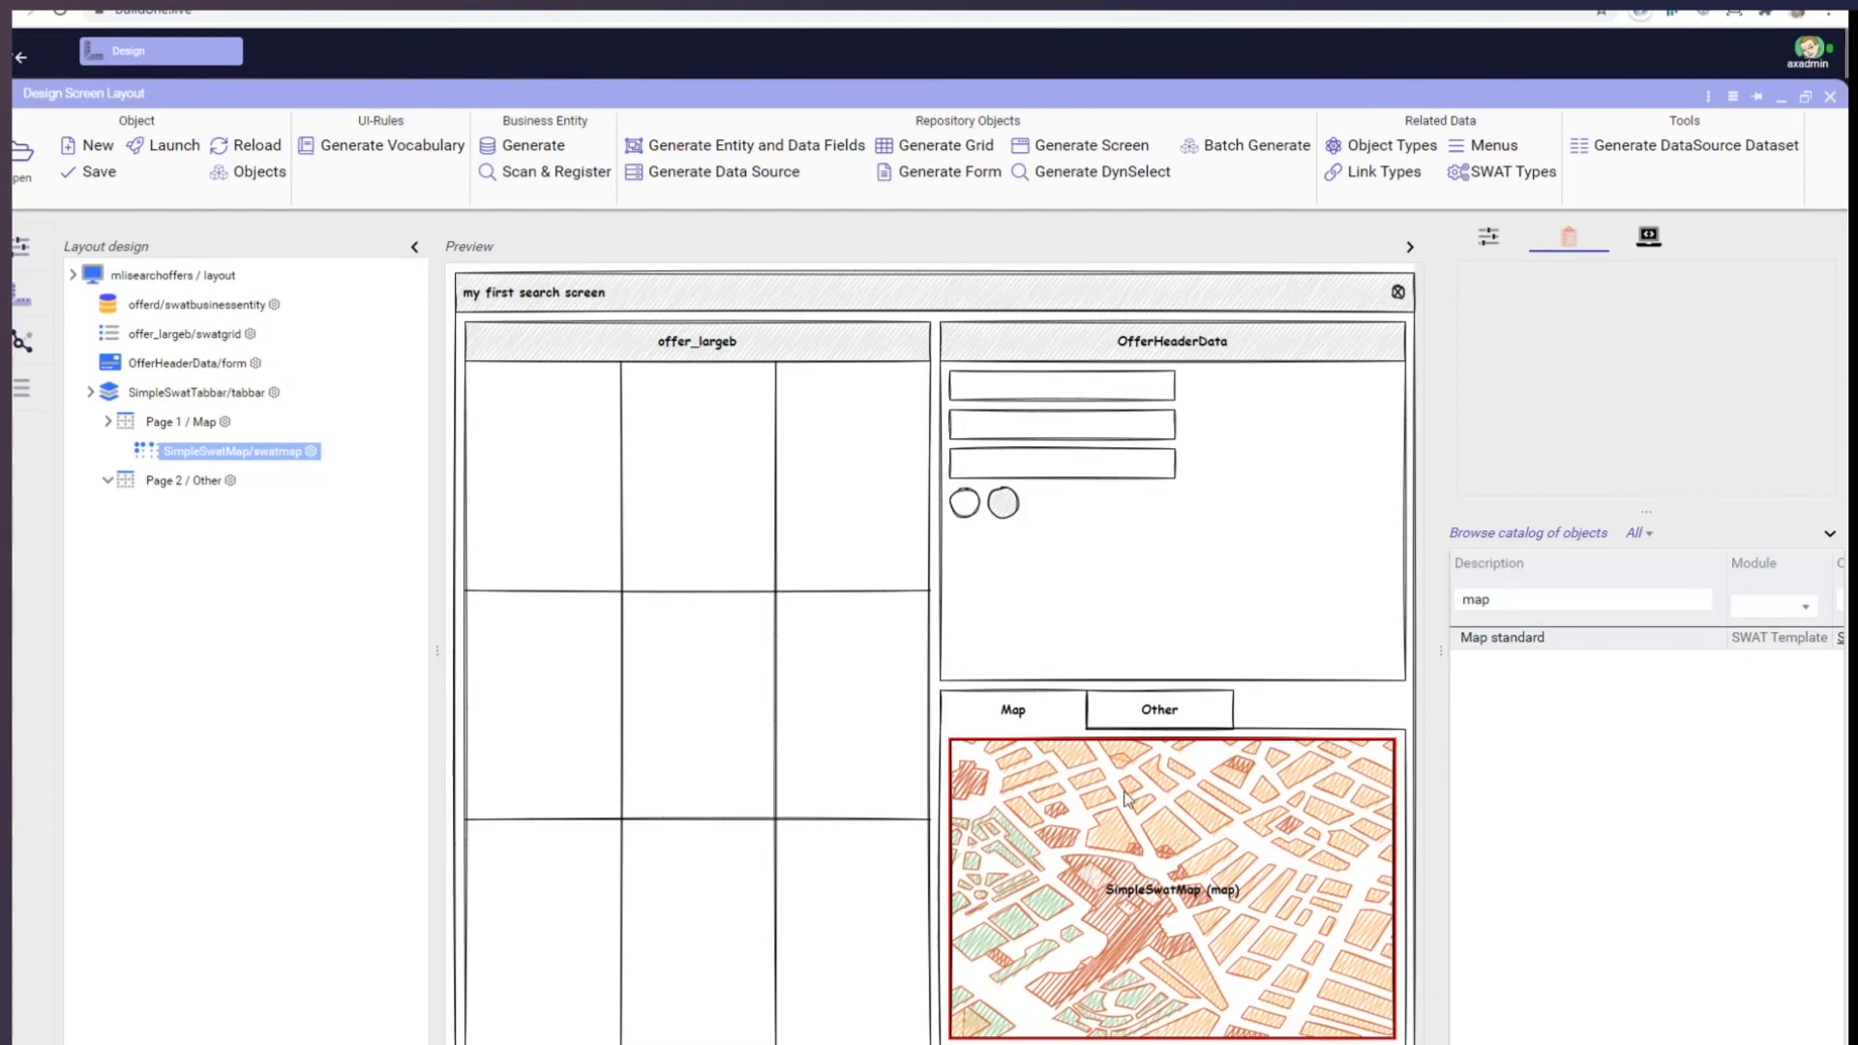
View the Other page and the Map page in the layout preview, and save the screen.
left_click(1160, 712)
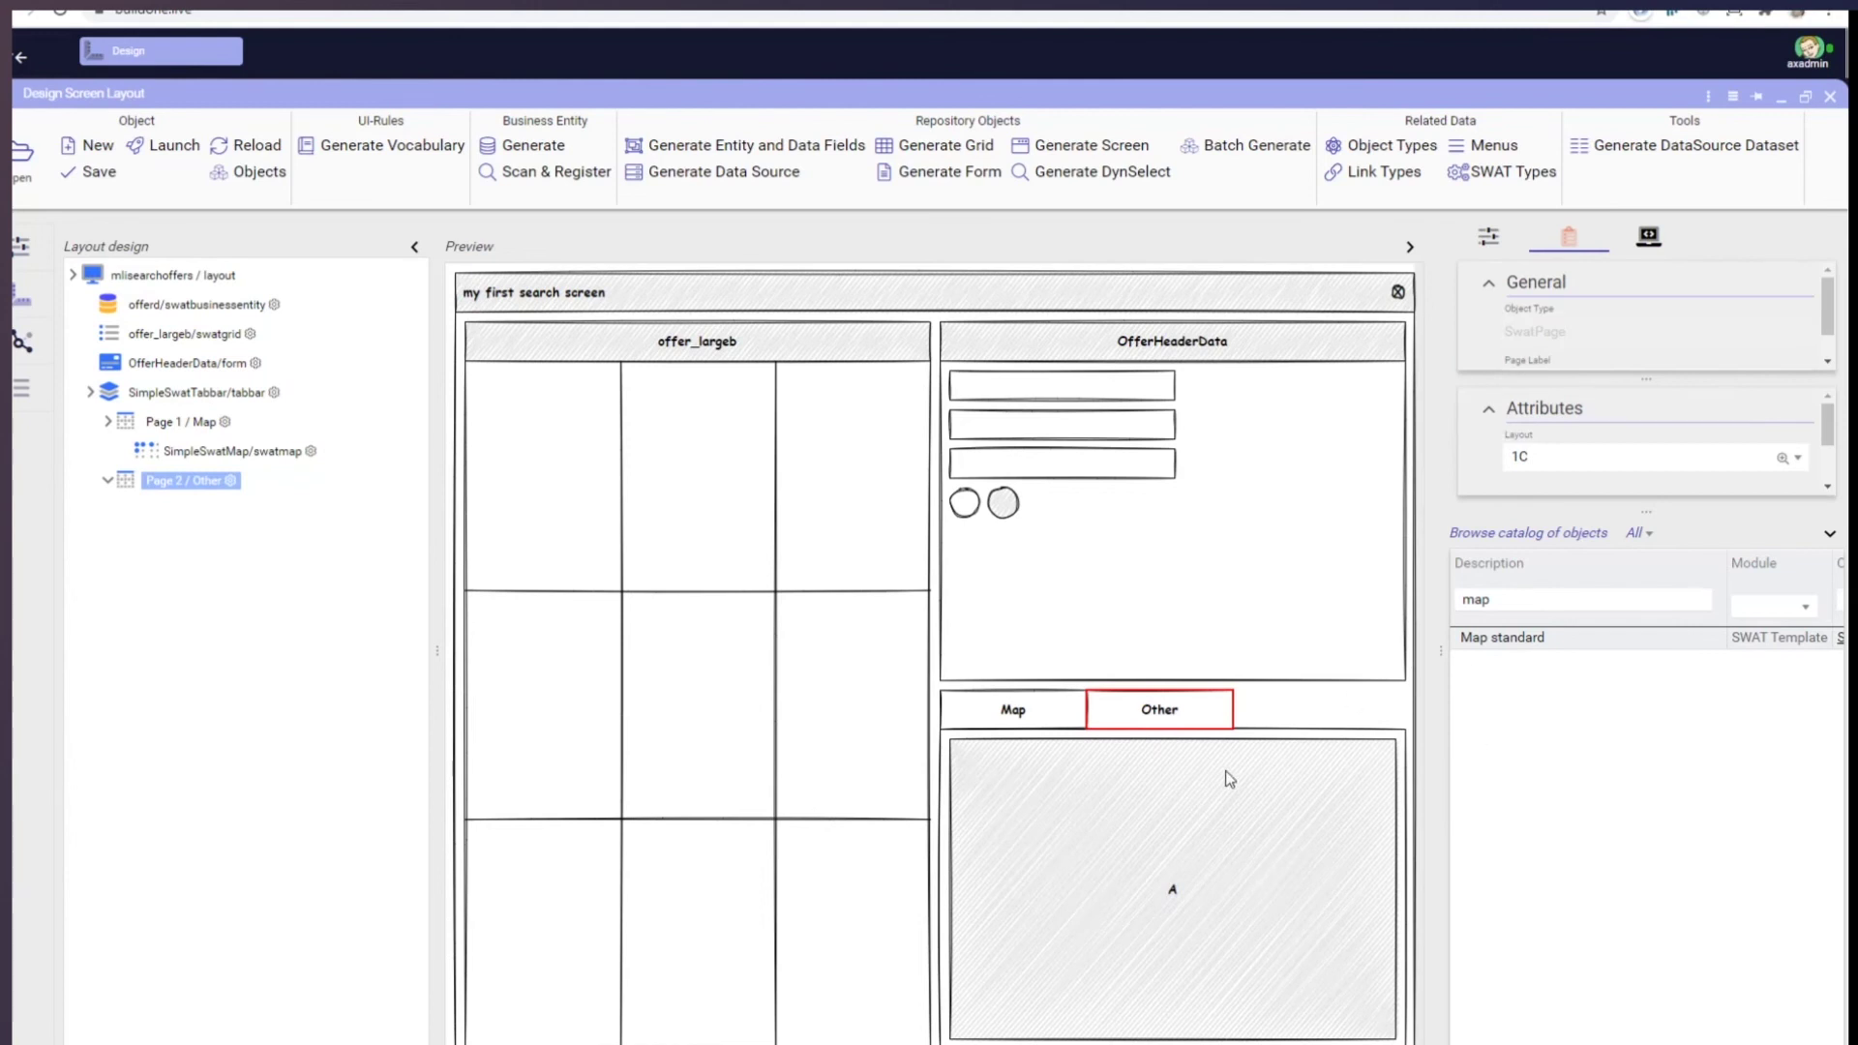
left_click(1009, 715)
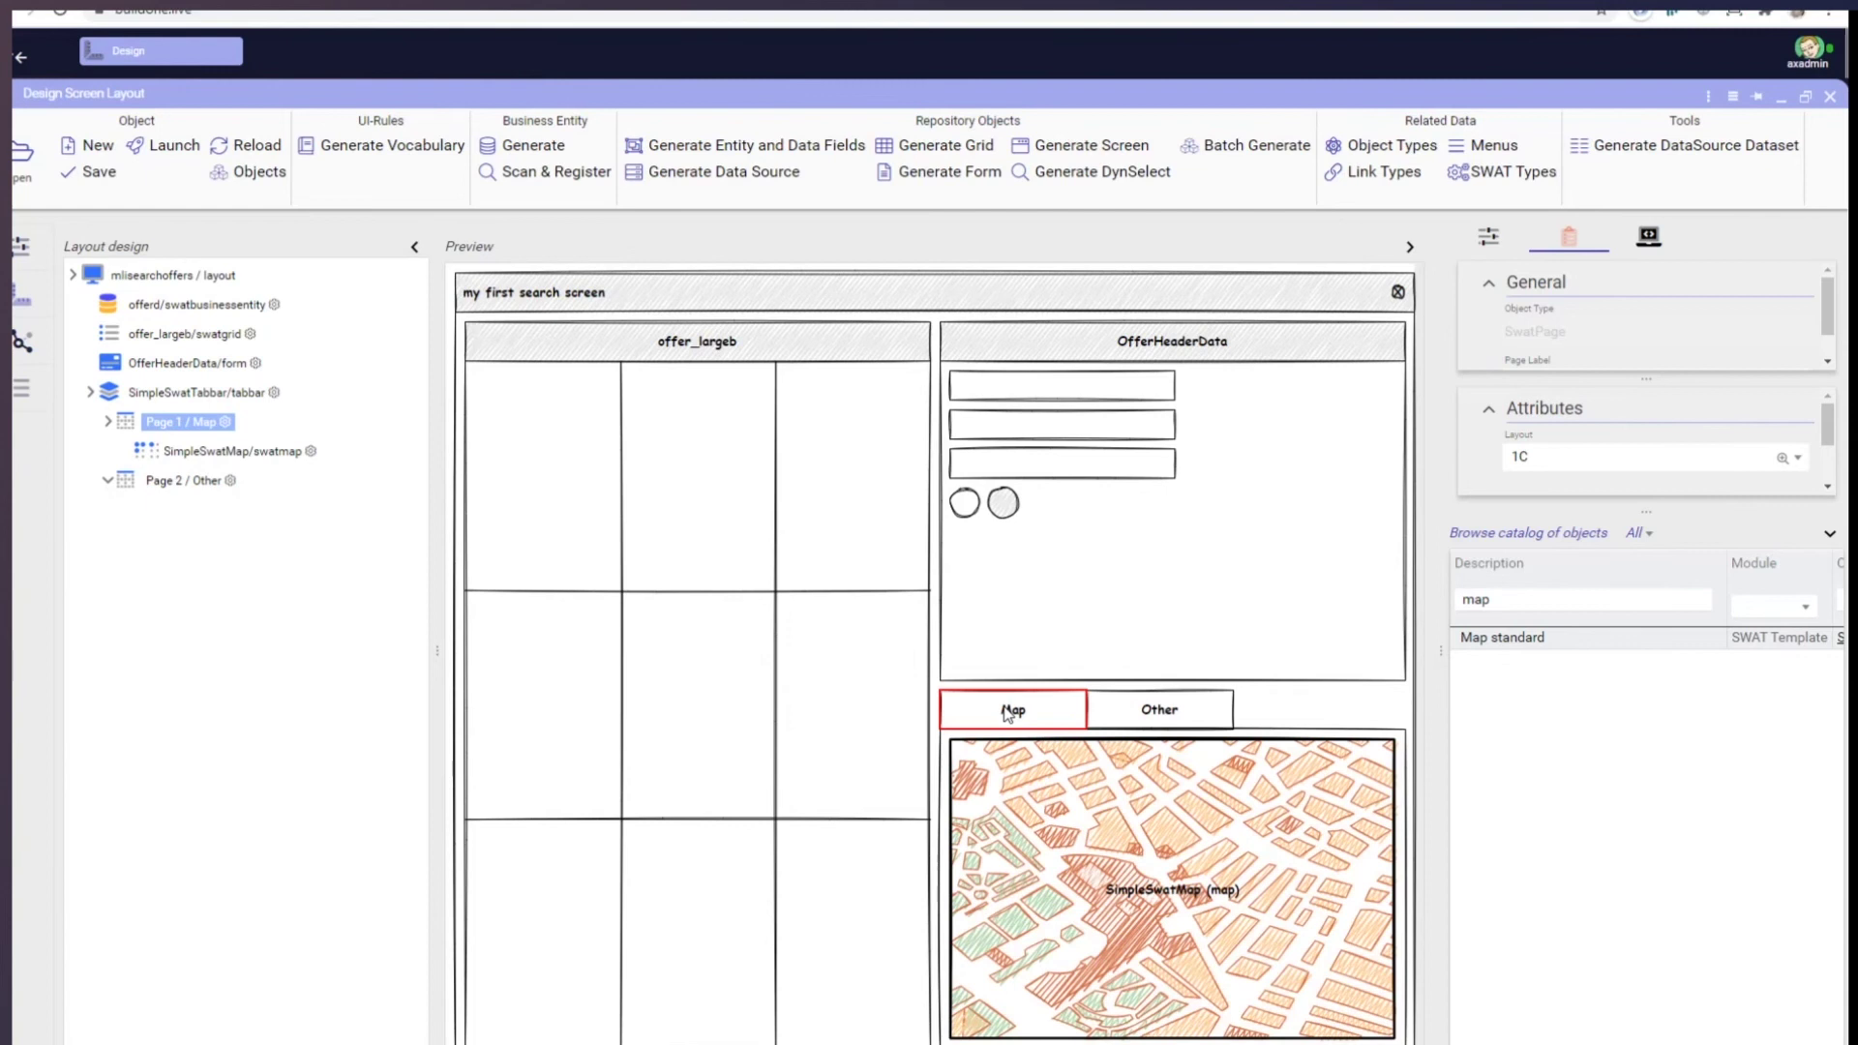
left_click(94, 173)
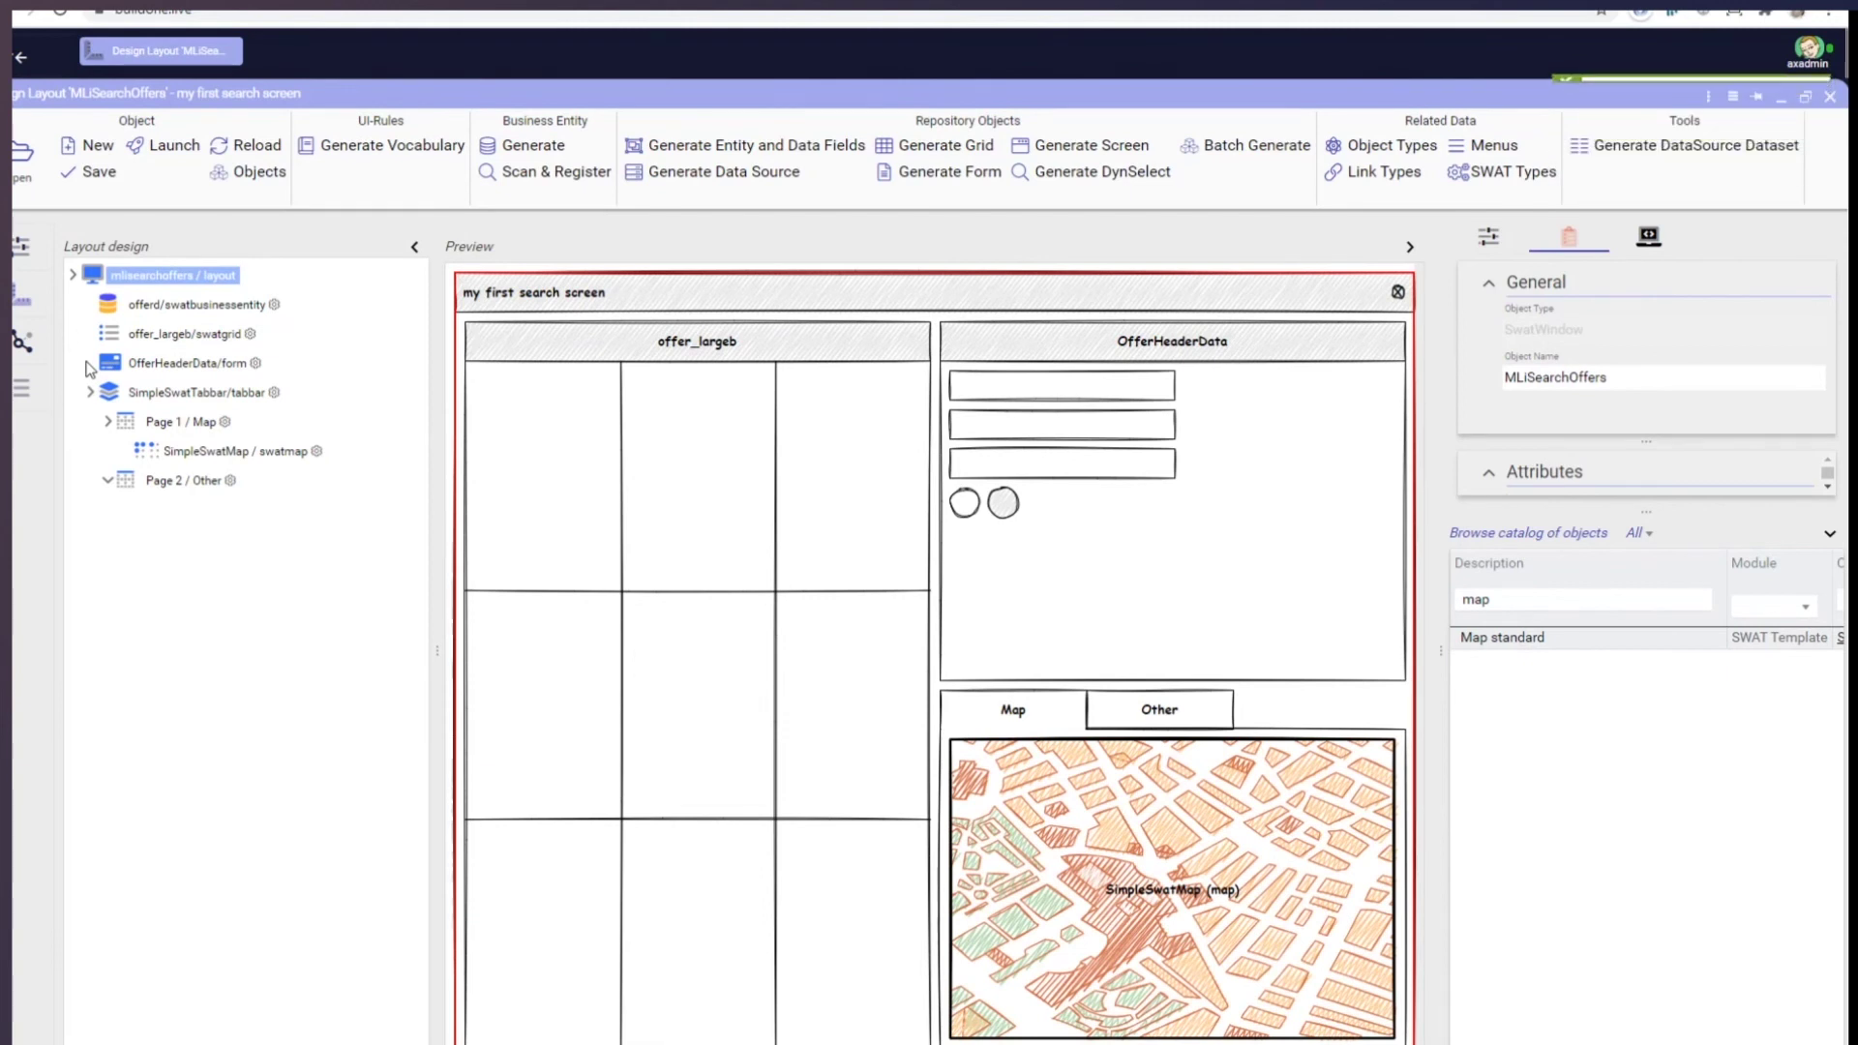
Connect the offerd entity to SimpleSwatMap in the data flow with a Display link and save the screen.
left_click(21, 344)
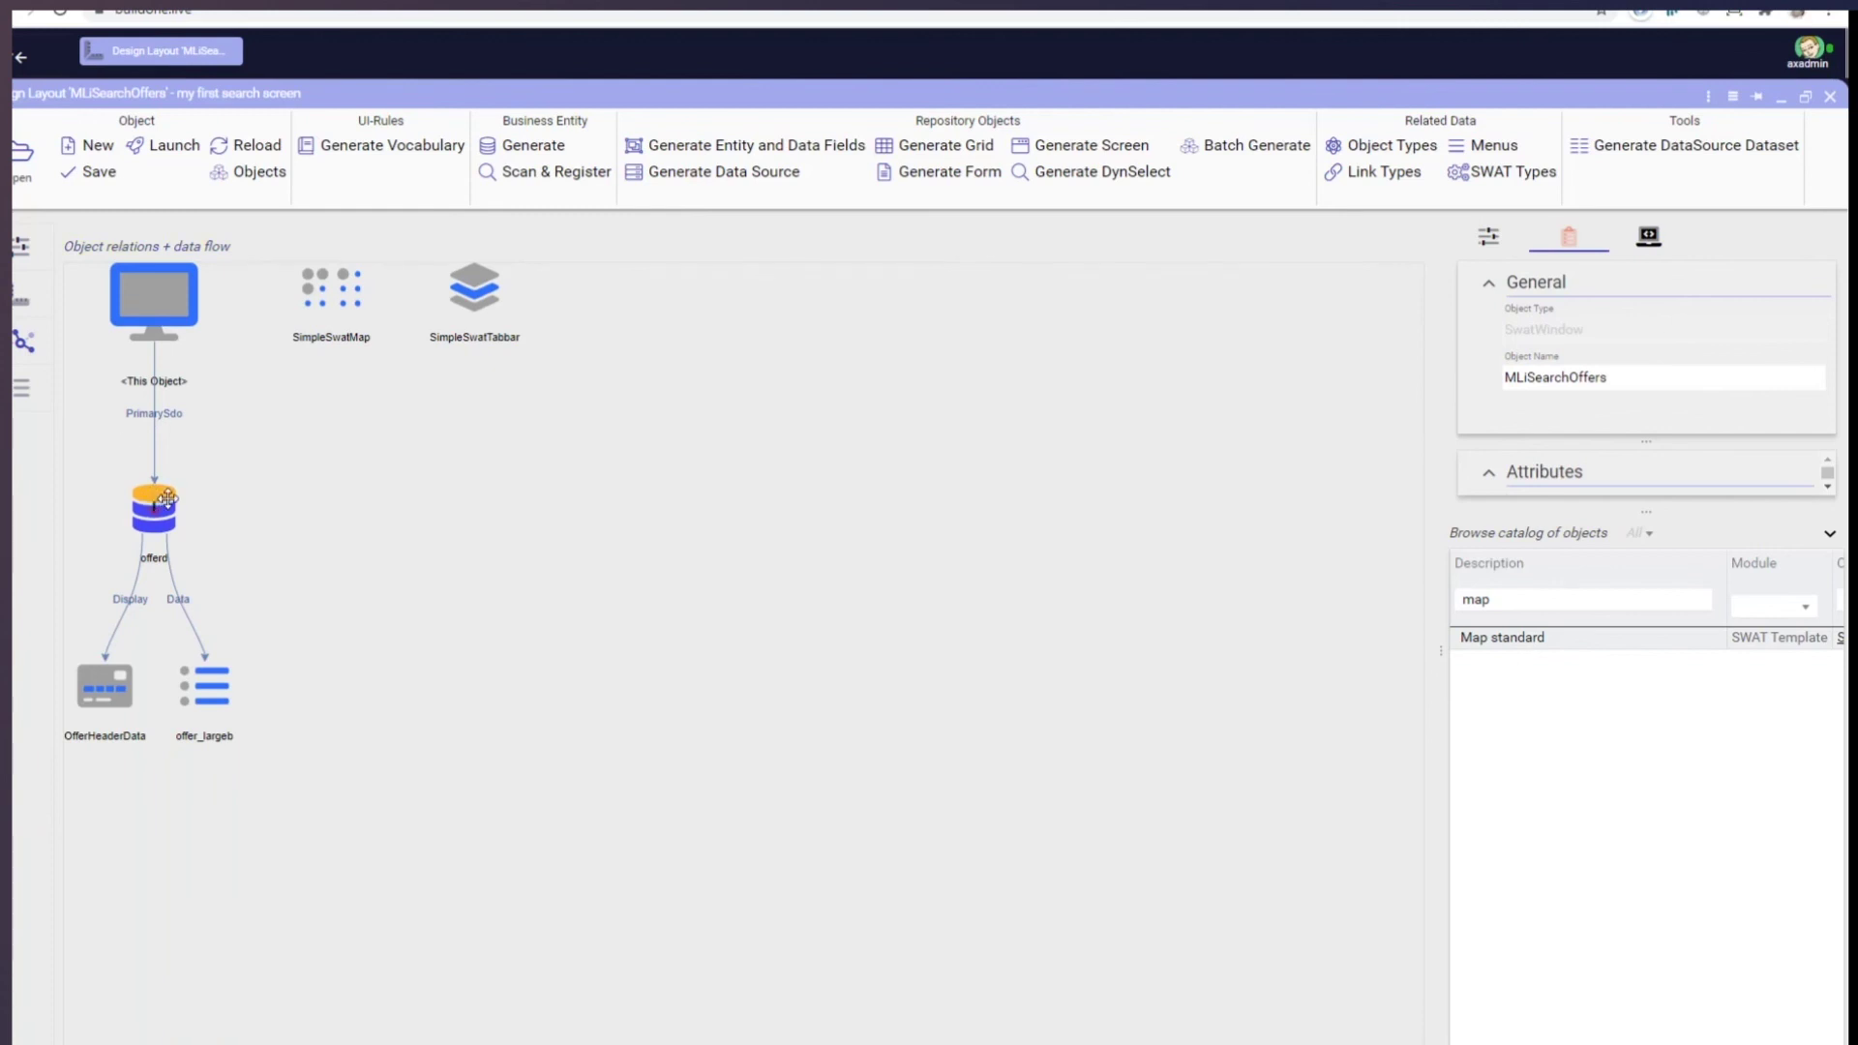
left_click(166, 499)
left_click_drag(190, 469, 327, 304)
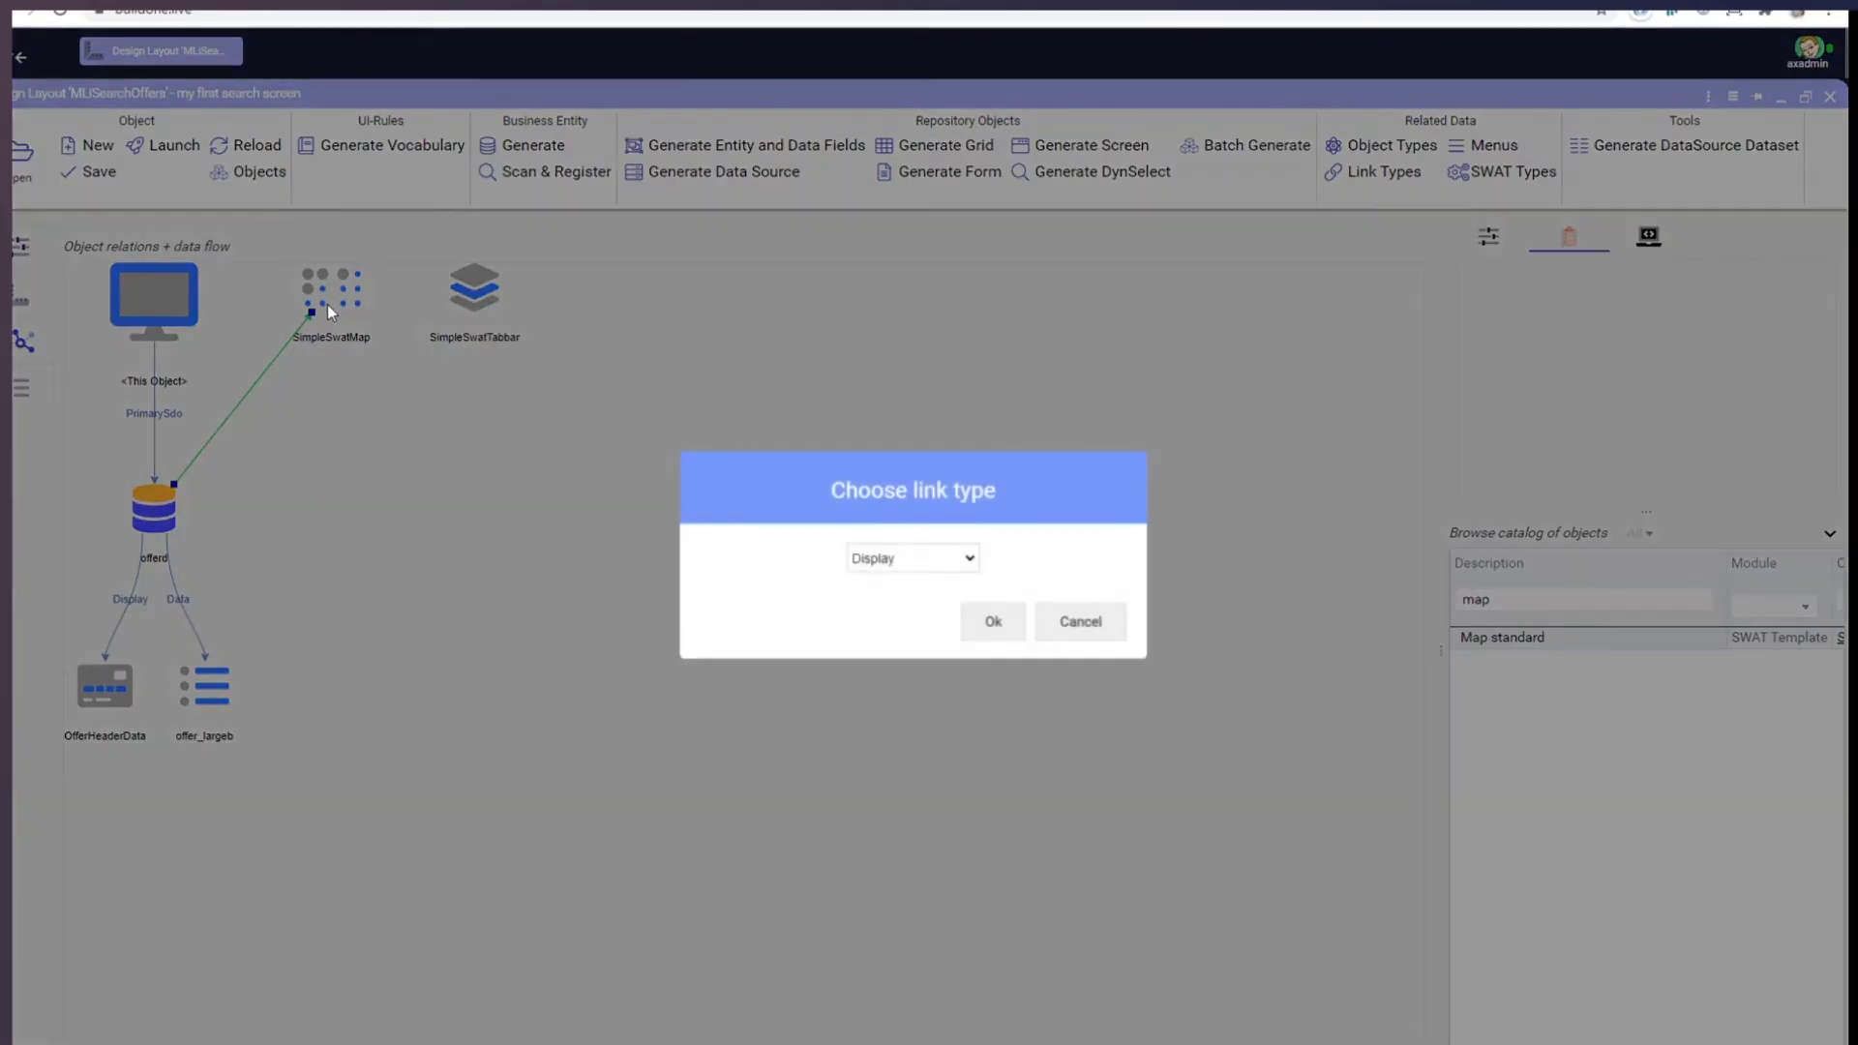
left_click(994, 622)
left_click(93, 173)
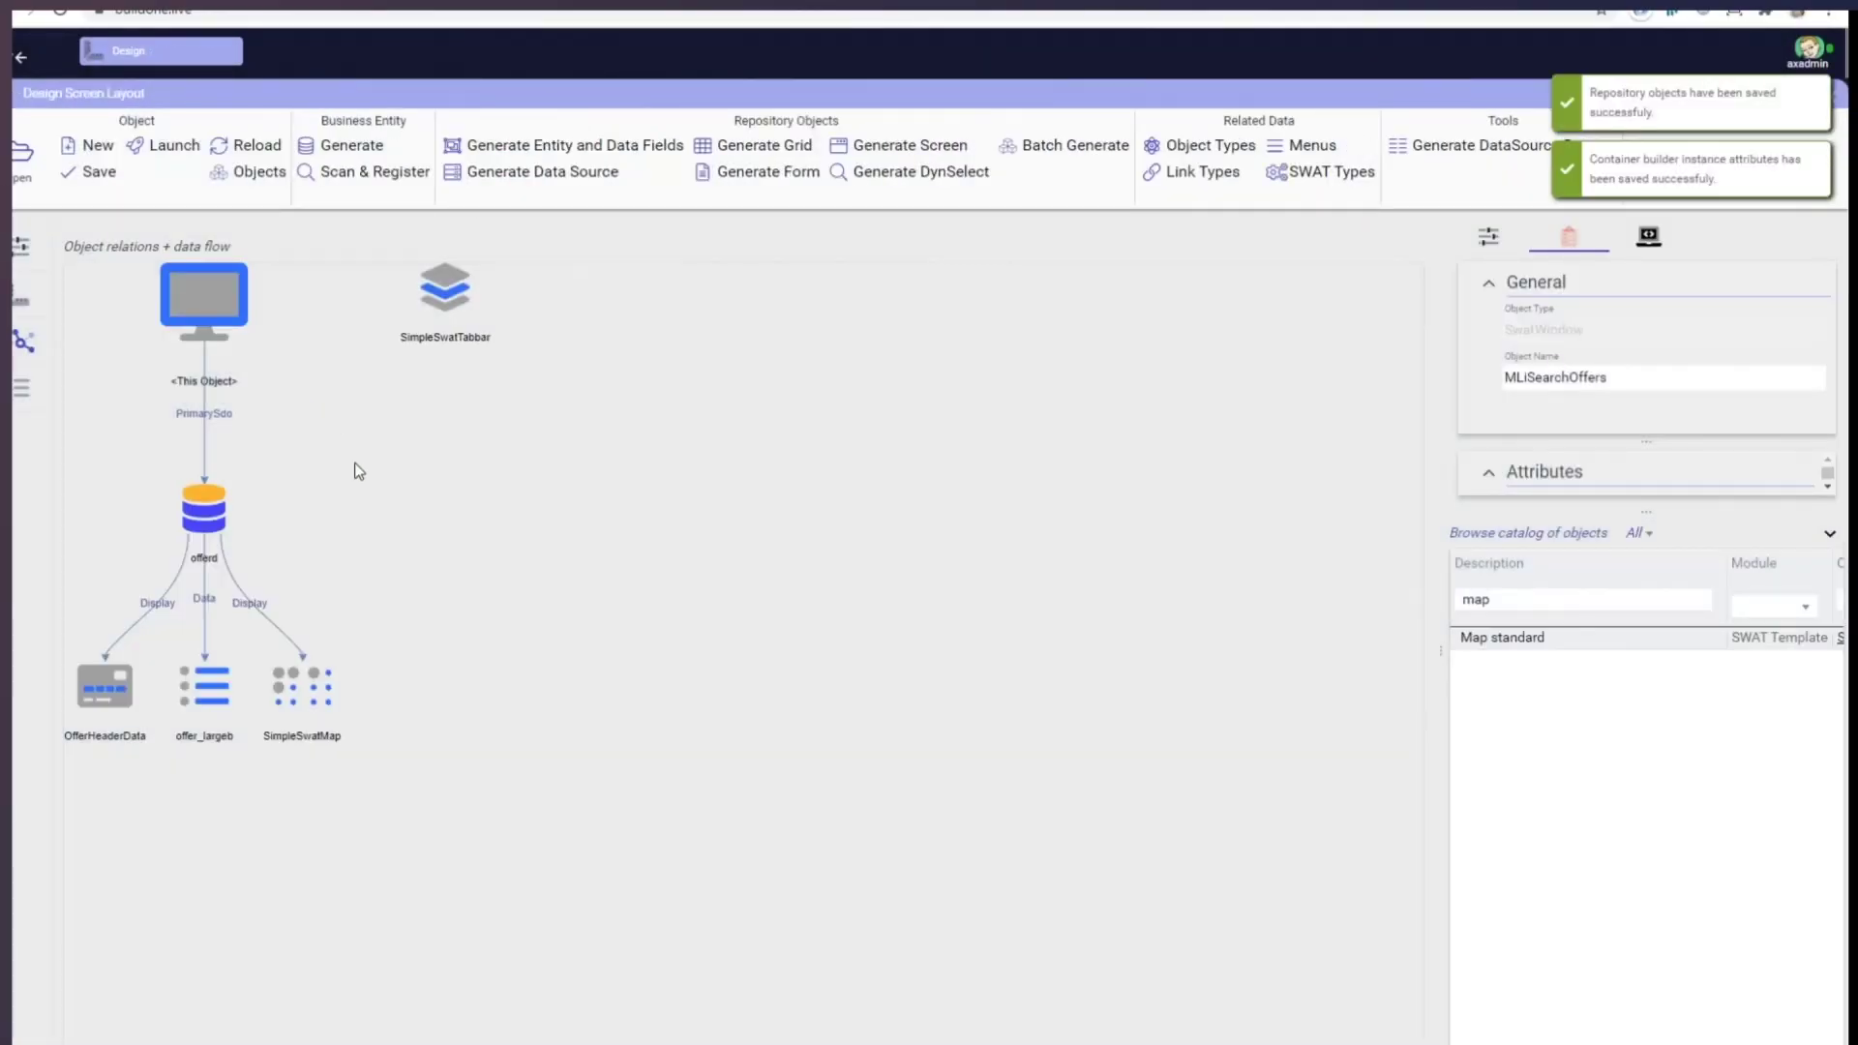
Set the MapAddress attribute of SimpleSwatMap to "city,street" in the screen layout and save.
left_click(21, 300)
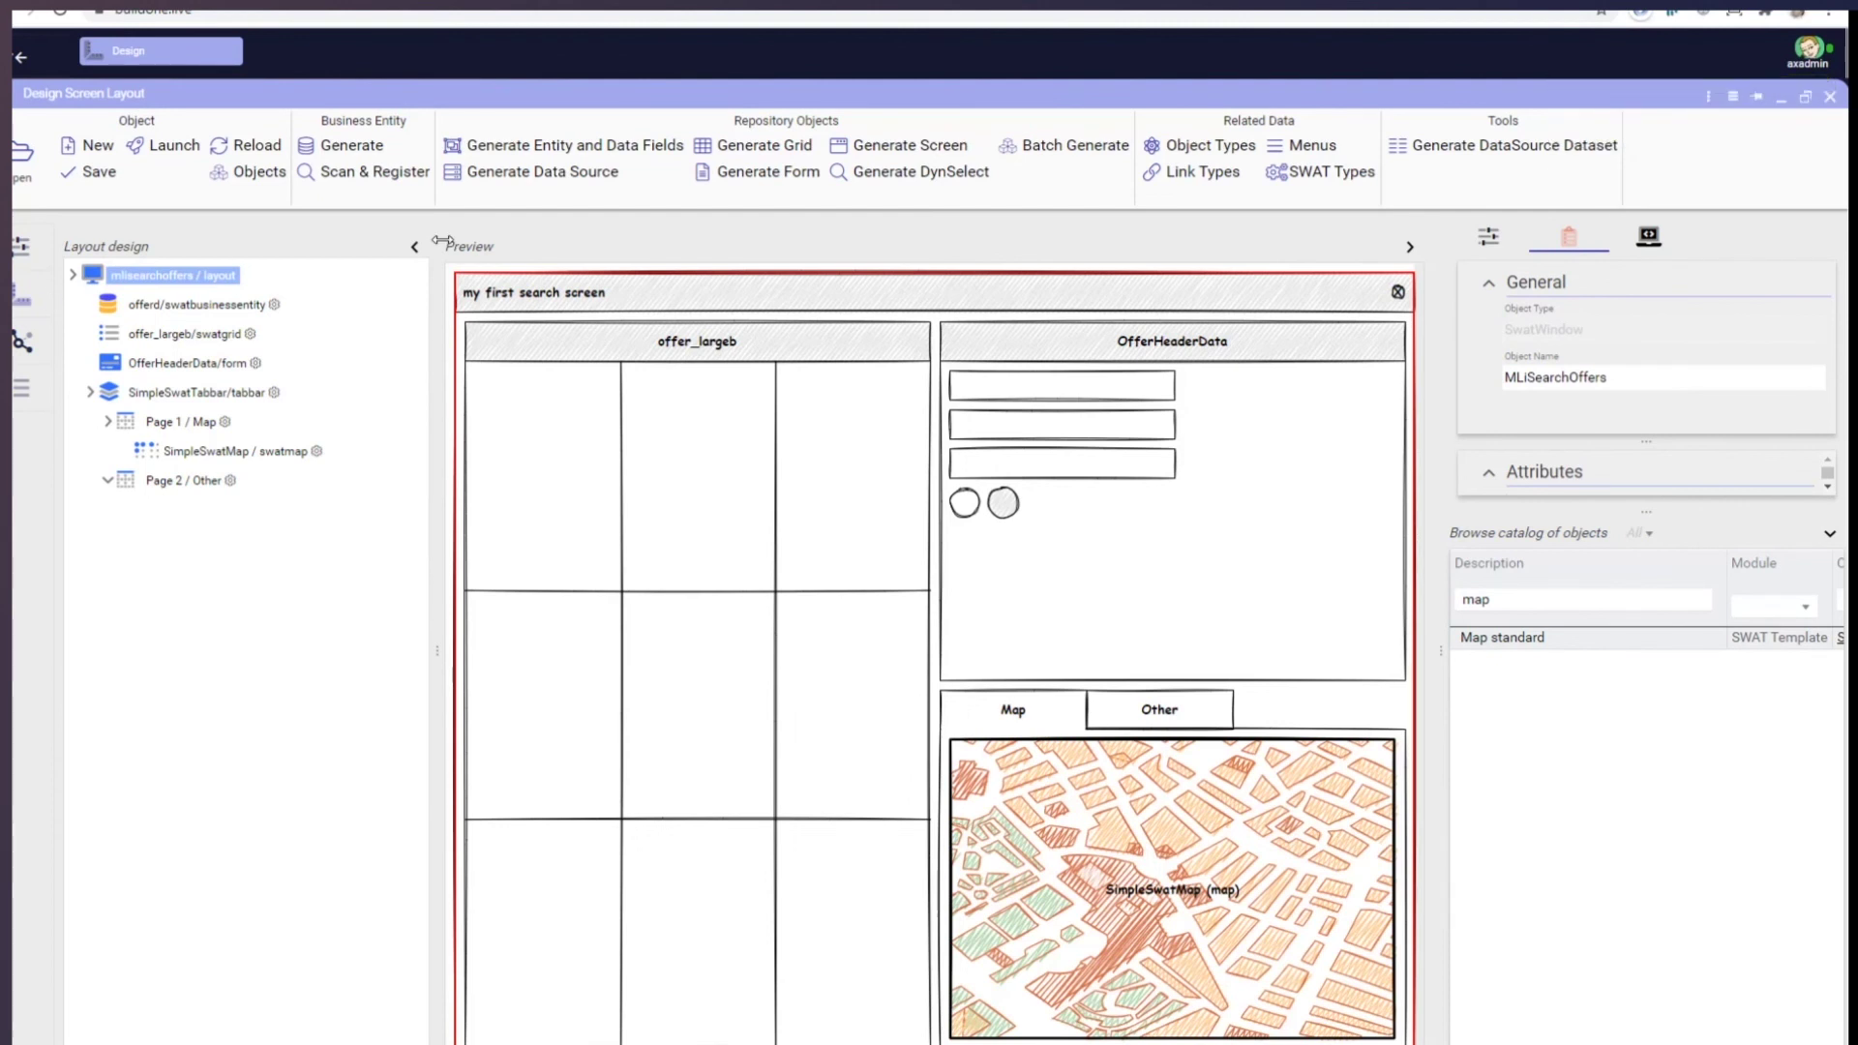
left_click(285, 450)
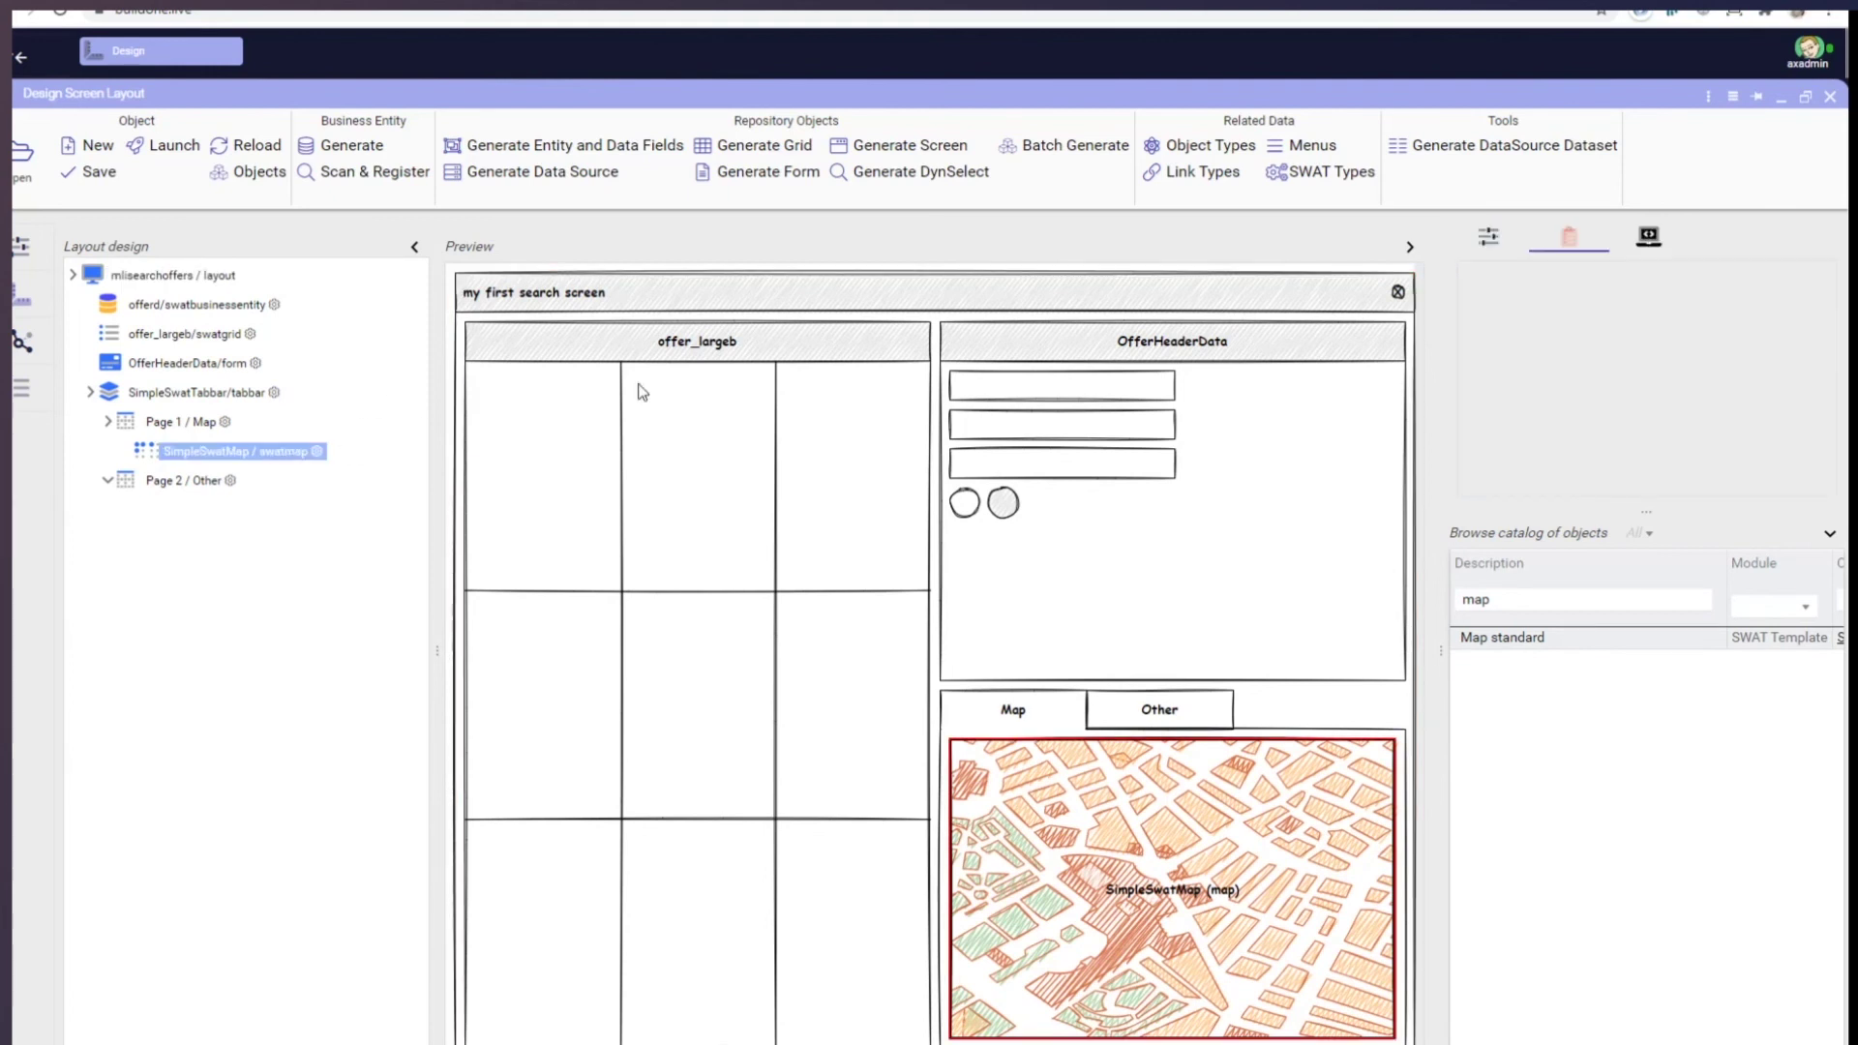
left_click(1488, 237)
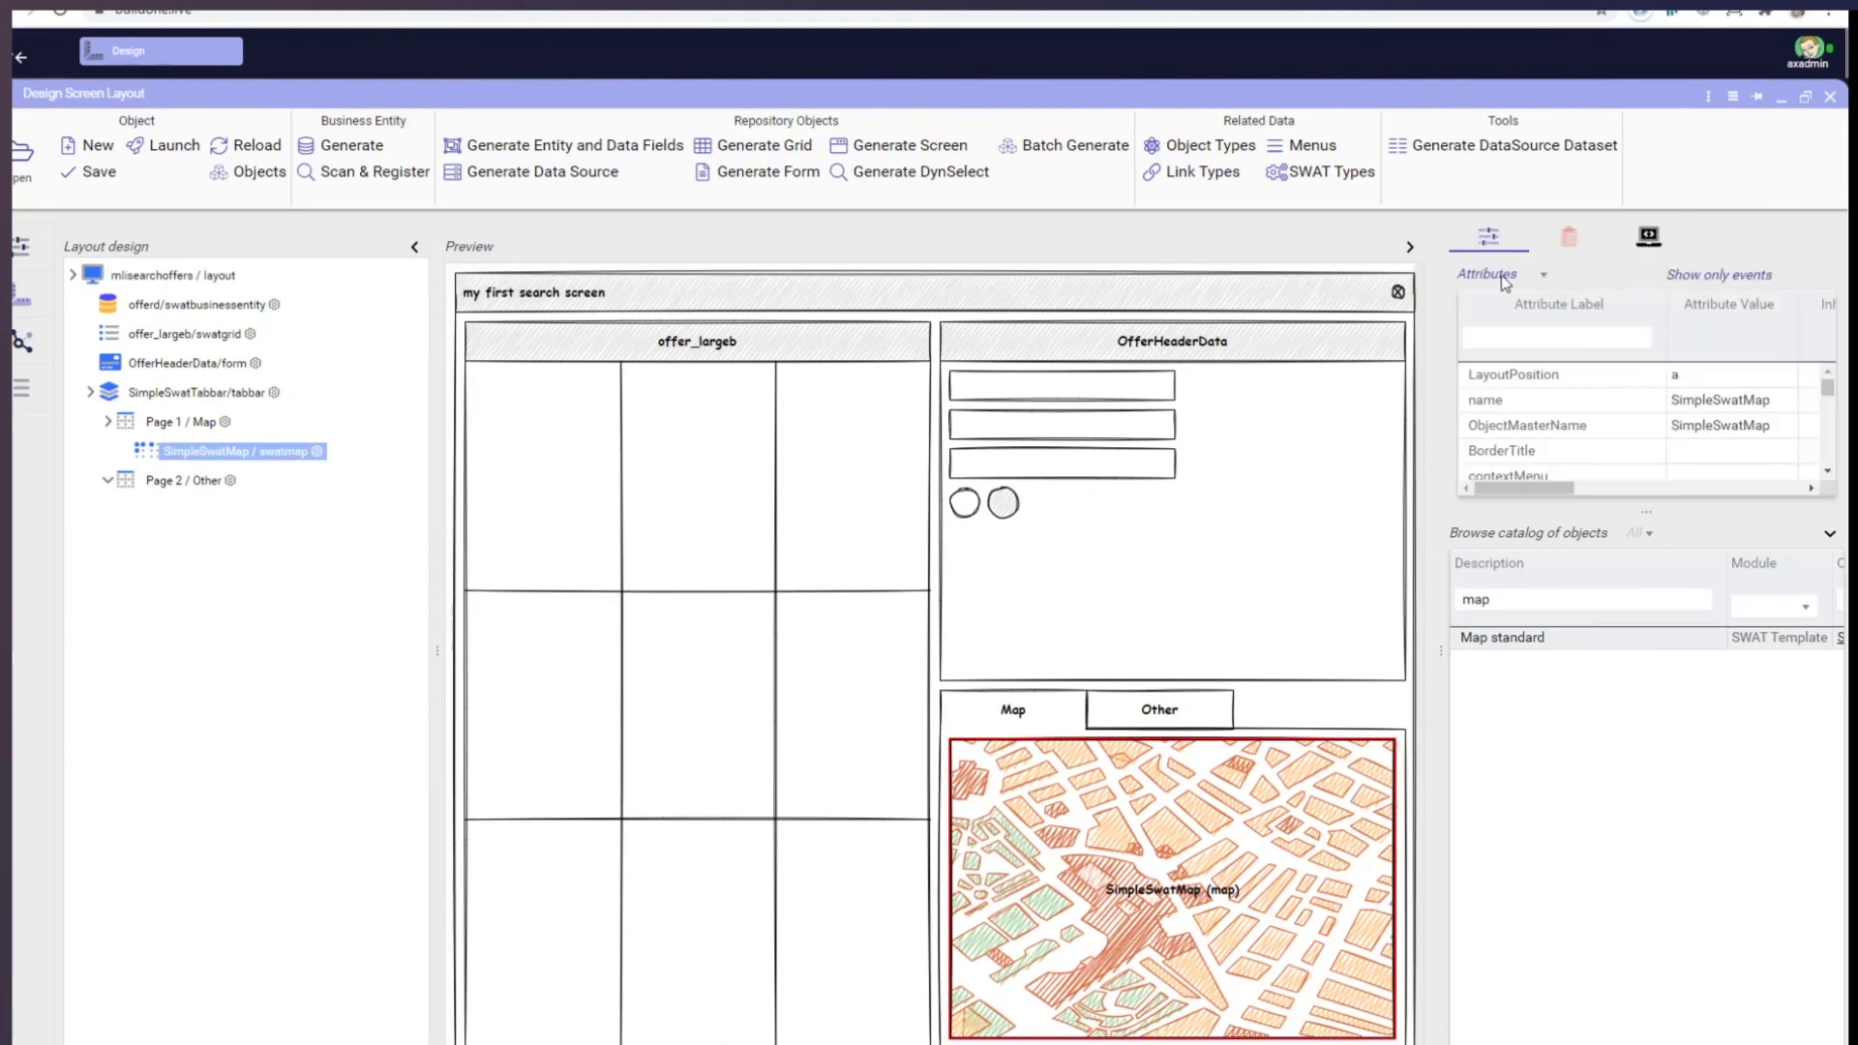
left_click(1506, 339)
type("map")
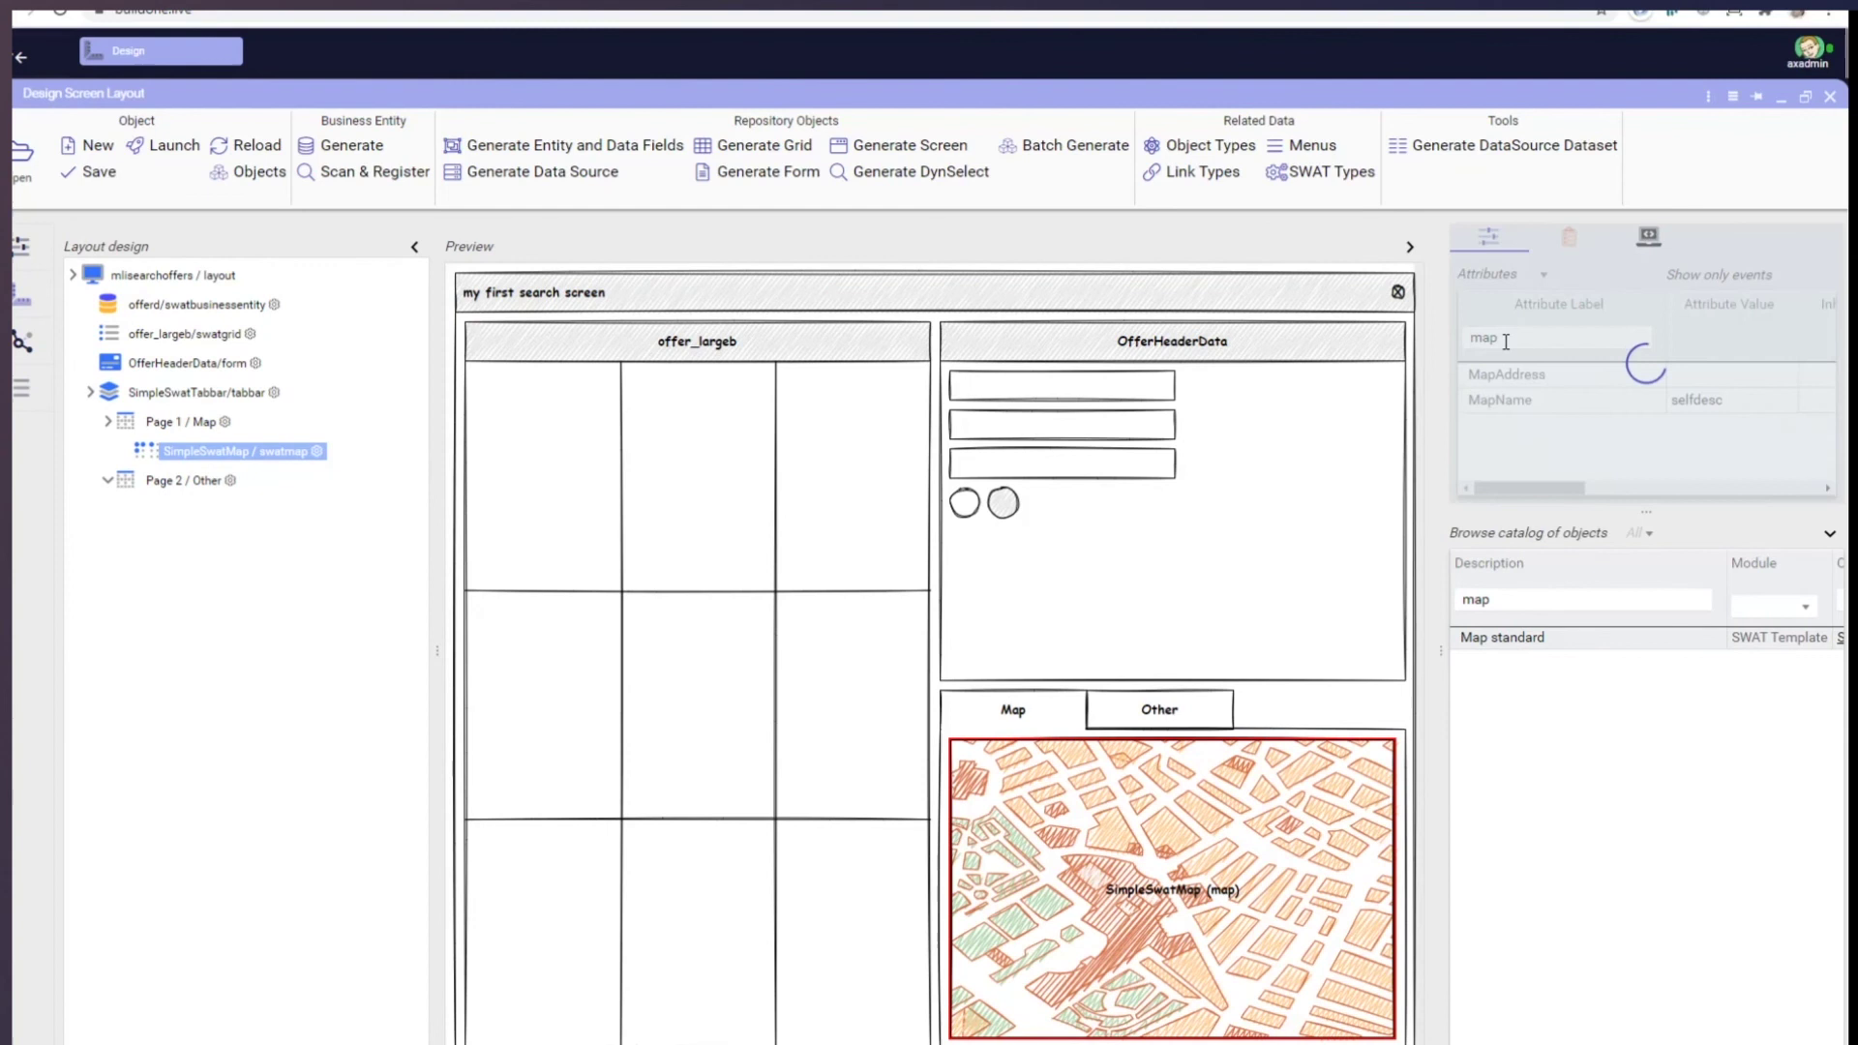
left_click(1737, 386)
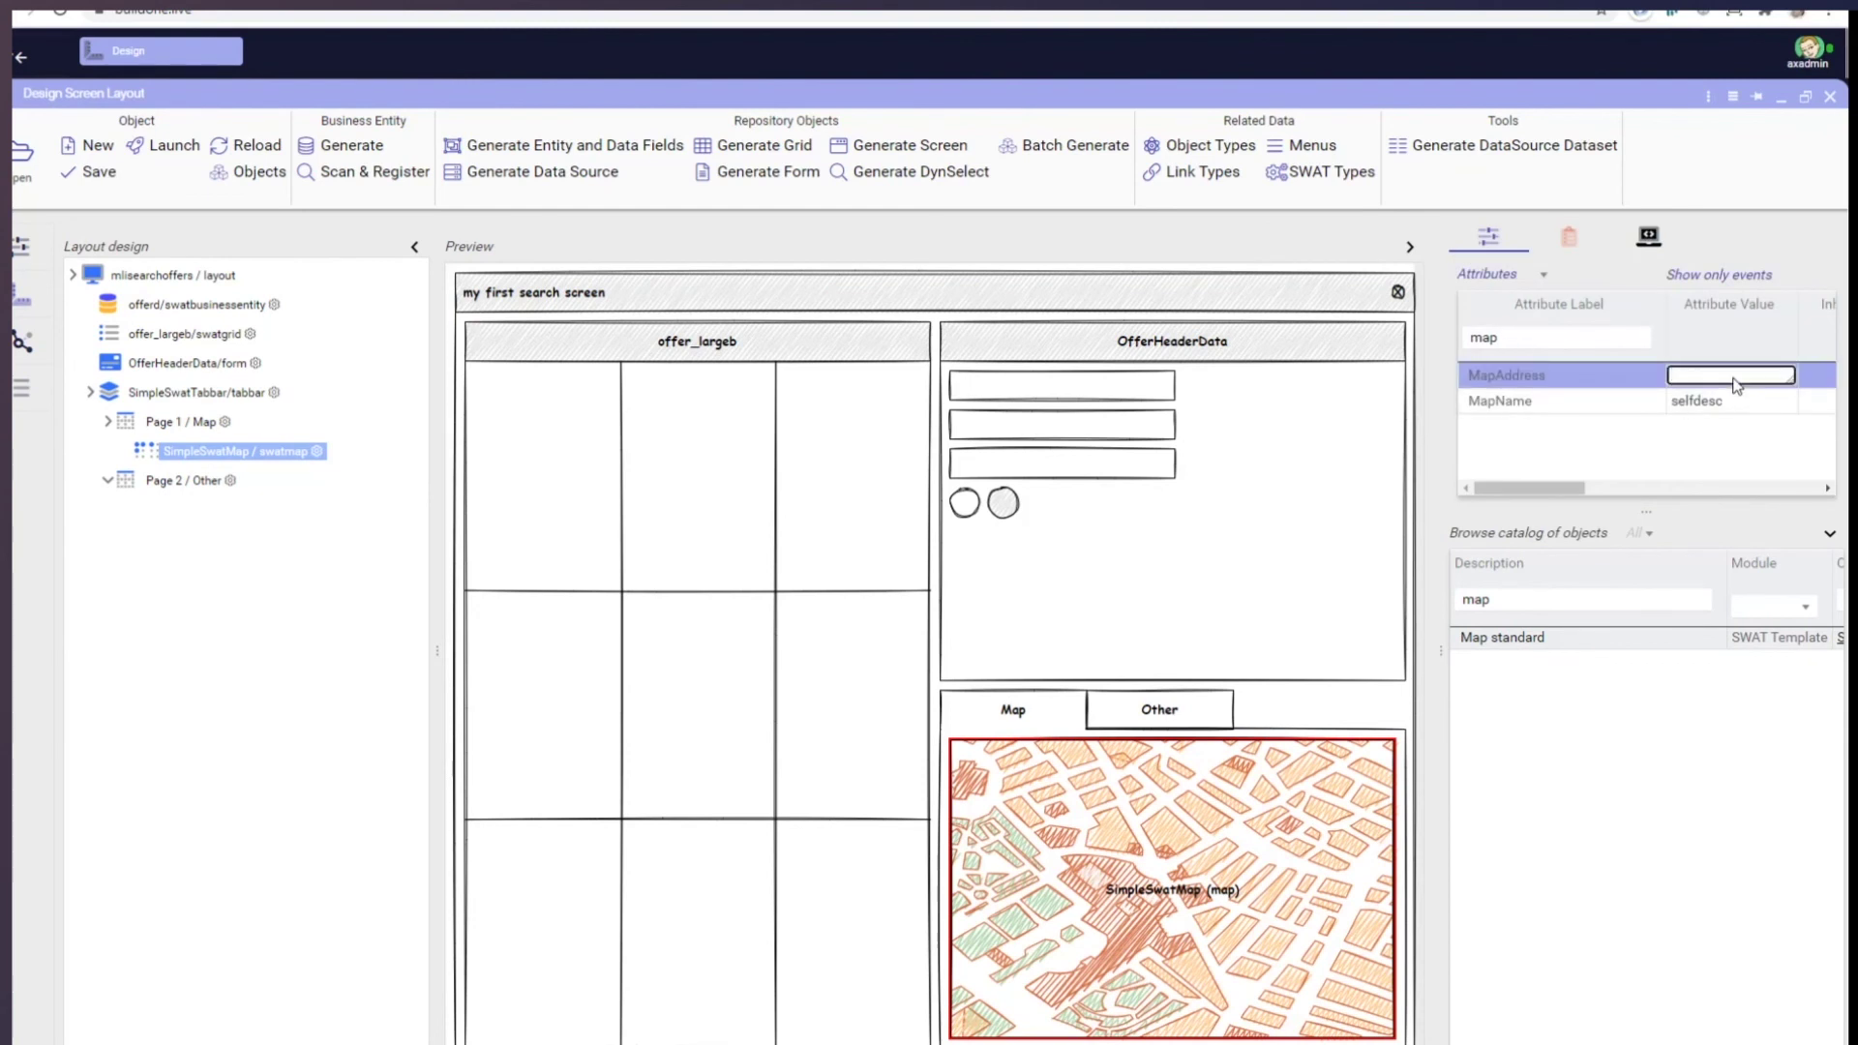
type("city,street")
key("Return")
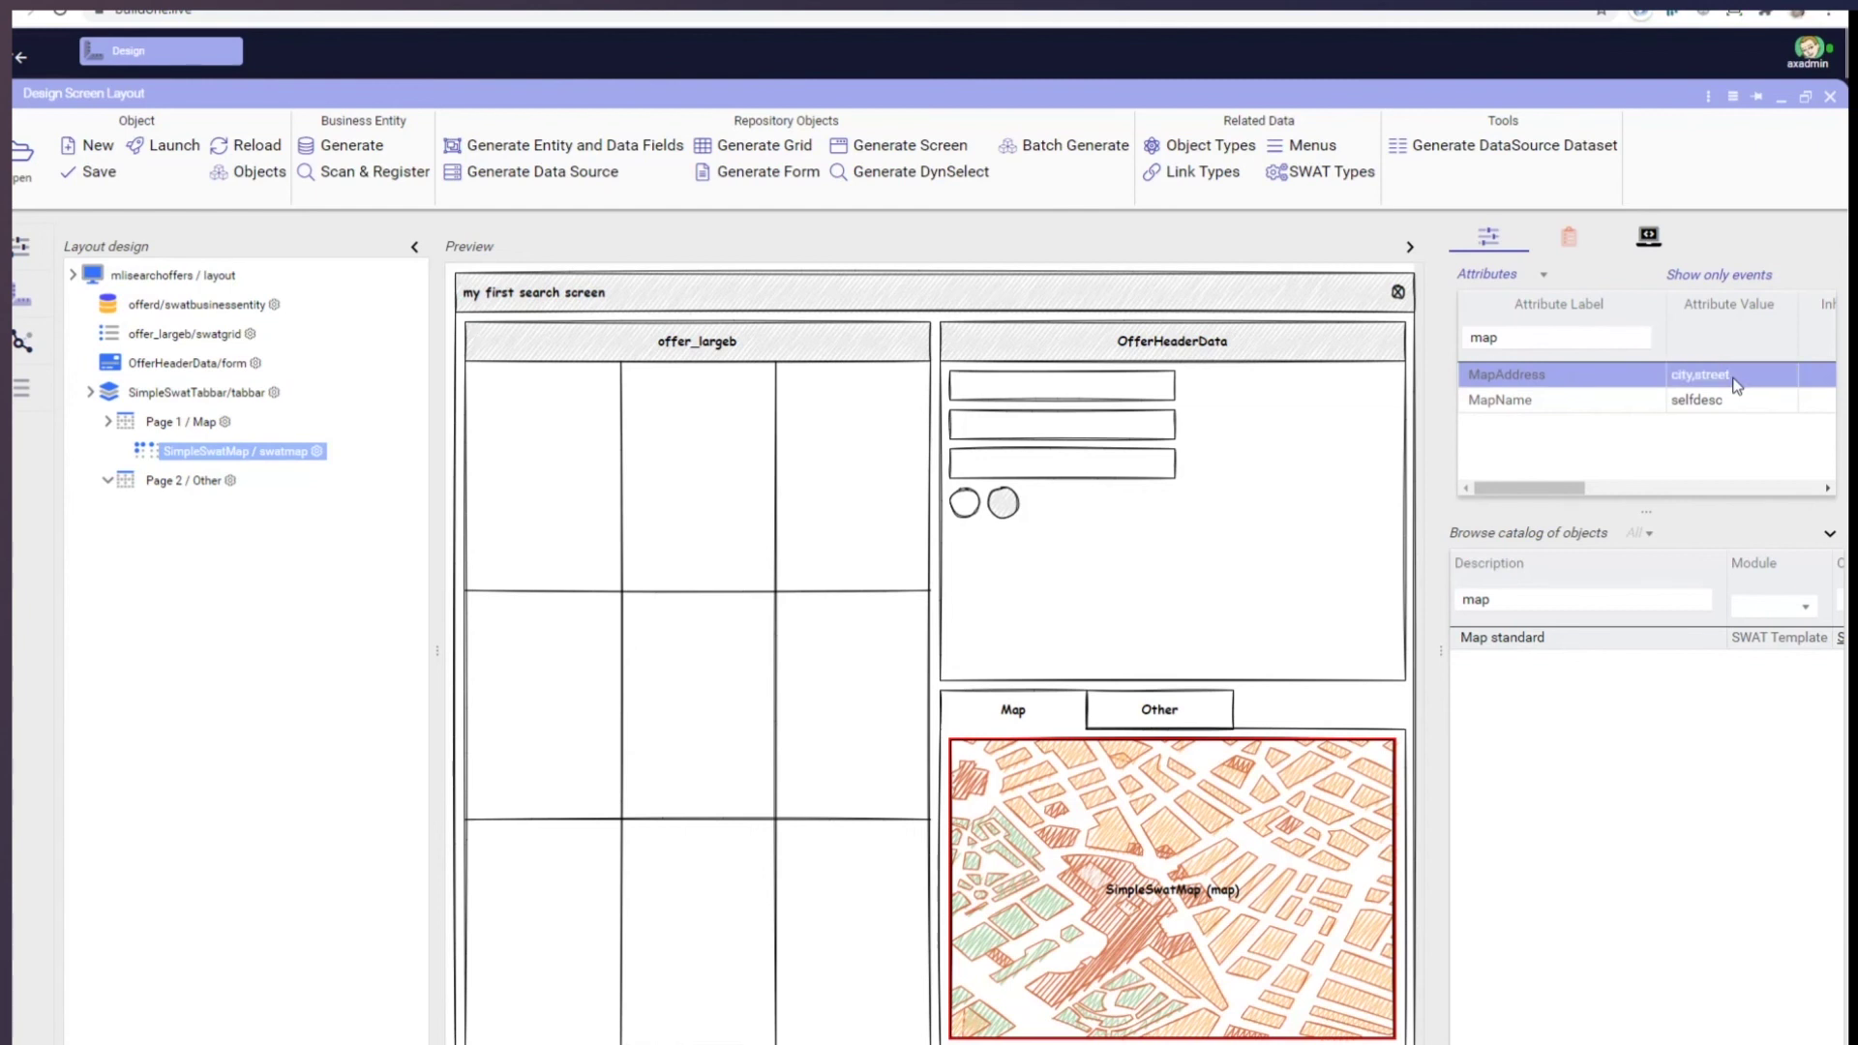
left_click(100, 171)
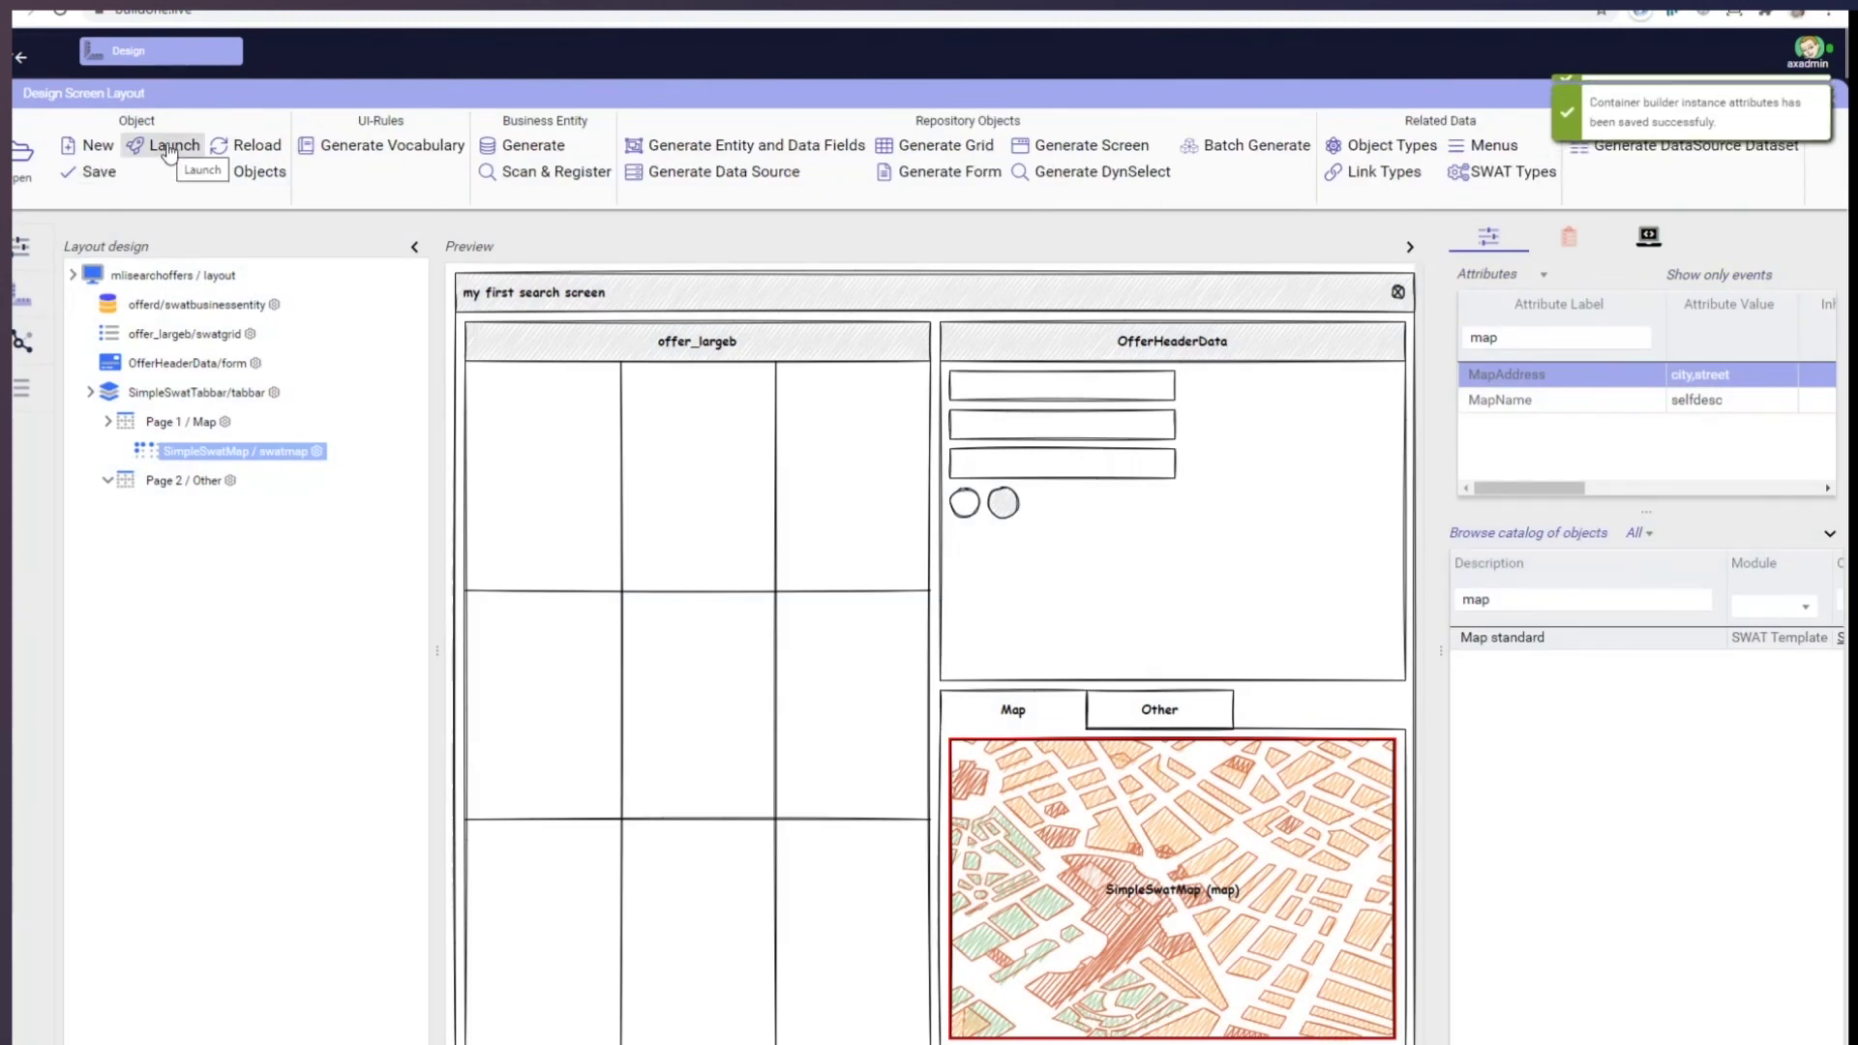
Launch the screen, widen the form and map area, and select "Sample offer for testing" and "Project 4712 Phase II" to check the map.
left_click(169, 147)
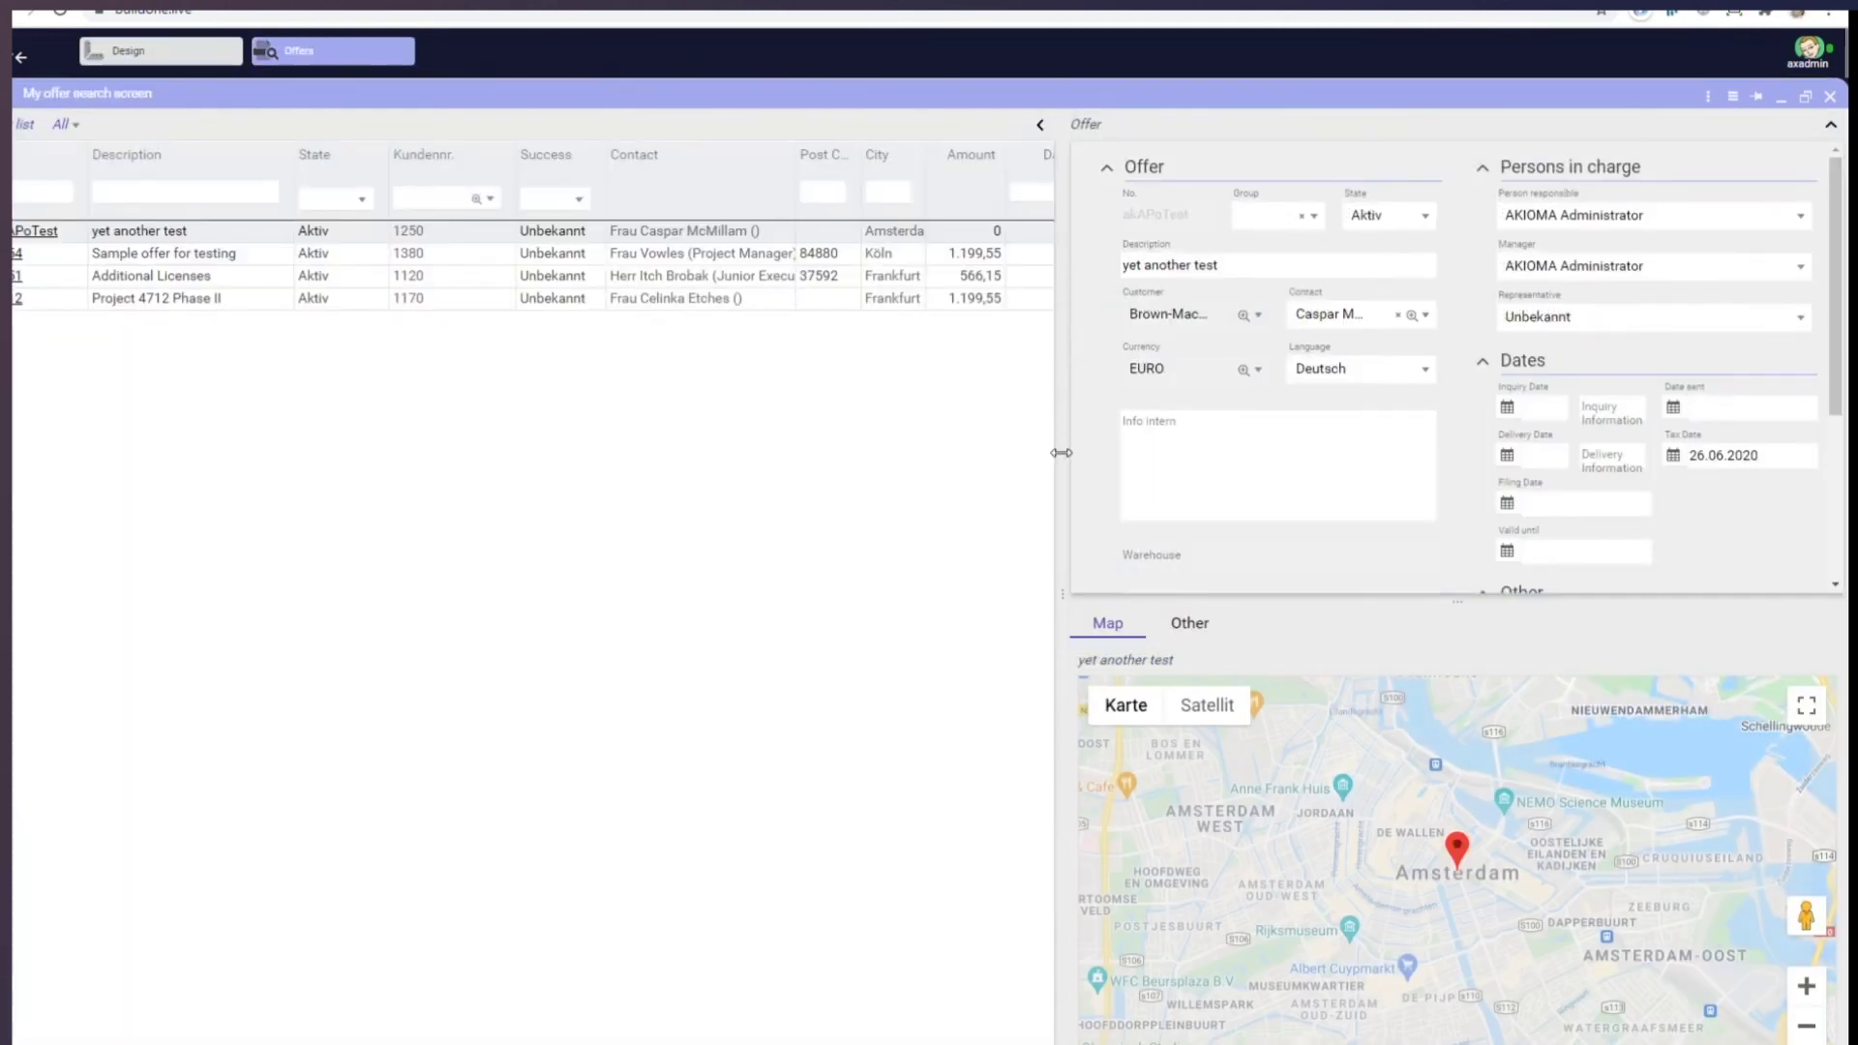
left_click_drag(1061, 452, 989, 452)
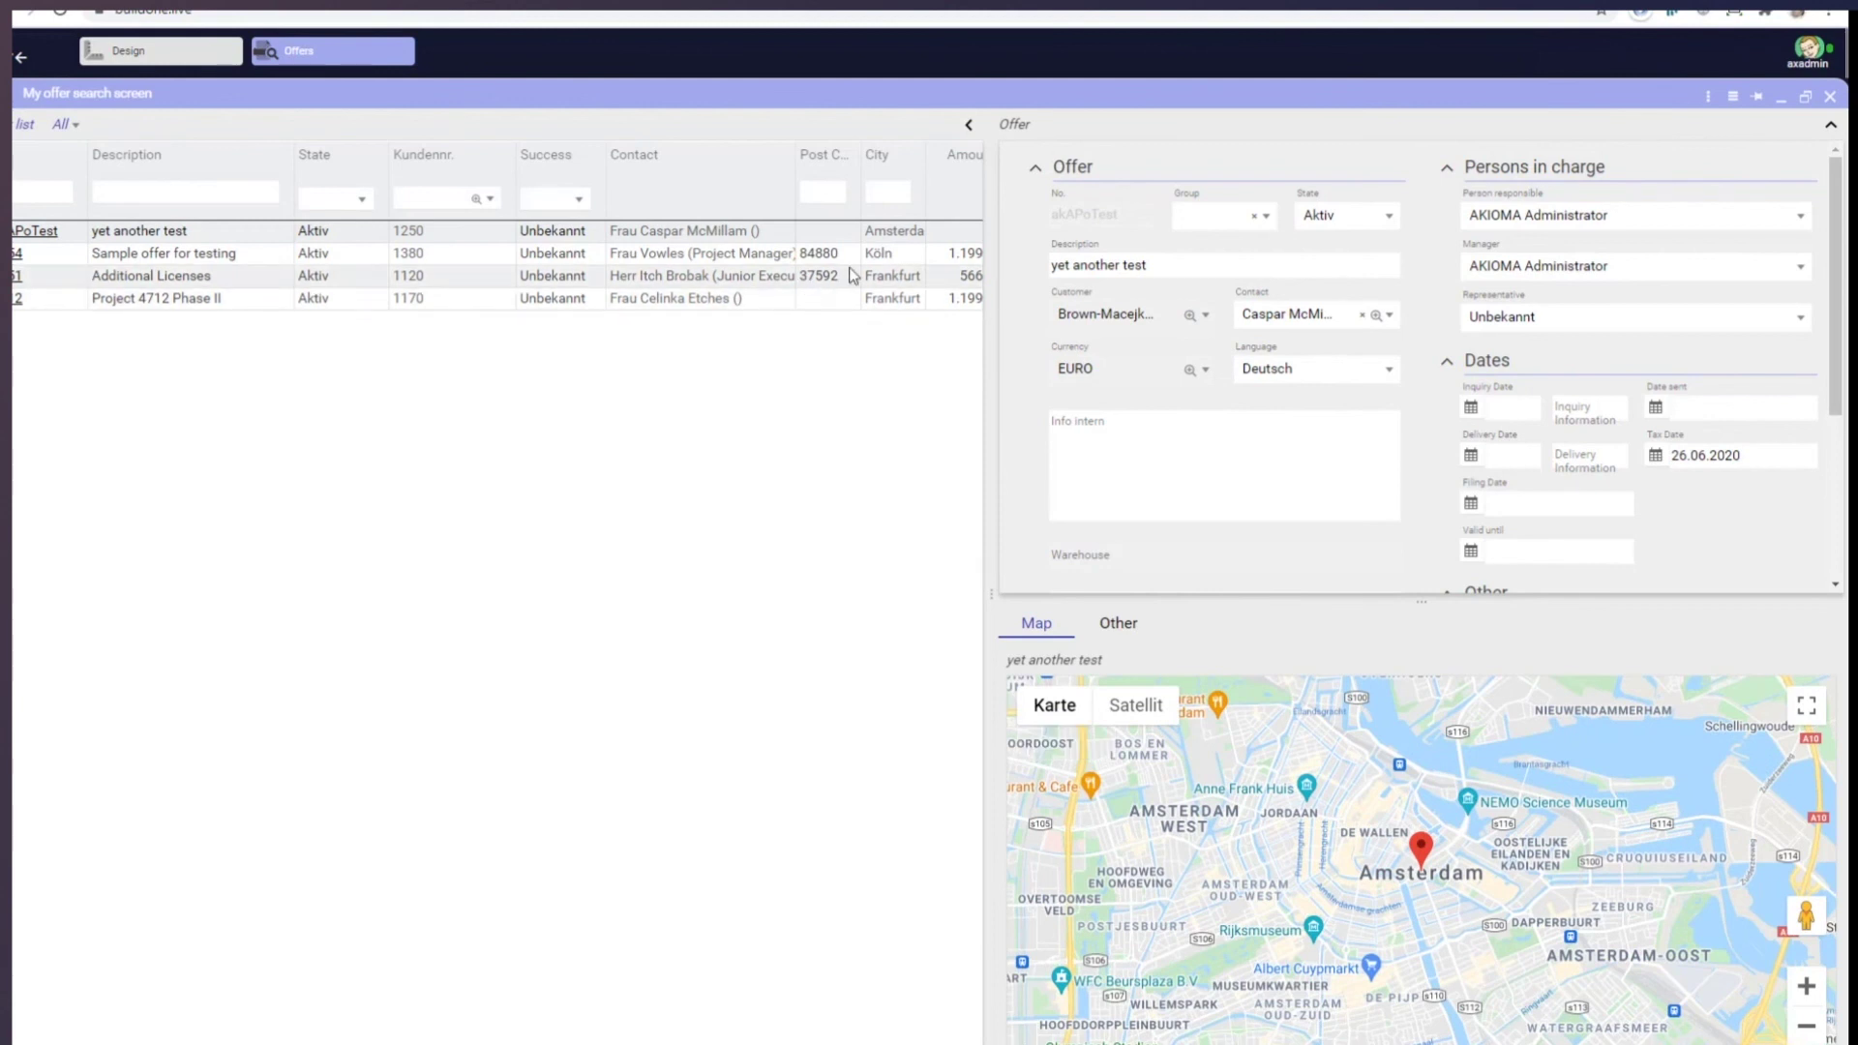
left_click(883, 256)
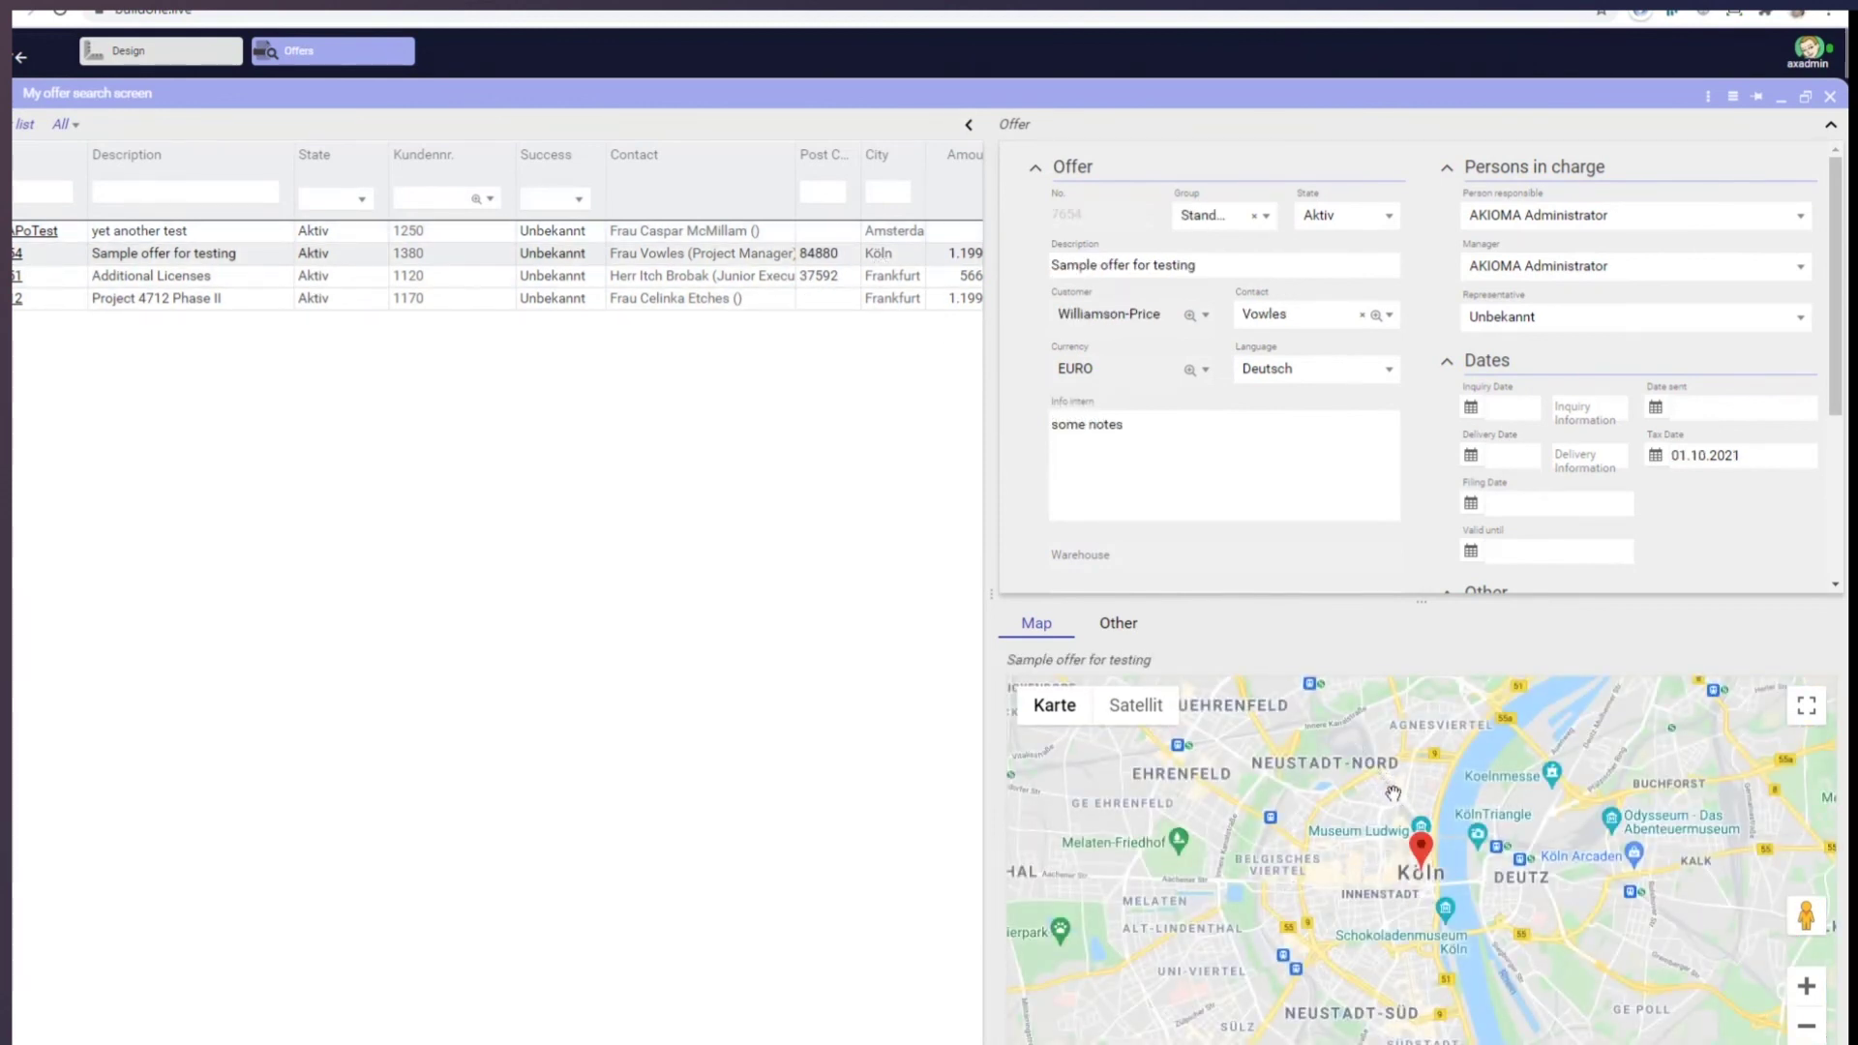
mouse_move(1419, 851)
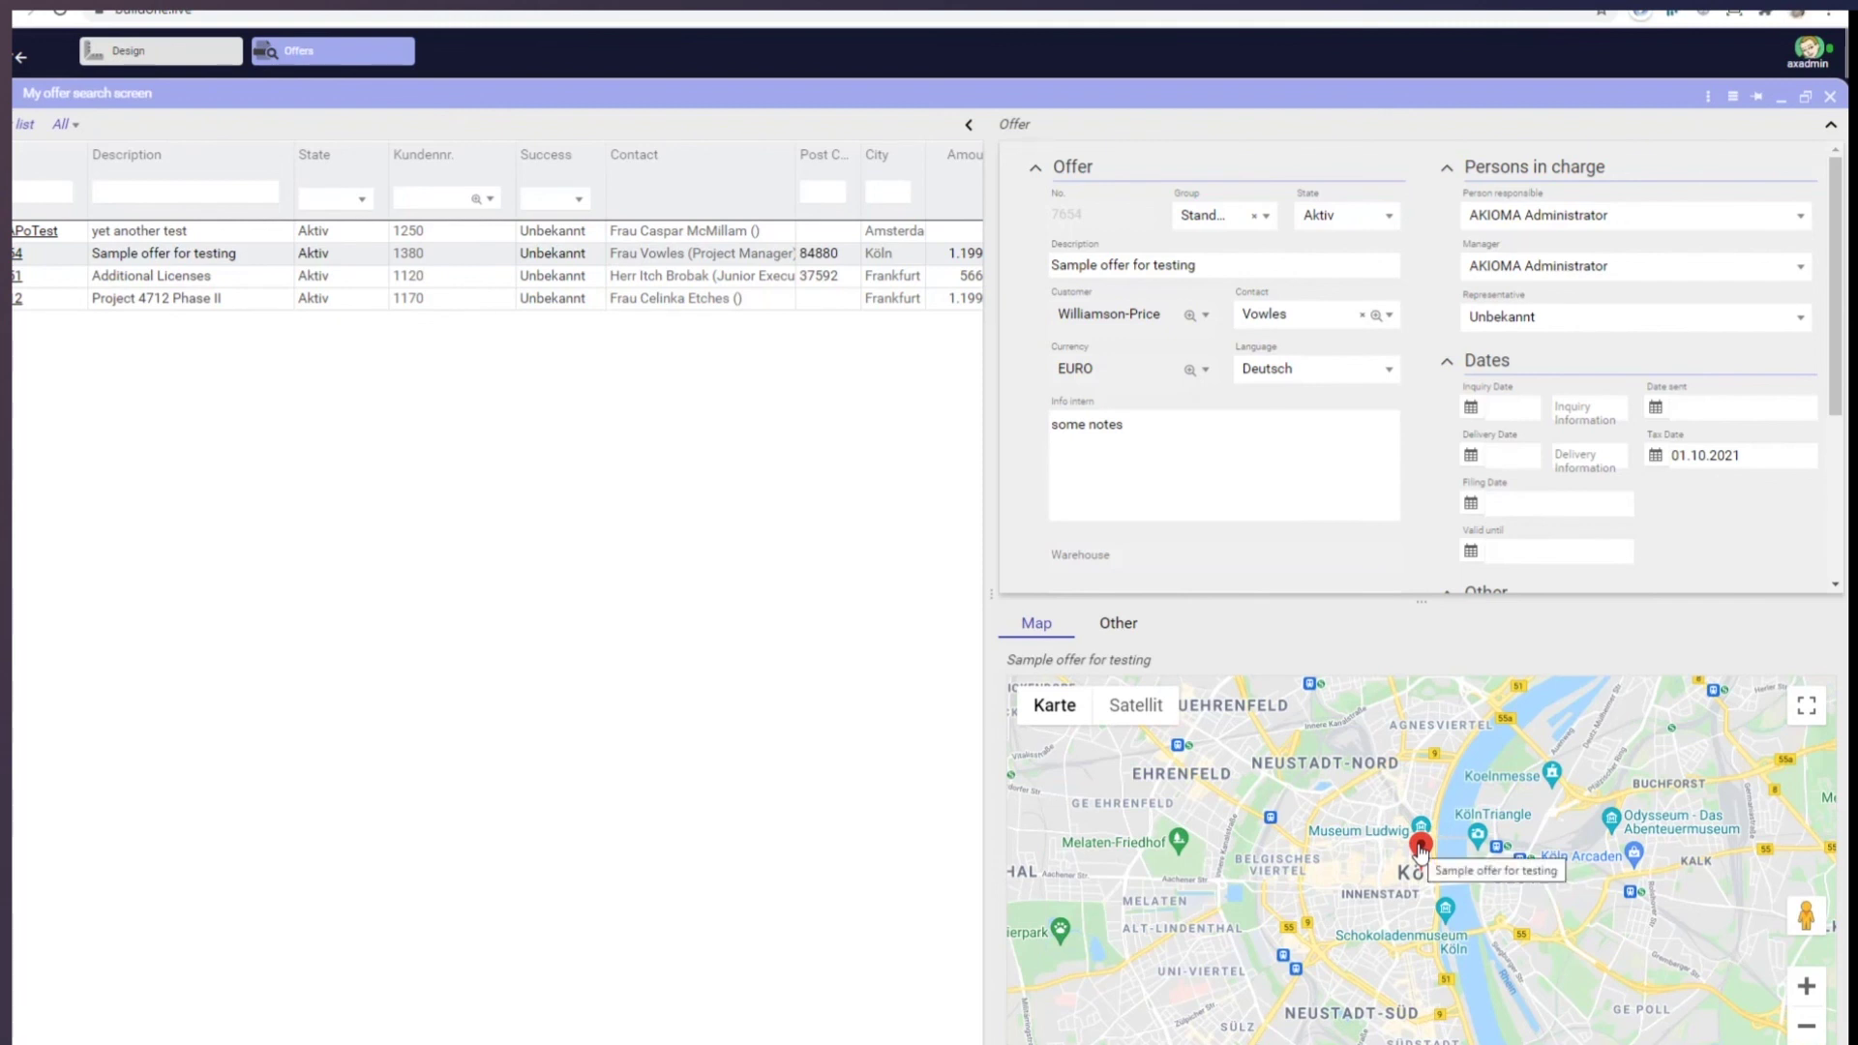
left_click(689, 300)
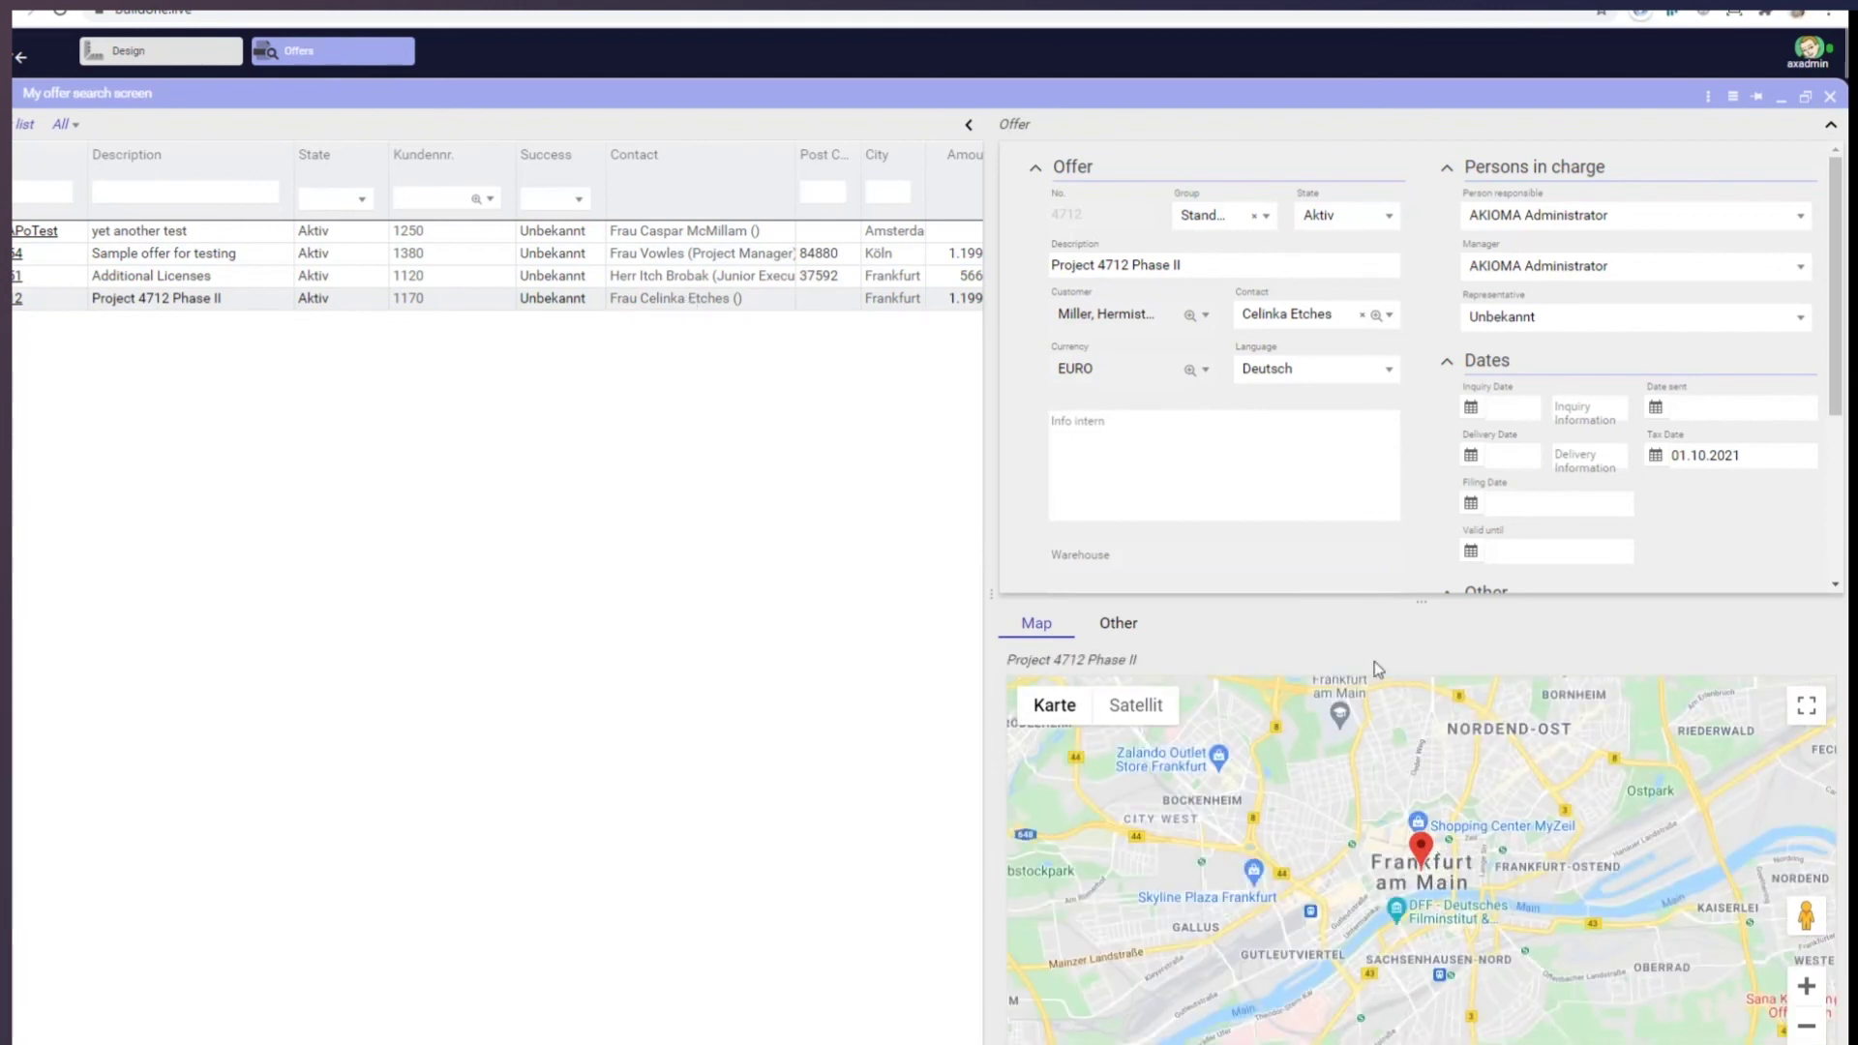
Enlarge the tabbar area, check its Other and Map pages, and return to the screen design.
left_click_drag(1440, 602, 1420, 530)
left_click(1118, 561)
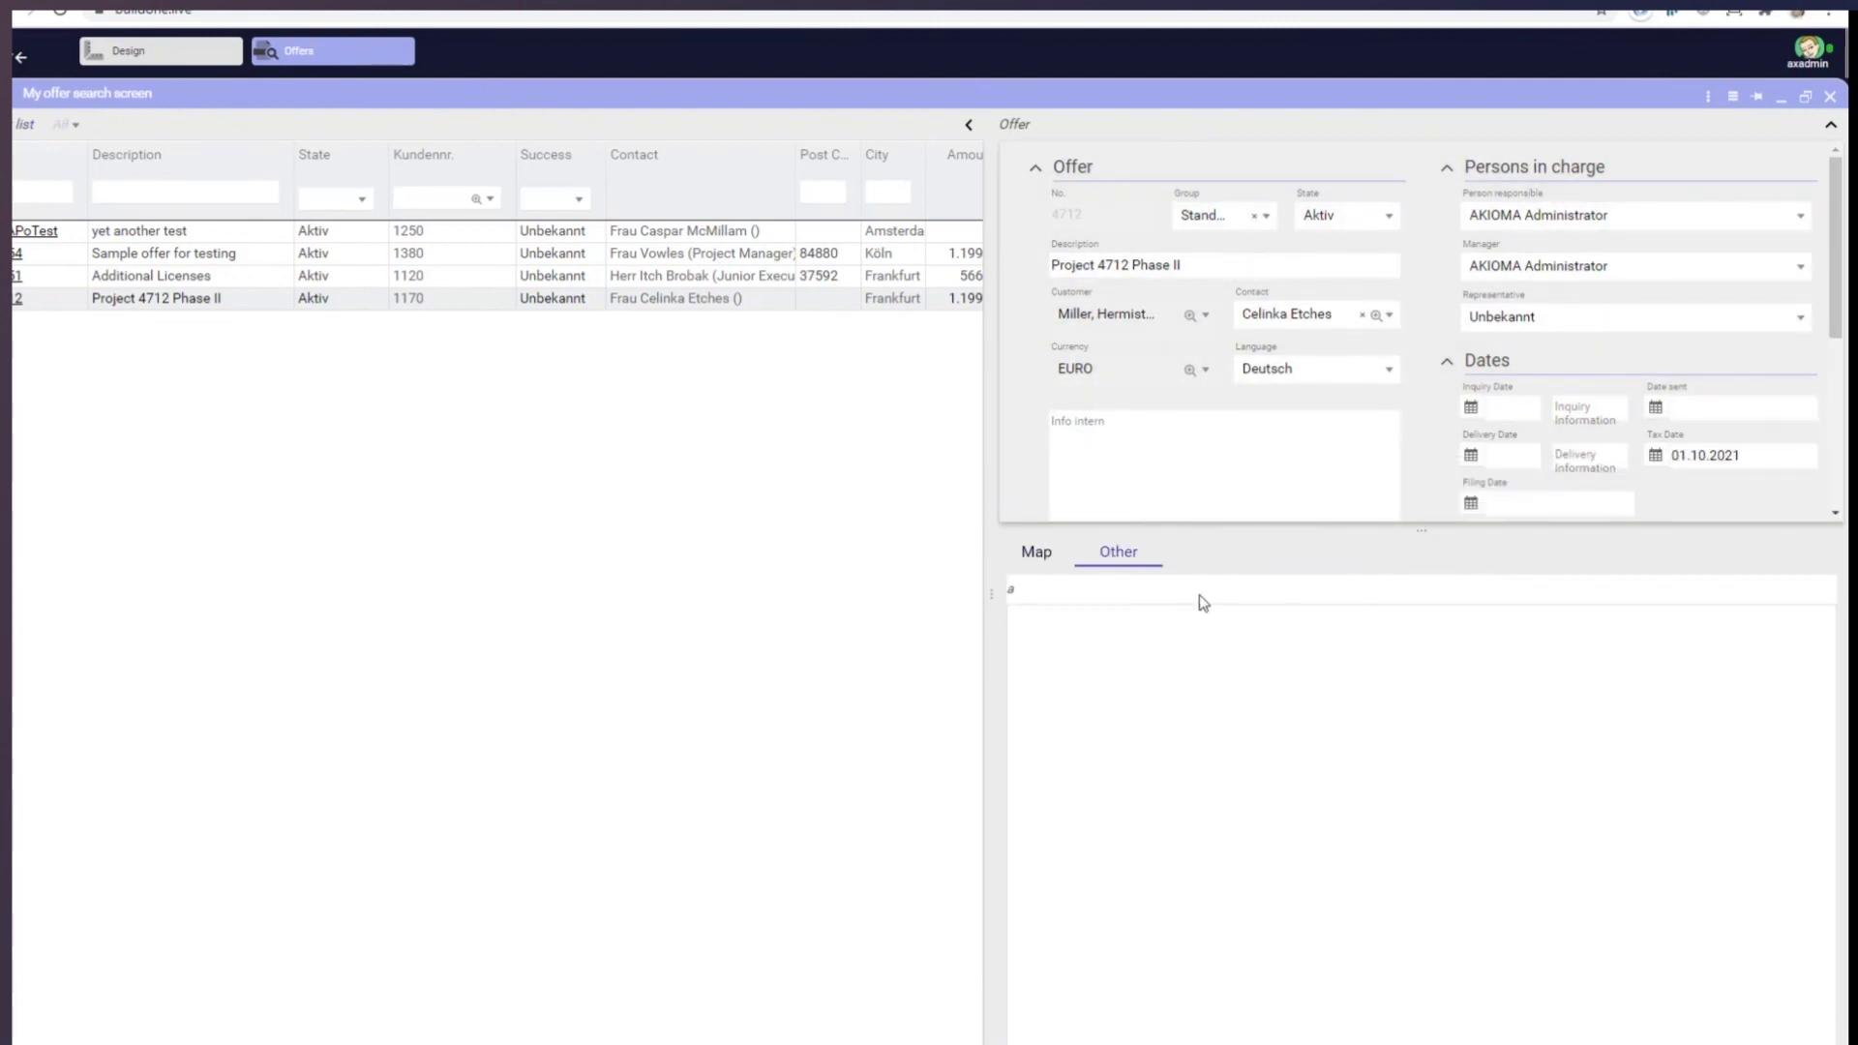
left_click(1031, 559)
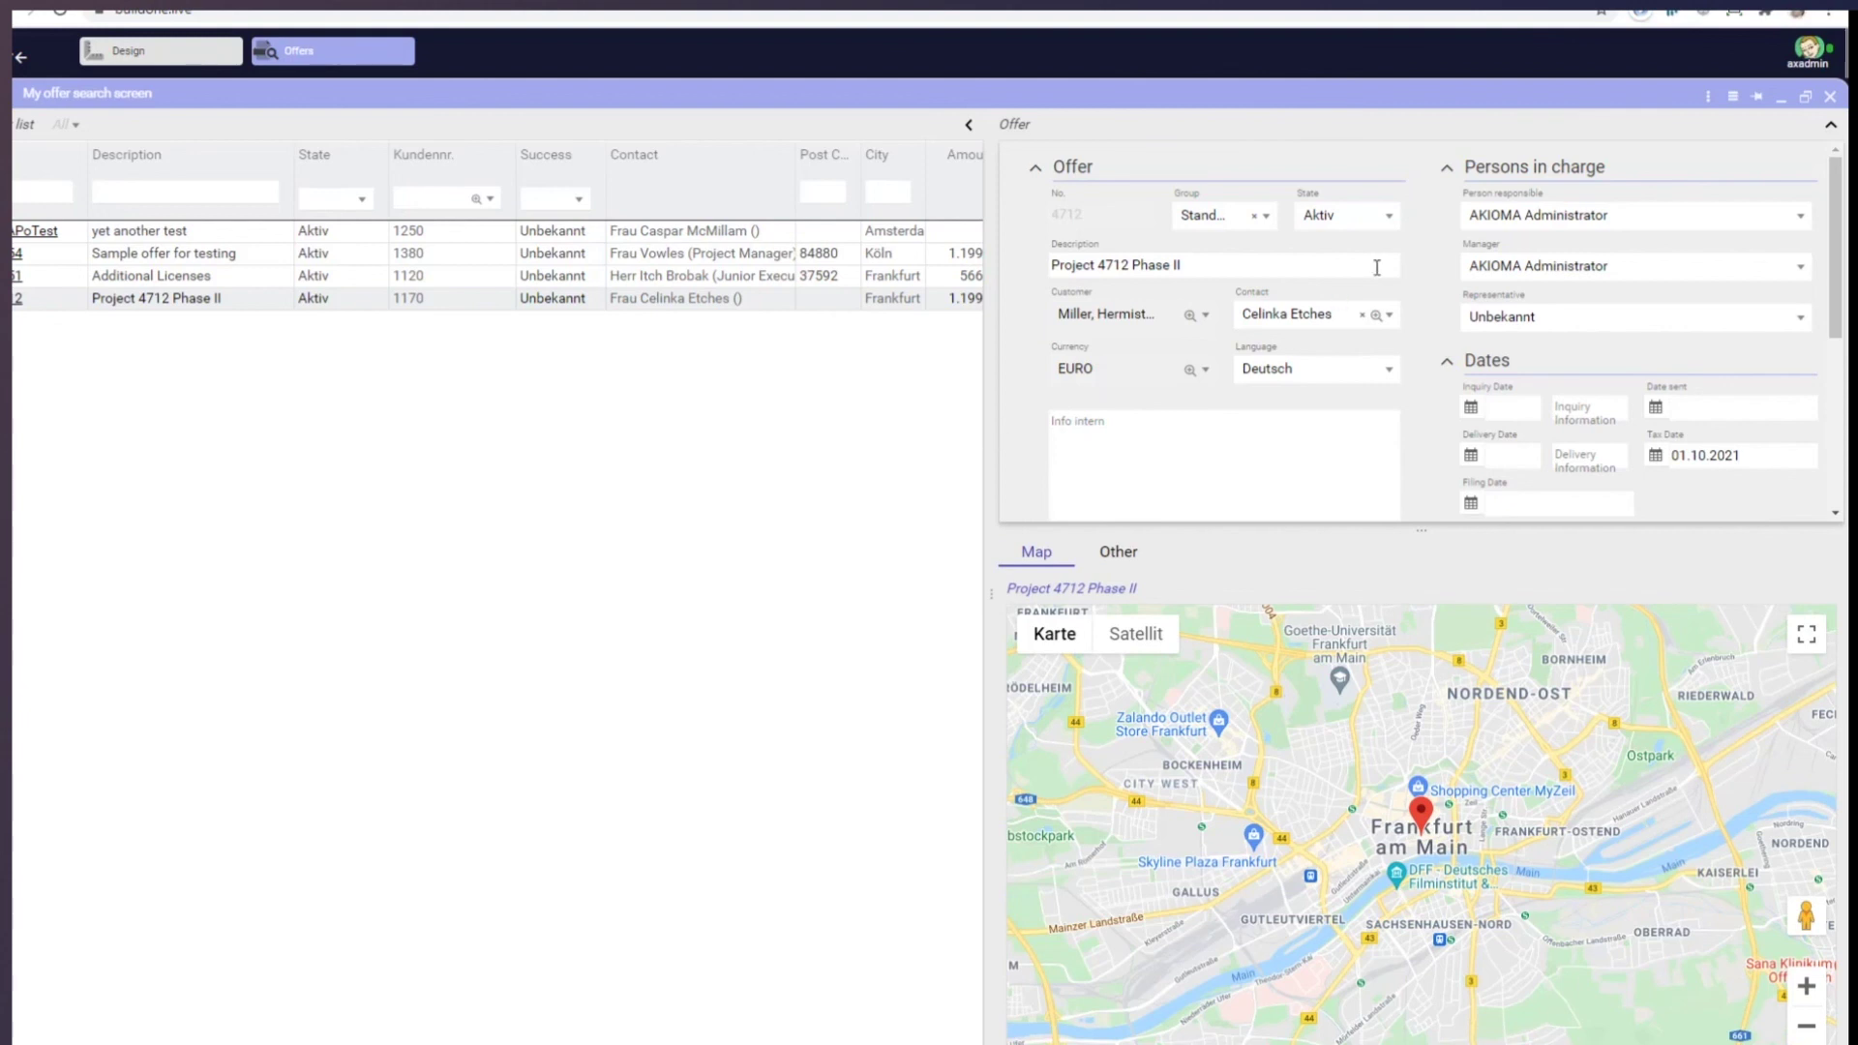
mouse_move(250, 137)
left_click(155, 54)
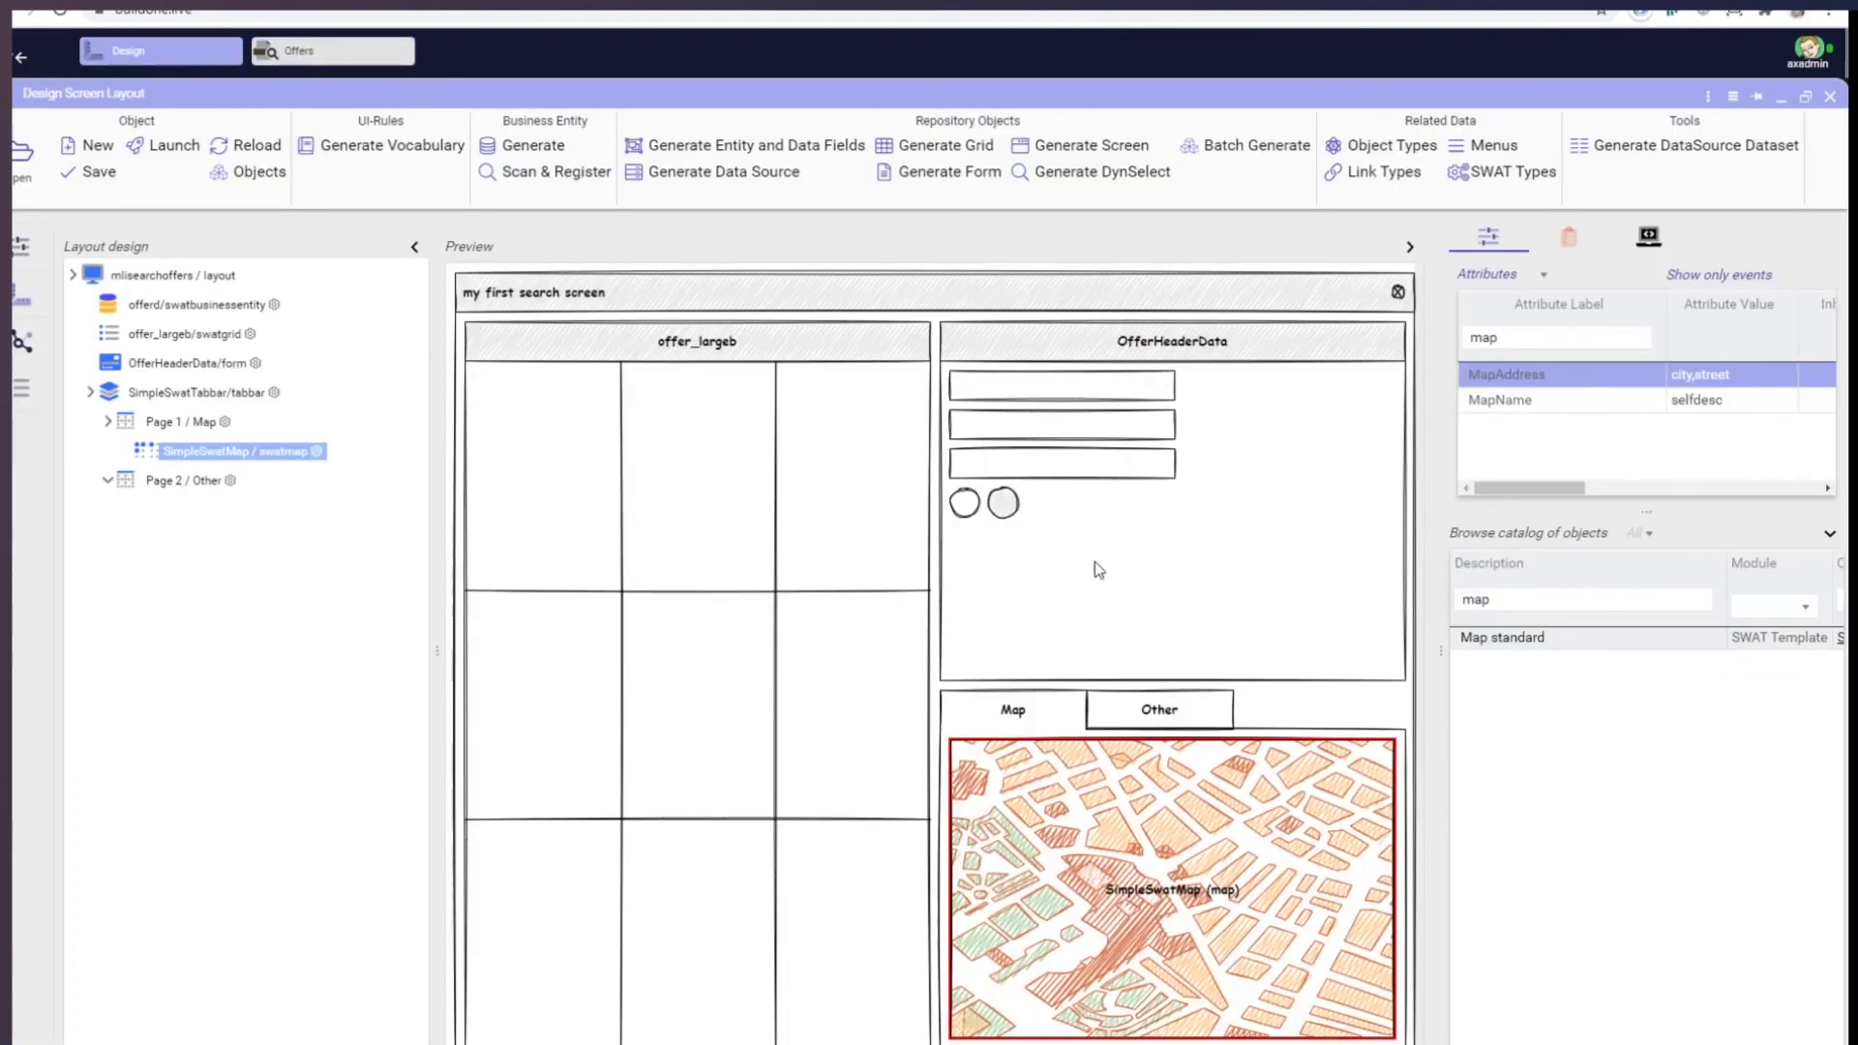
mouse_move(1727, 544)
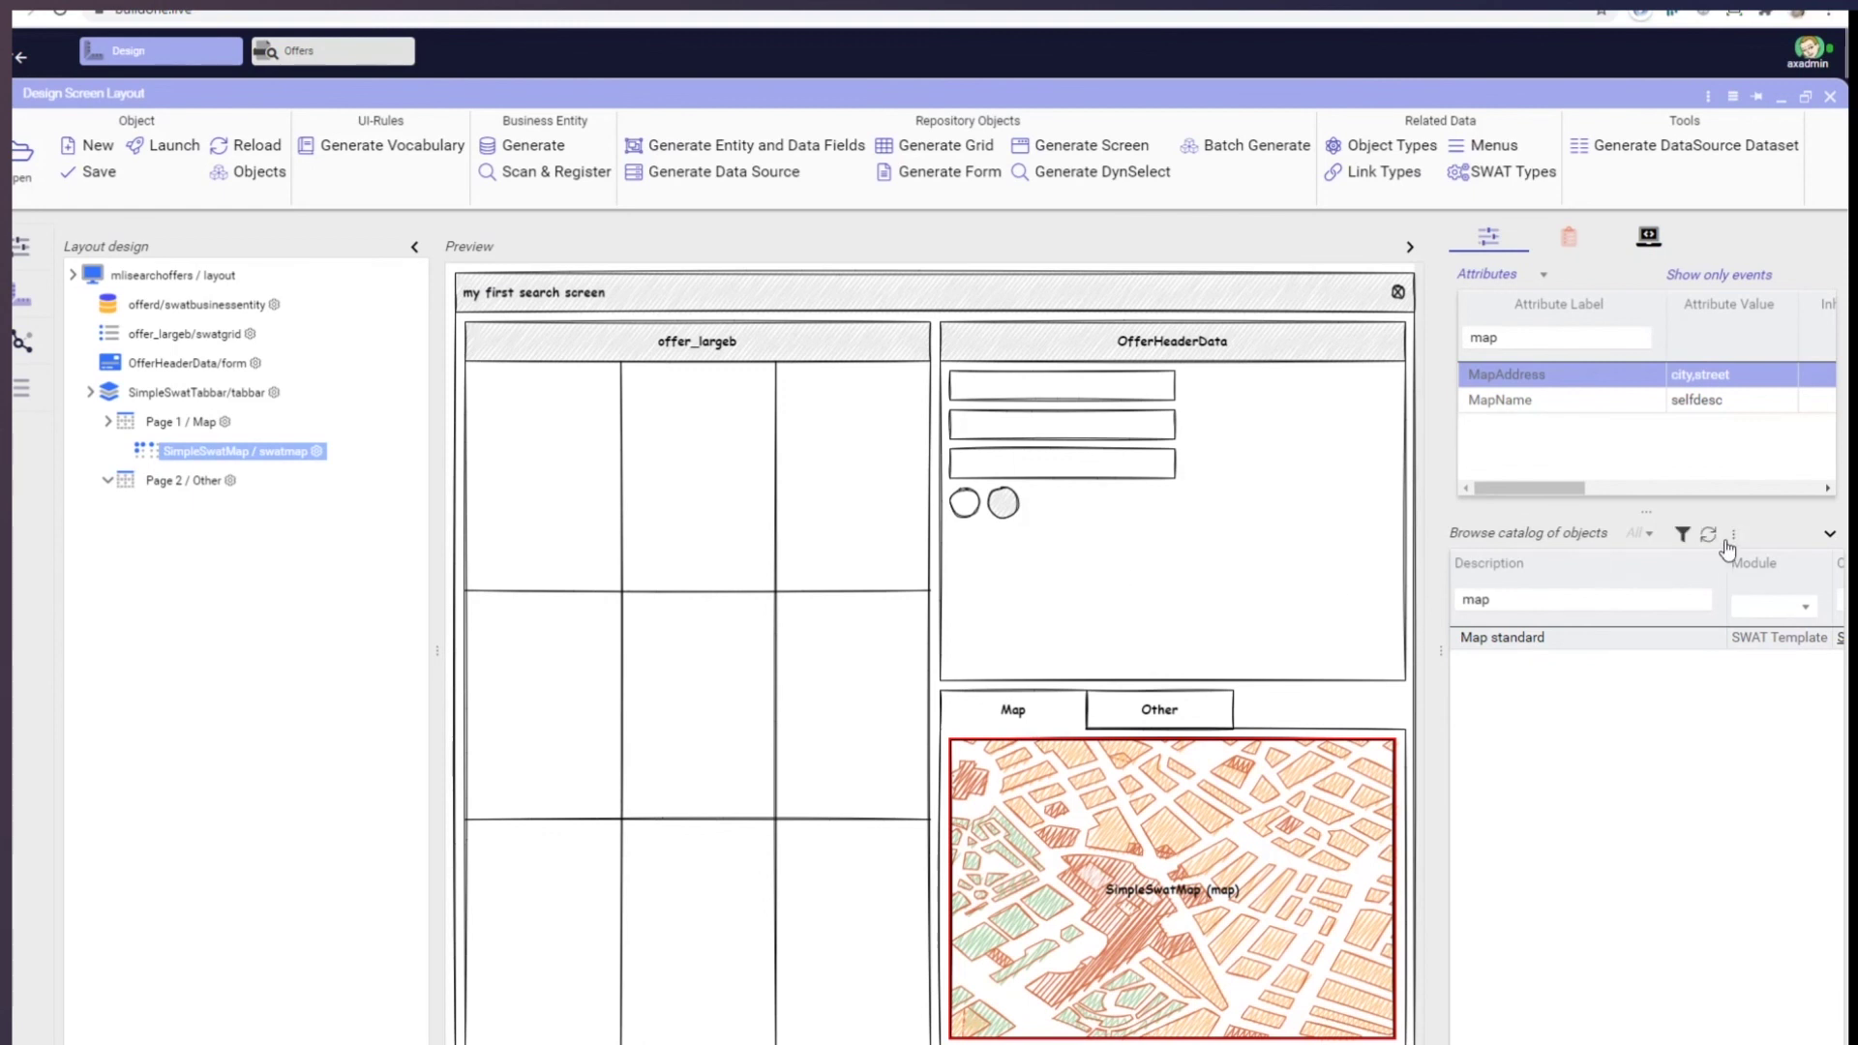